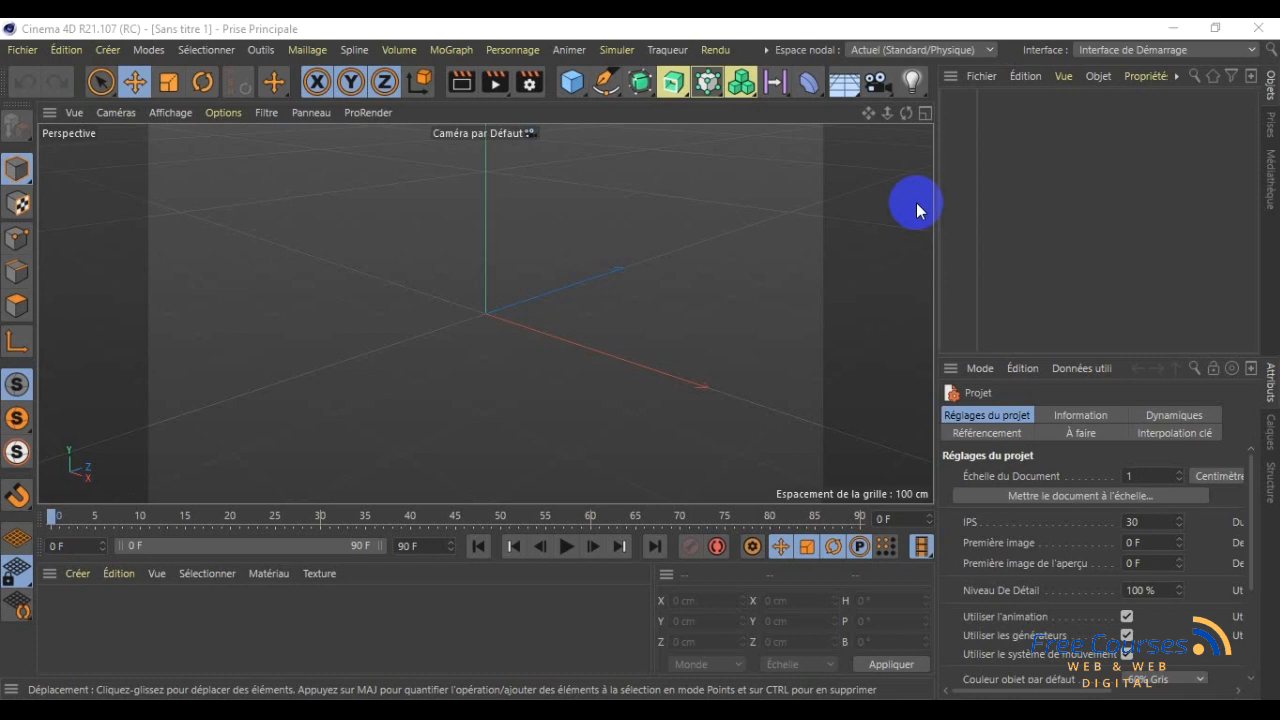
- Switch to the Word document "bague et gravité.docx" and review the ring-modelling instructions and the reference images
{"action": "left_click", "coordinate": [903, 692]}
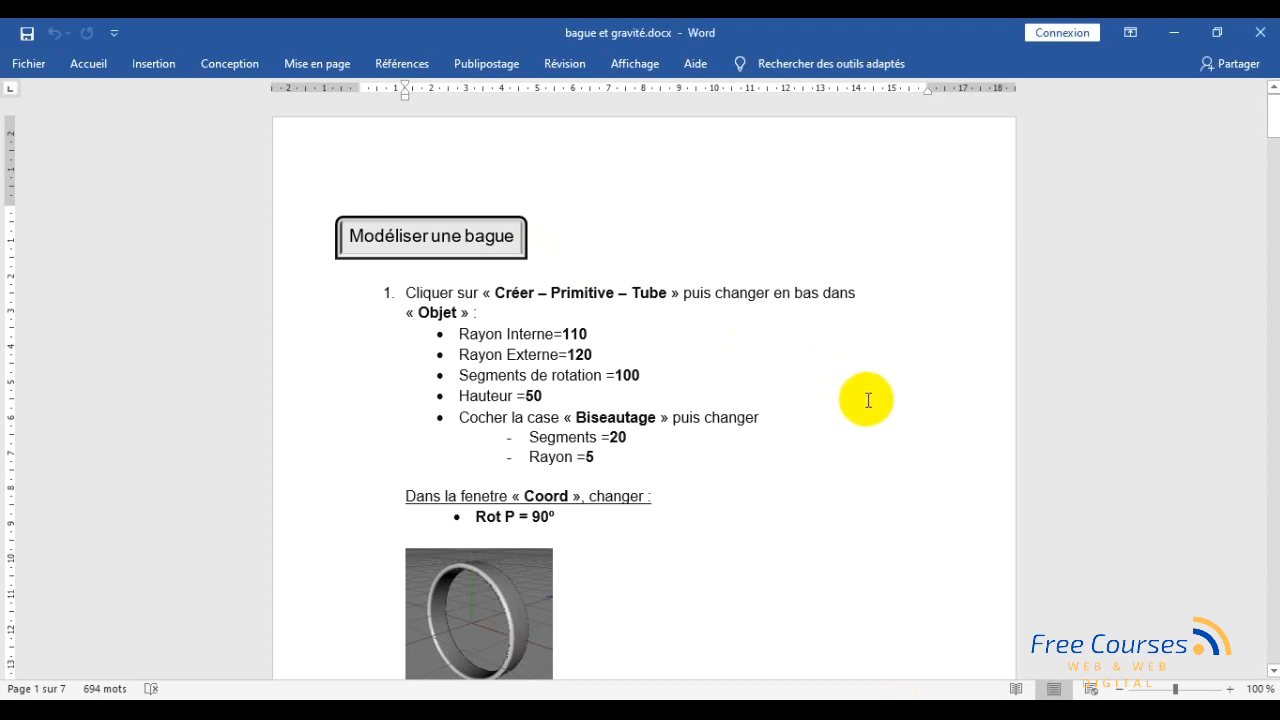
{"action": "scroll", "coordinate": [832, 420], "scroll_direction": "down", "scroll_amount": 1}
{"action": "scroll", "coordinate": [832, 420], "scroll_direction": "up", "scroll_amount": 1}
{"action": "scroll", "coordinate": [832, 420], "scroll_direction": "down", "scroll_amount": 3}
{"action": "scroll", "coordinate": [832, 420], "scroll_direction": "down", "scroll_amount": 20}
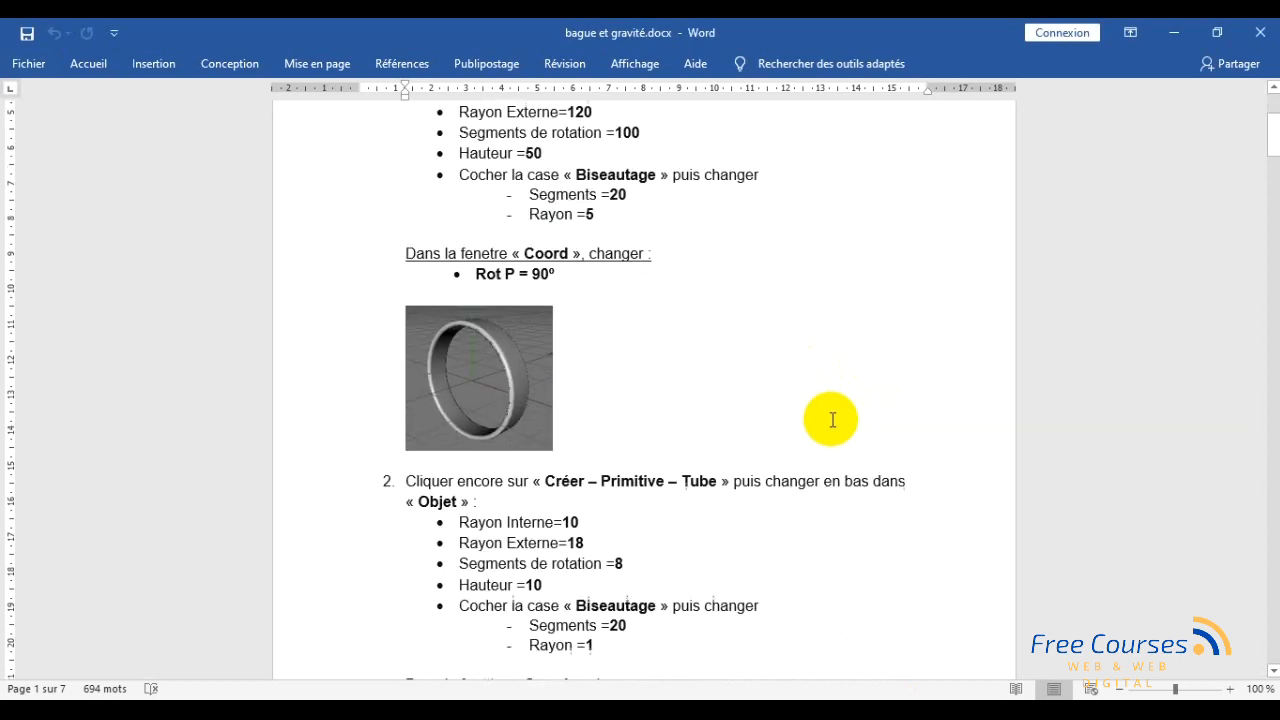
{"action": "scroll", "coordinate": [832, 420], "scroll_direction": "down", "scroll_amount": 20}
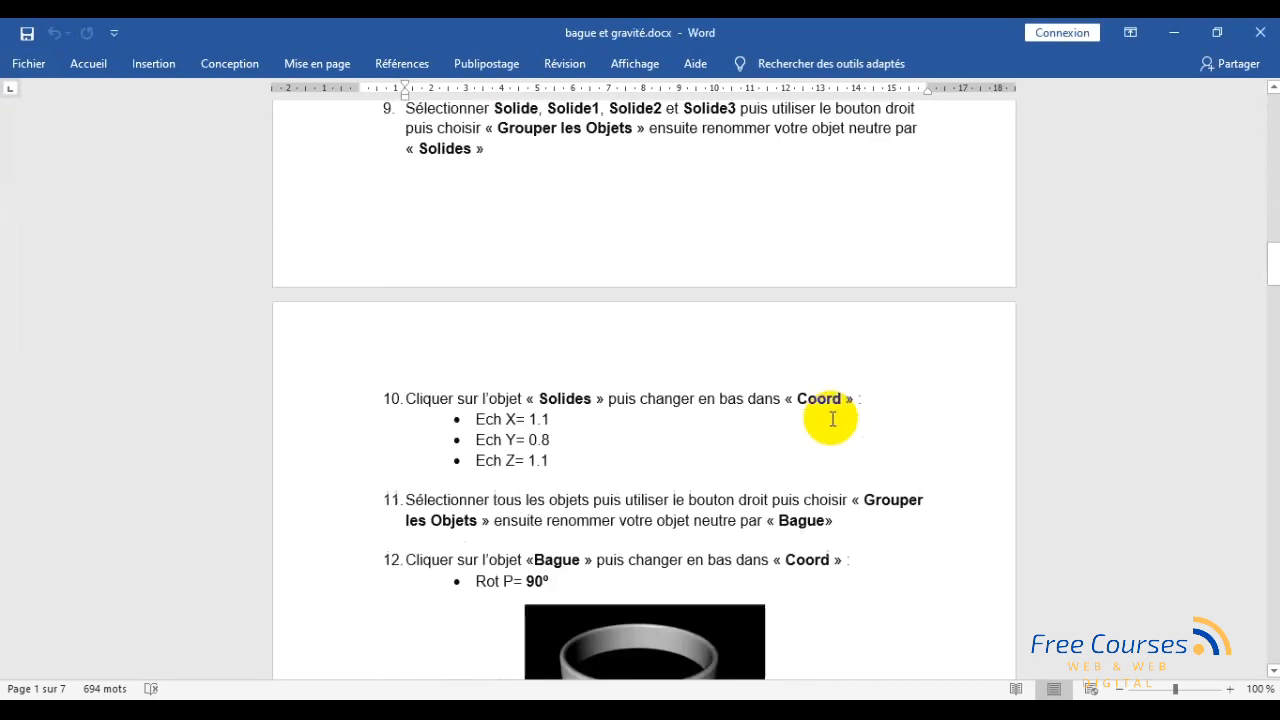
{"action": "scroll", "coordinate": [832, 420], "scroll_direction": "down", "scroll_amount": 7}
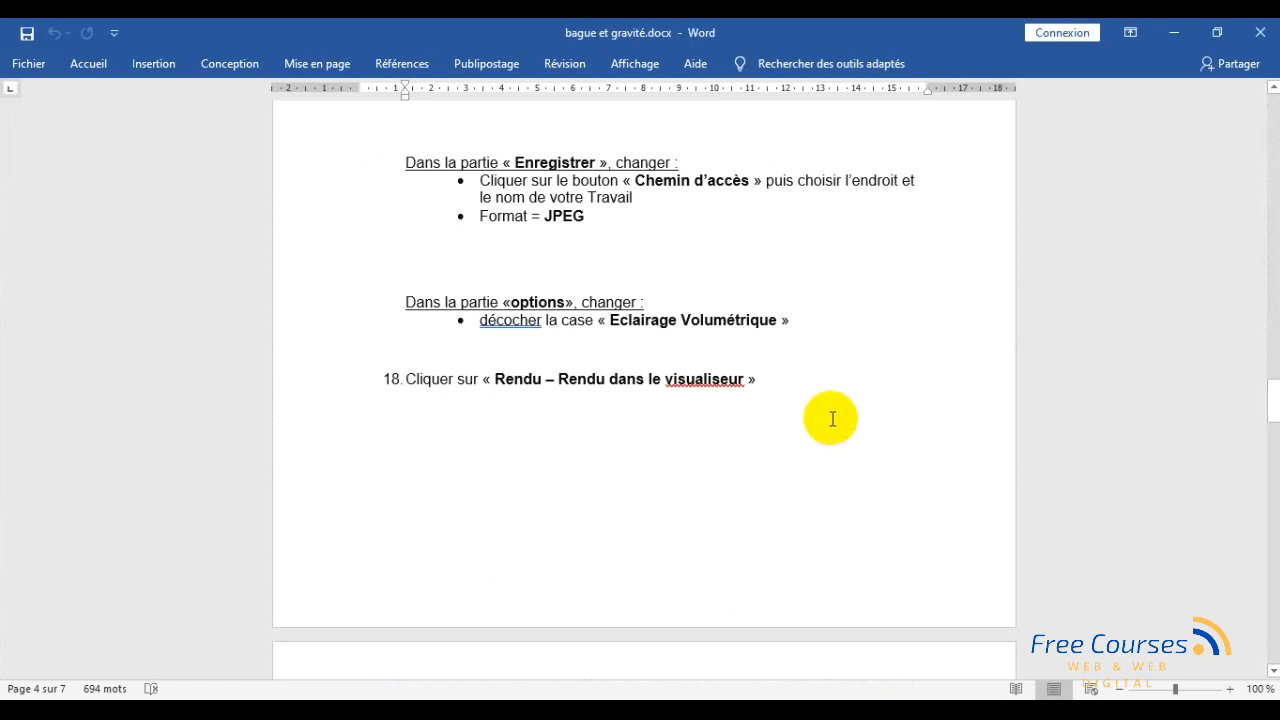
{"action": "scroll", "coordinate": [832, 419], "scroll_direction": "down", "scroll_amount": 10}
{"action": "scroll", "coordinate": [832, 419], "scroll_direction": "down", "scroll_amount": 2}
{"action": "scroll", "coordinate": [831, 419], "scroll_direction": "up", "scroll_amount": 4}
{"action": "scroll", "coordinate": [831, 419], "scroll_direction": "down", "scroll_amount": 2}
{"action": "scroll", "coordinate": [831, 418], "scroll_direction": "up", "scroll_amount": 2}
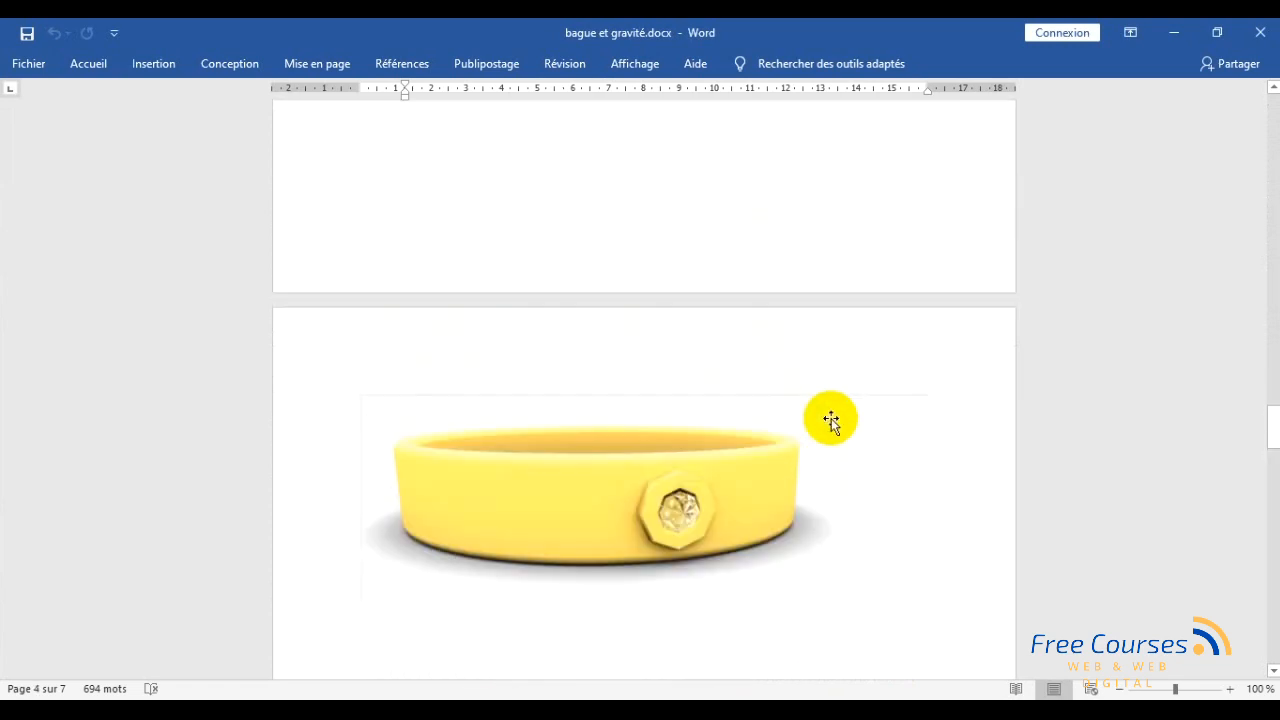
{"action": "scroll", "coordinate": [830, 420], "scroll_direction": "down", "scroll_amount": 5}
{"action": "scroll", "coordinate": [831, 418], "scroll_direction": "up", "scroll_amount": 20}
{"action": "scroll", "coordinate": [832, 419], "scroll_direction": "up", "scroll_amount": 20}
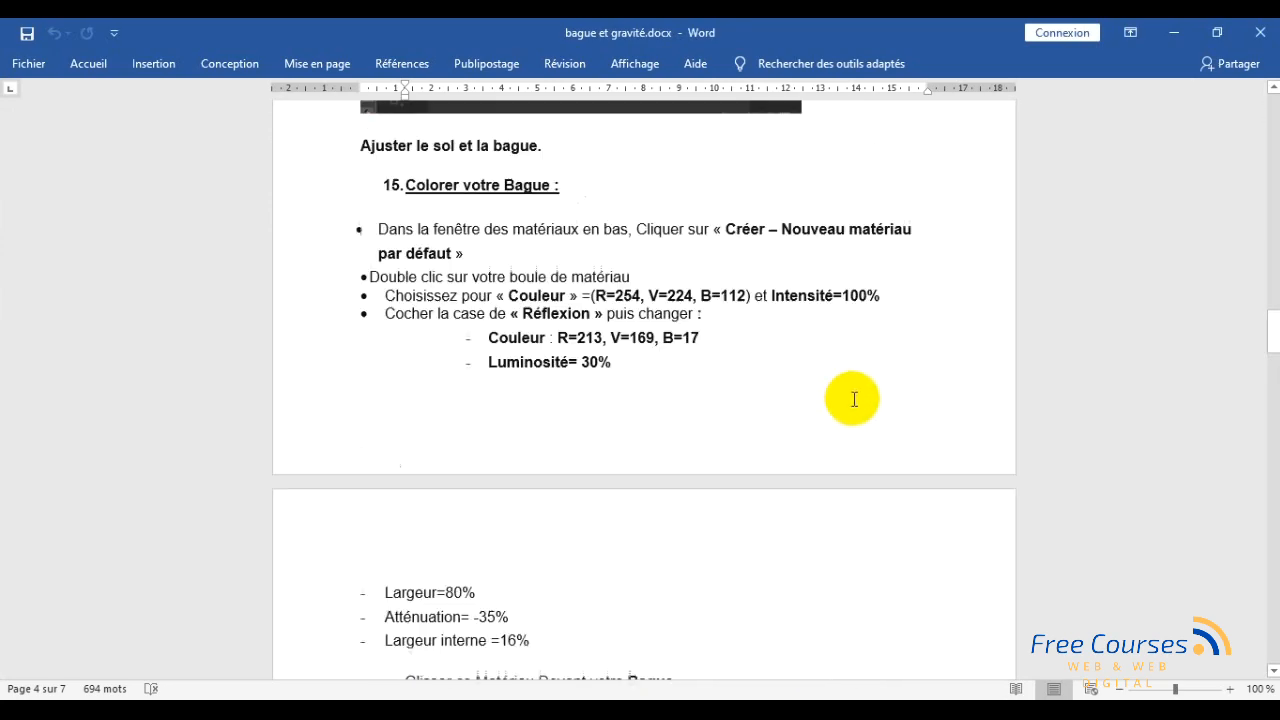
{"action": "scroll", "coordinate": [855, 394], "scroll_direction": "up", "scroll_amount": 20}
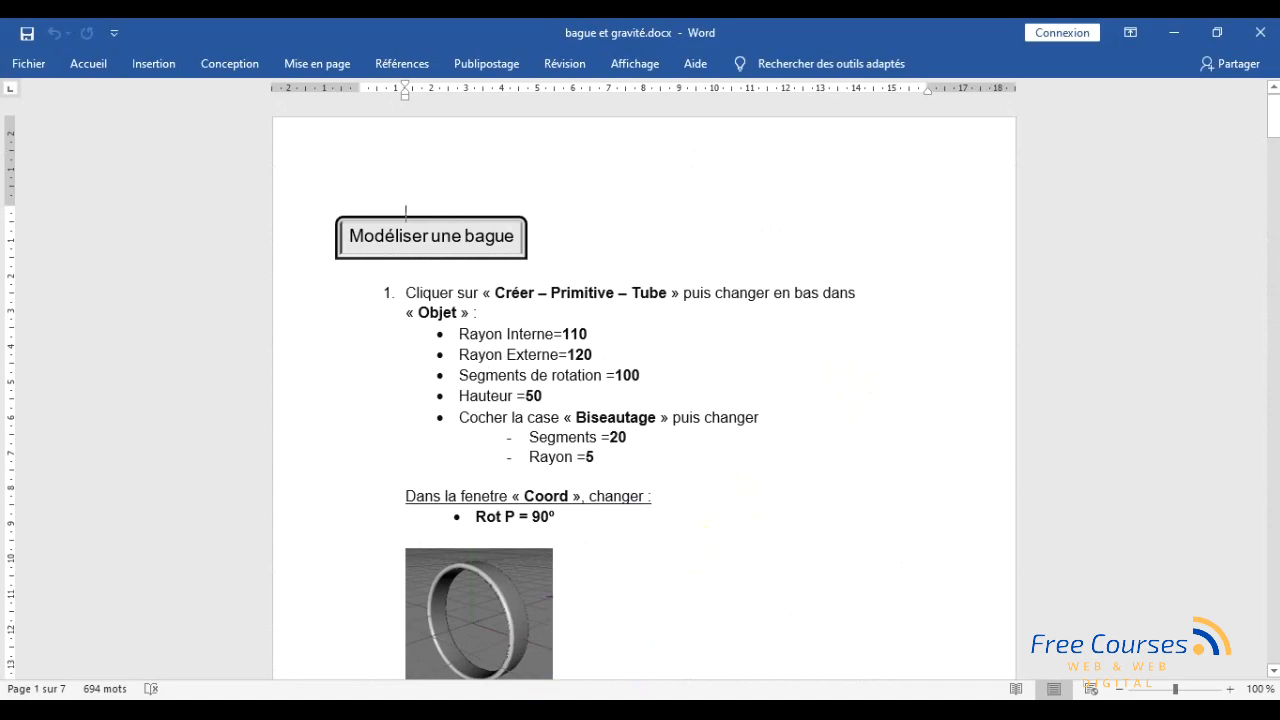
- Switch back to Cinema 4D and add a Tube primitive to the empty scene
{"action": "left_click", "coordinate": [527, 696]}
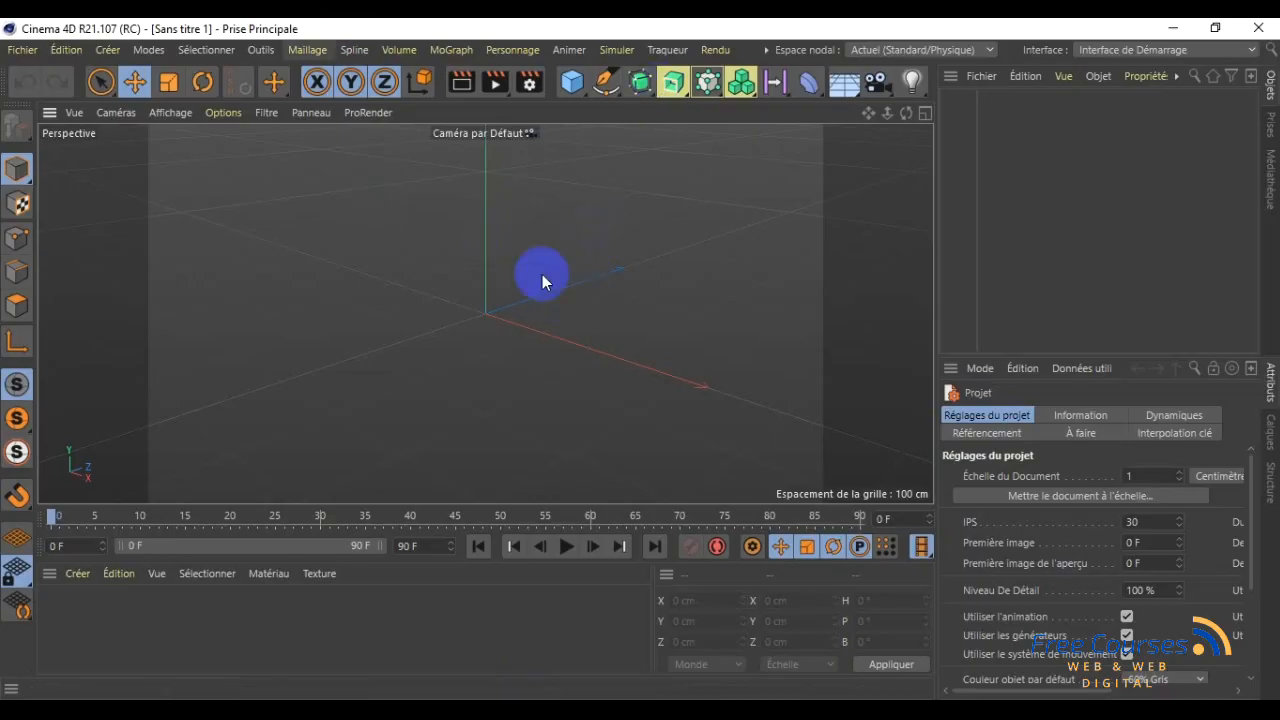
{"action": "left_click", "coordinate": [113, 38]}
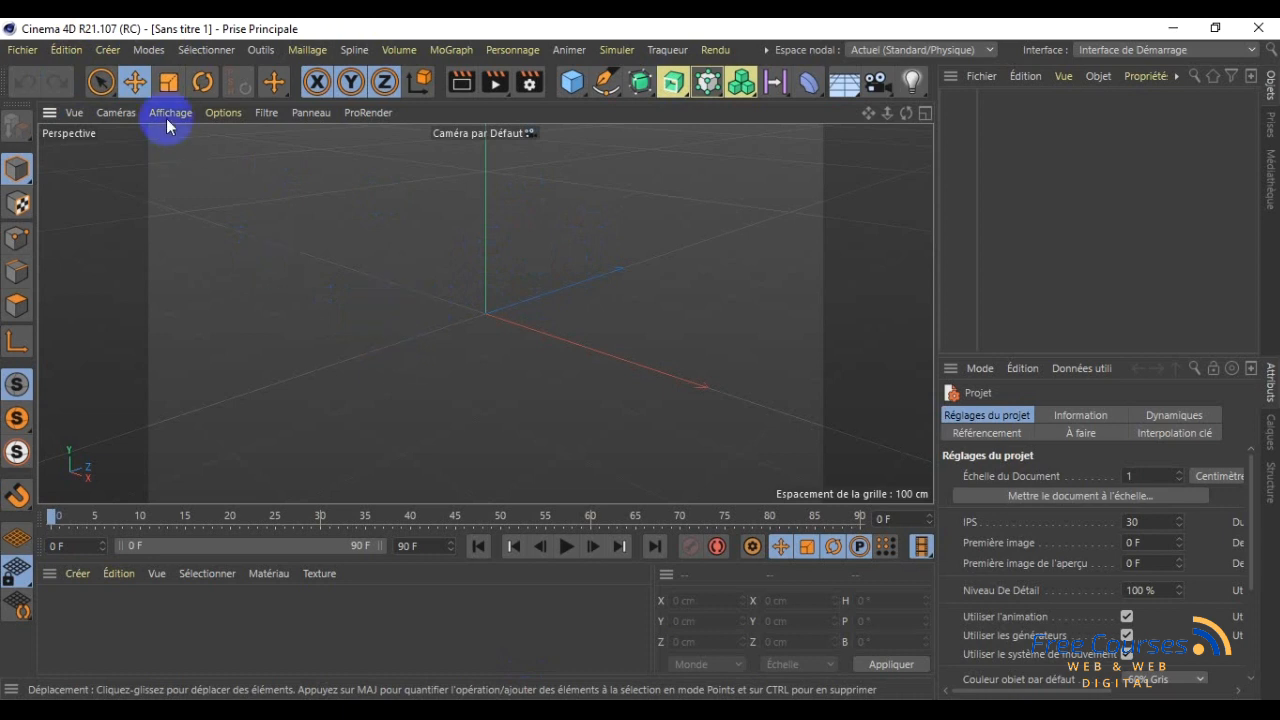
{"action": "left_click", "coordinate": [114, 55]}
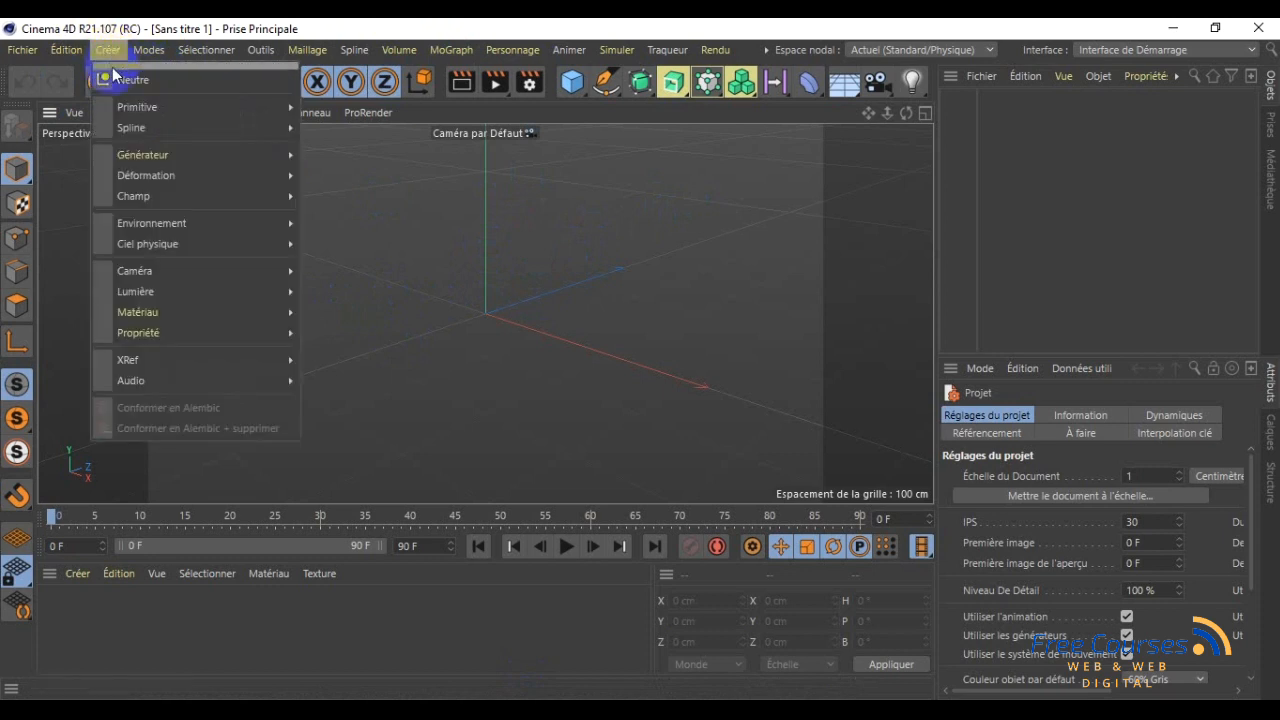
{"action": "mouse_move", "coordinate": [142, 111]}
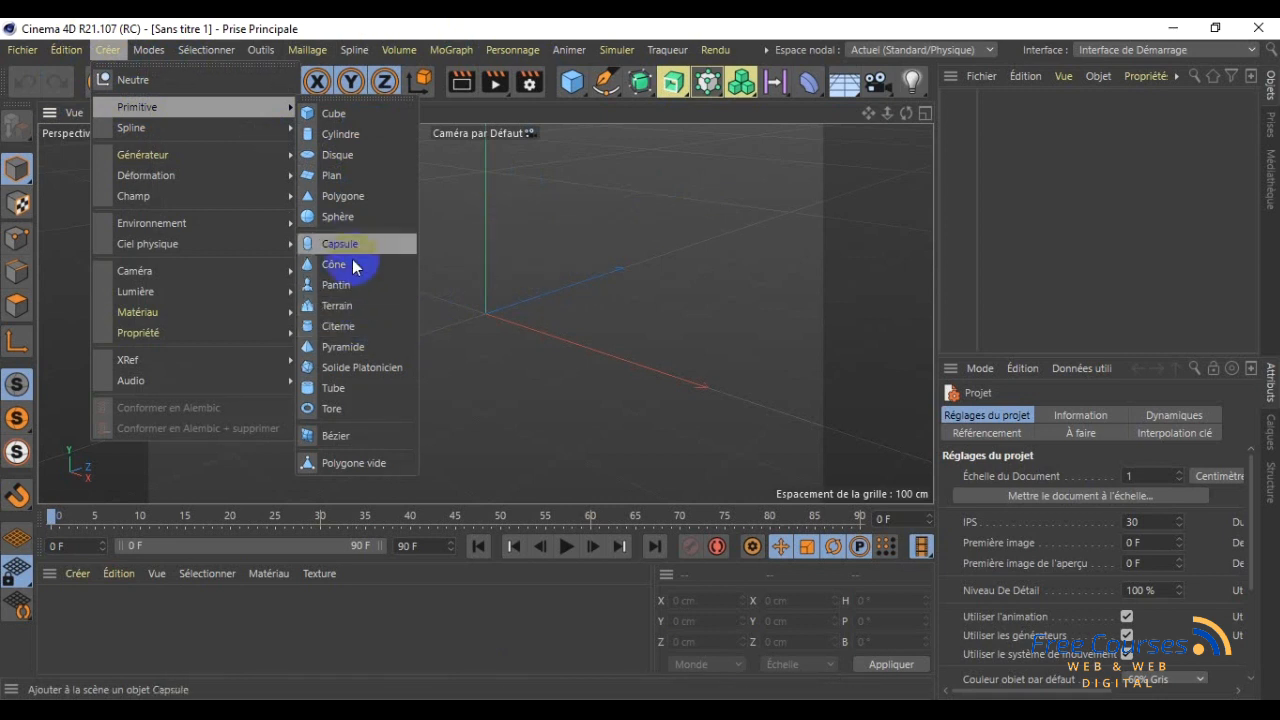
{"action": "left_click", "coordinate": [338, 389]}
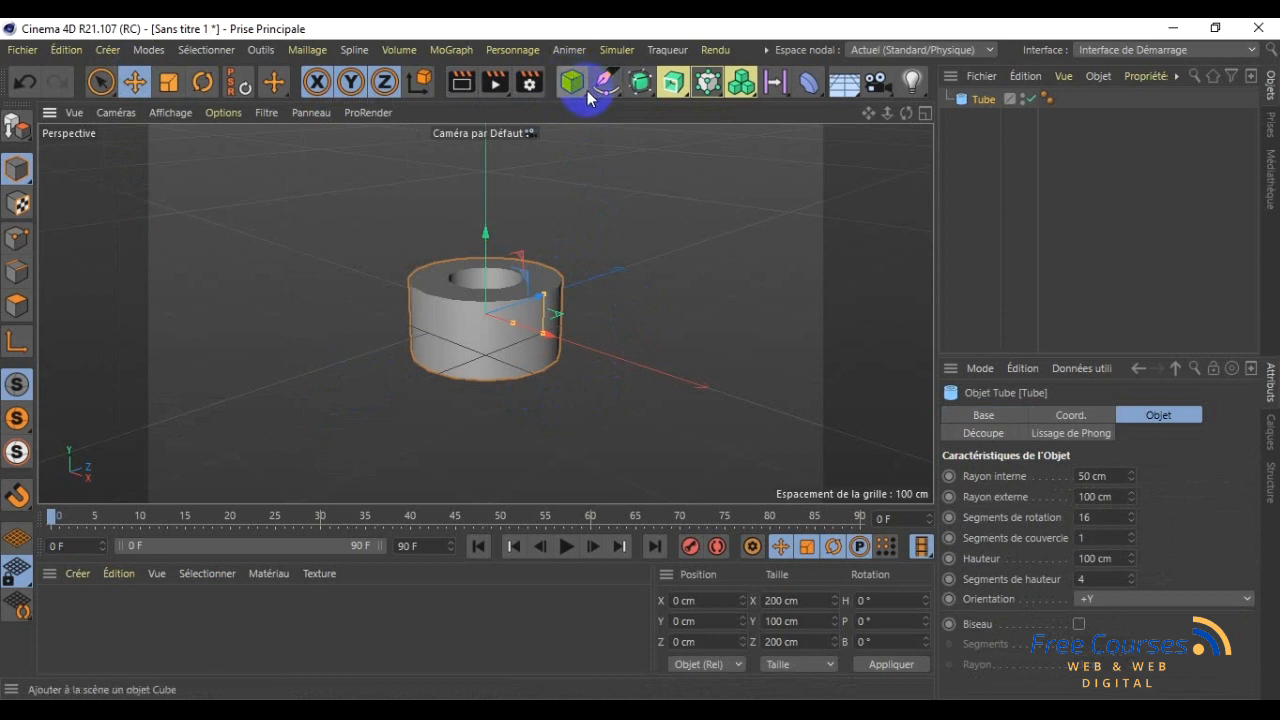
{"action": "left_click", "coordinate": [586, 100]}
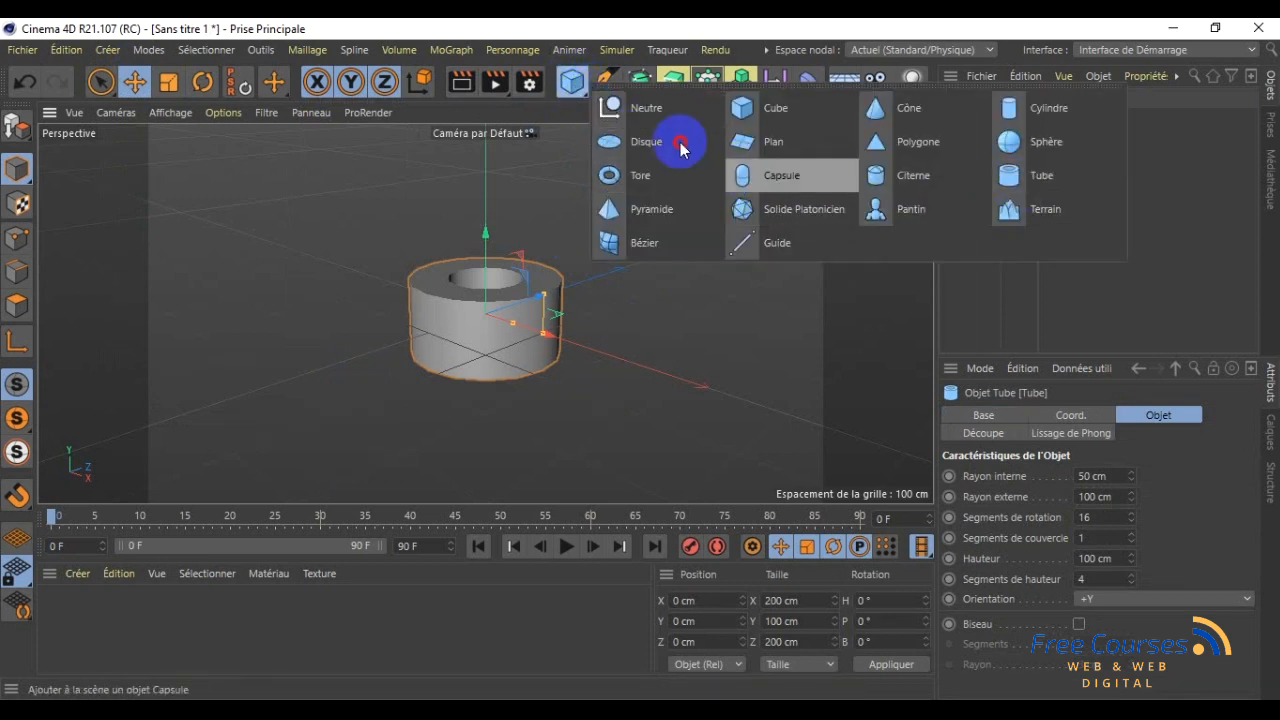
{"action": "left_click", "coordinate": [1033, 178]}
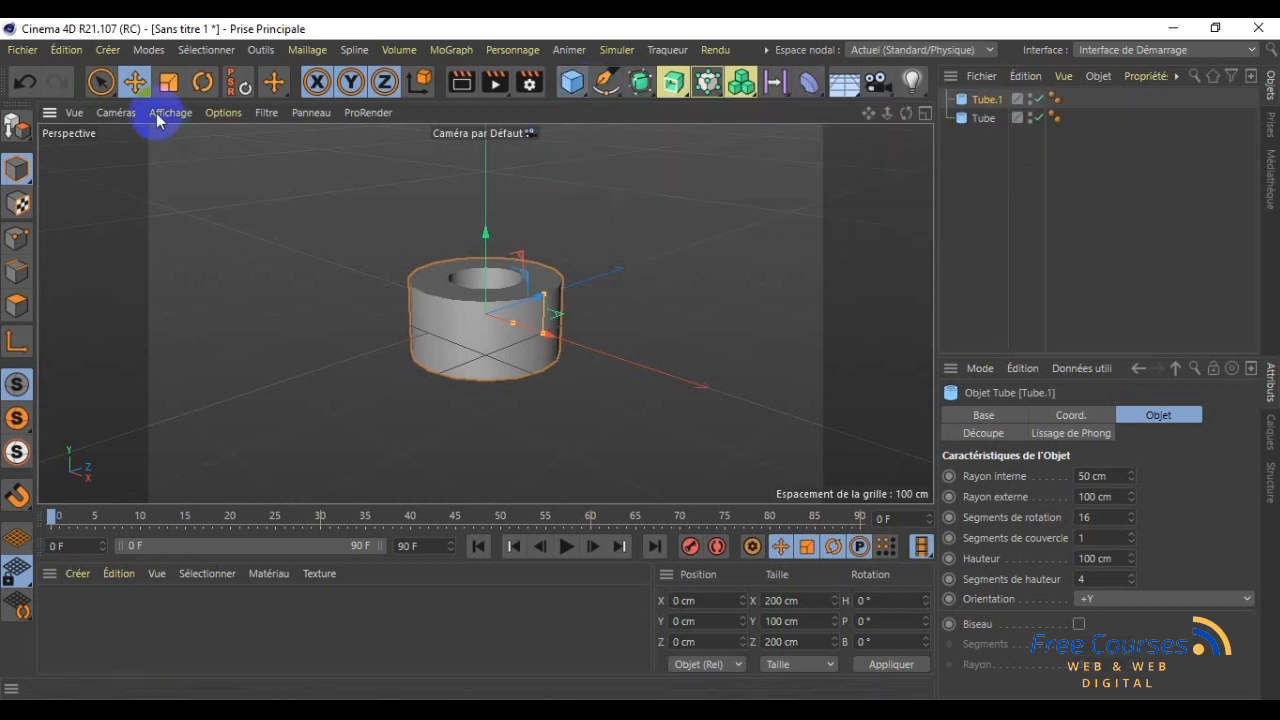
{"action": "left_click", "coordinate": [107, 49]}
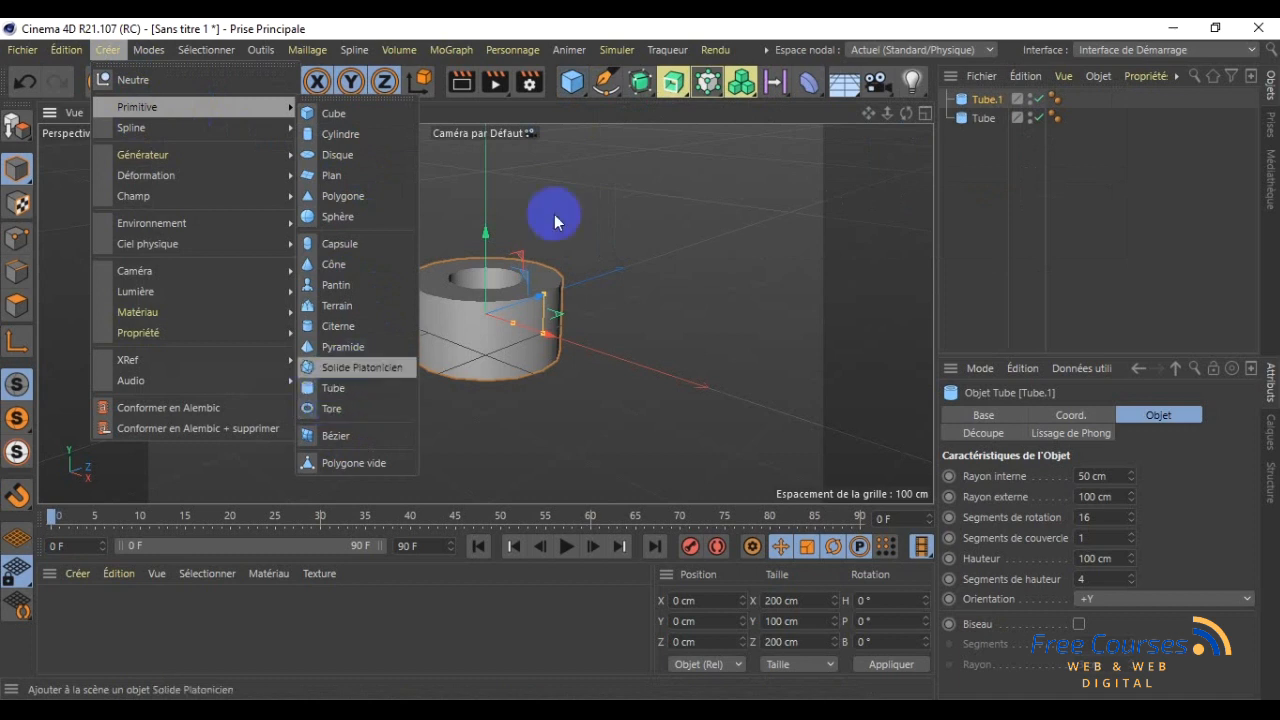
{"action": "left_click", "coordinate": [582, 90]}
{"action": "left_click_drag", "start_coordinate": [584, 97], "coordinate": [1030, 207]}
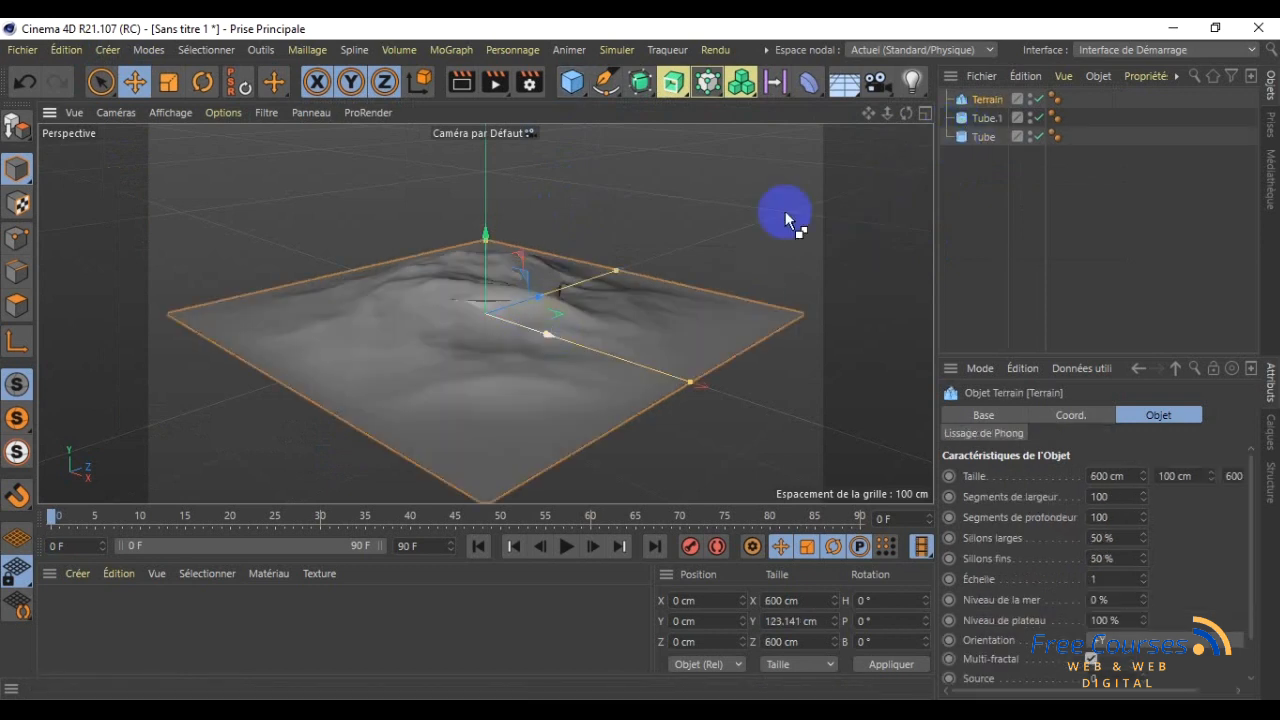
{"action": "key", "text": "Delete"}
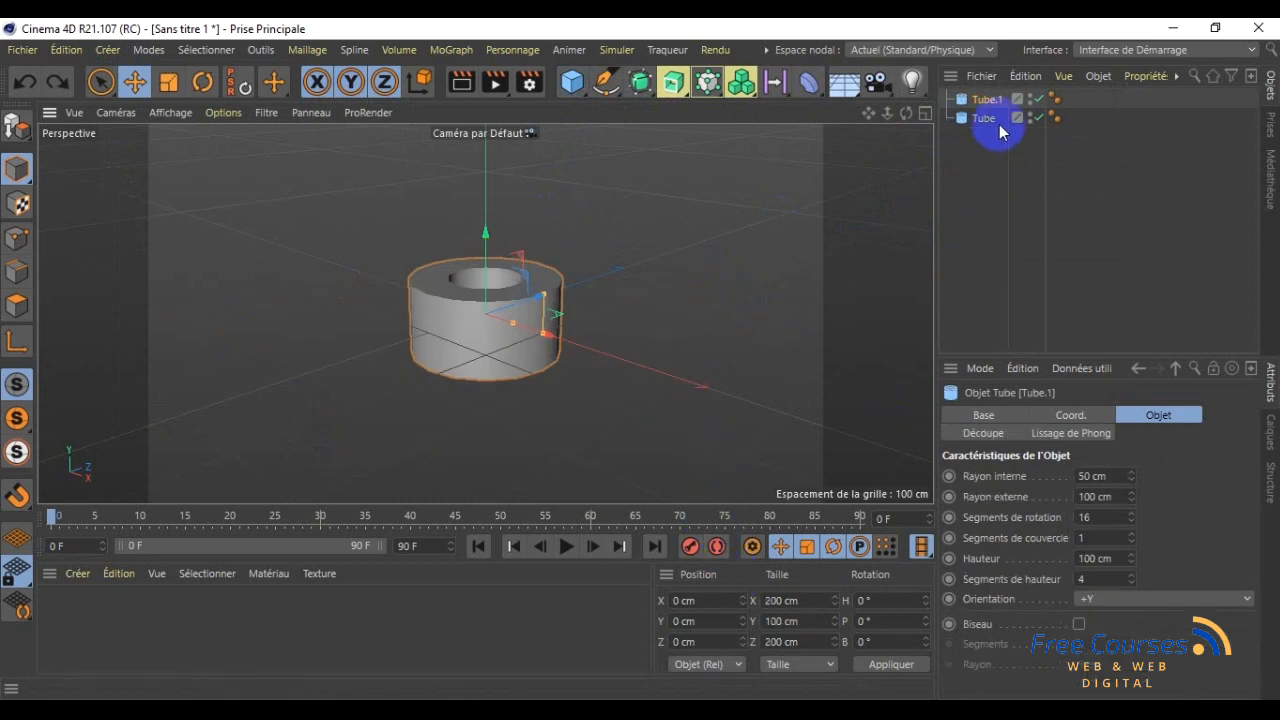
{"action": "mouse_move", "coordinate": [972, 100]}
{"action": "left_mouse_down"}
{"action": "mouse_move", "coordinate": [983, 128]}
{"action": "mouse_move", "coordinate": [993, 95]}
{"action": "left_mouse_up"}
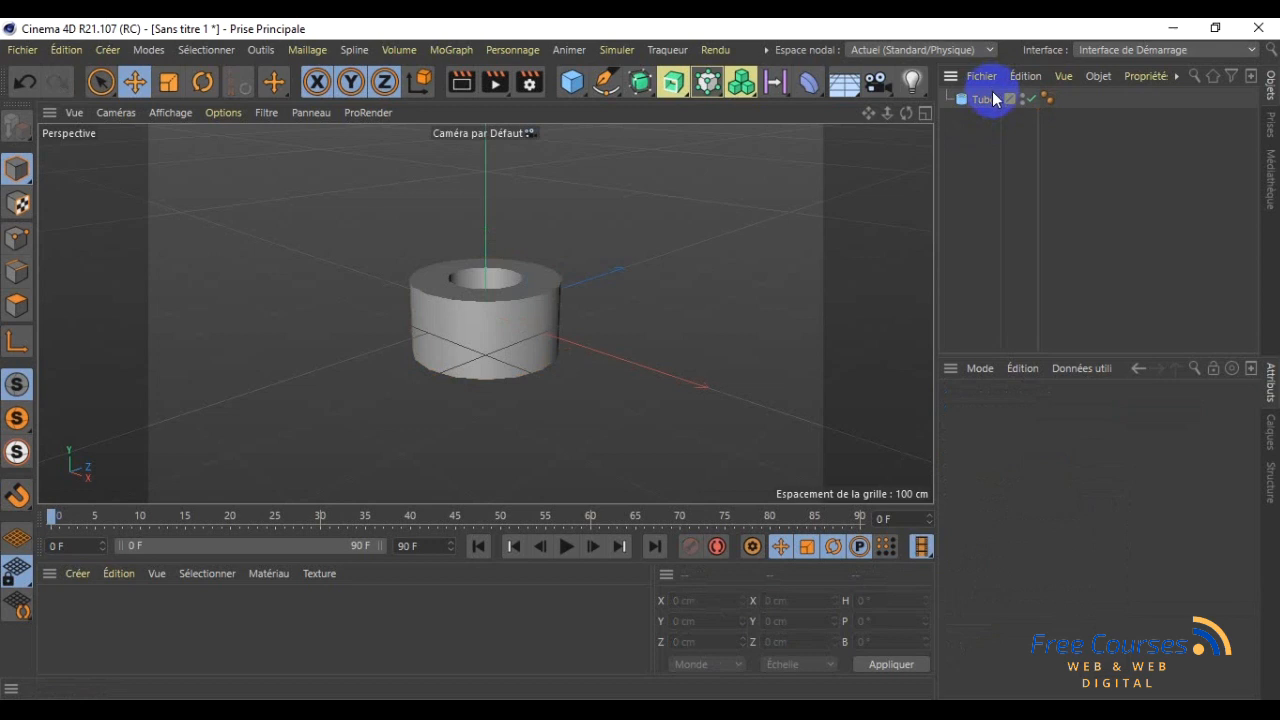
- Set the tube's inner radius to 100 cm, outer radius to 120 cm and rotation segments to 100
{"action": "left_click", "coordinate": [993, 99]}
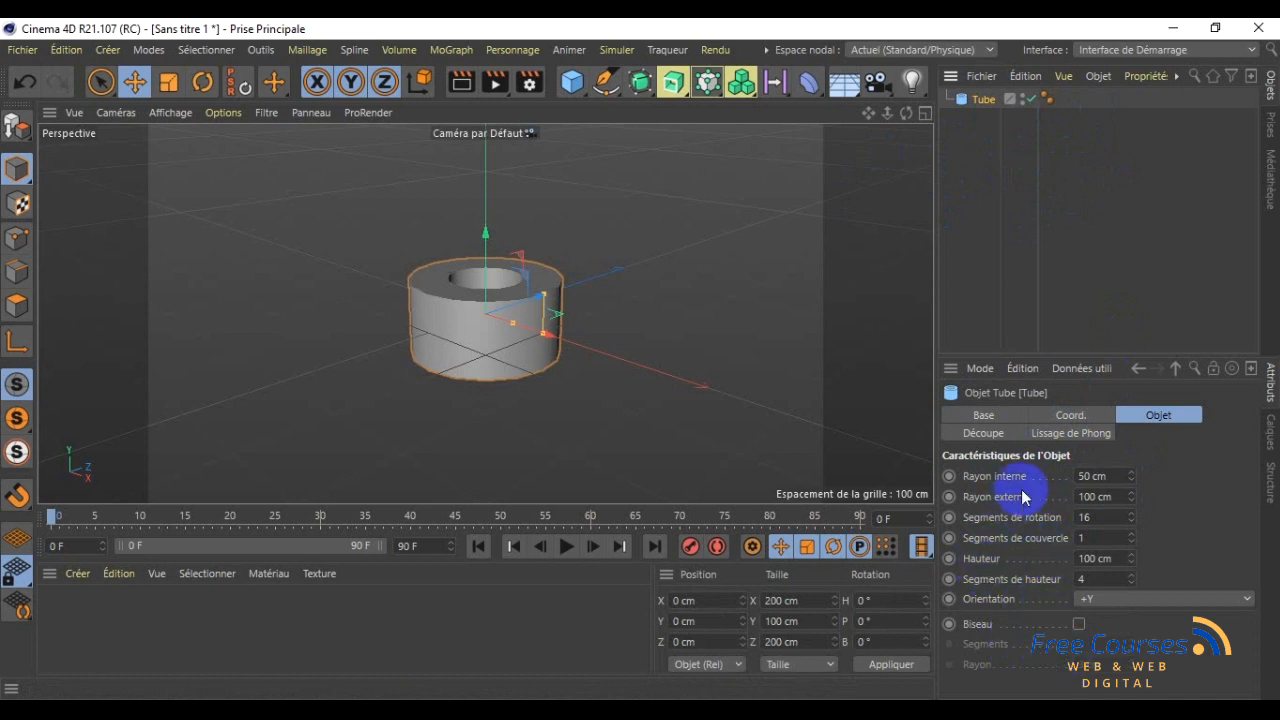
{"action": "left_click", "coordinate": [1095, 476]}
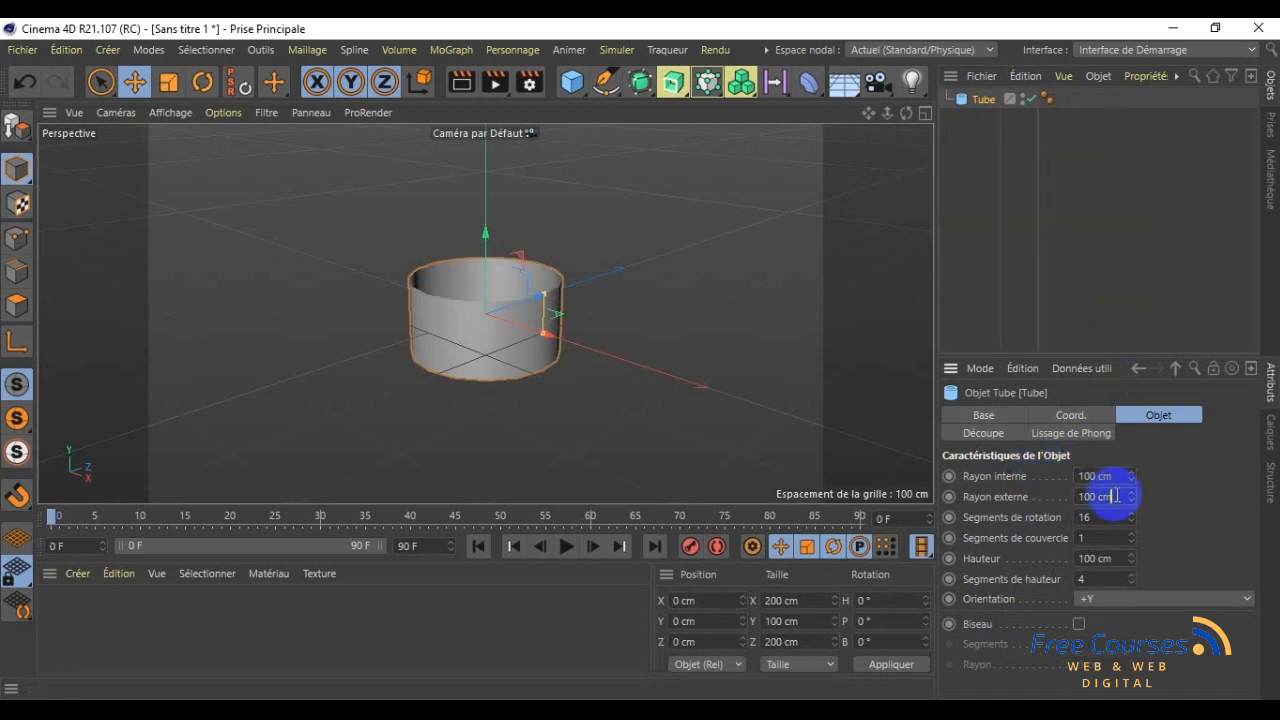
{"action": "left_click", "coordinate": [1116, 496]}
{"action": "type", "text": "1"}
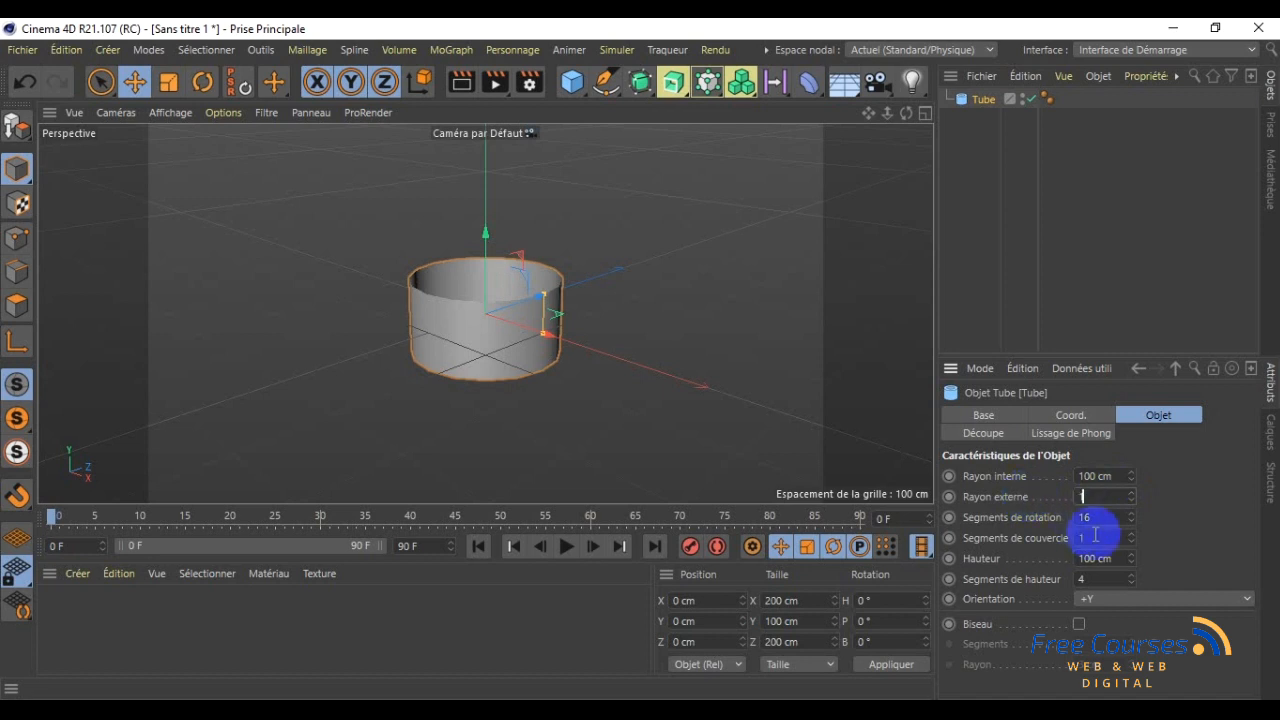
{"action": "type", "text": "20"}
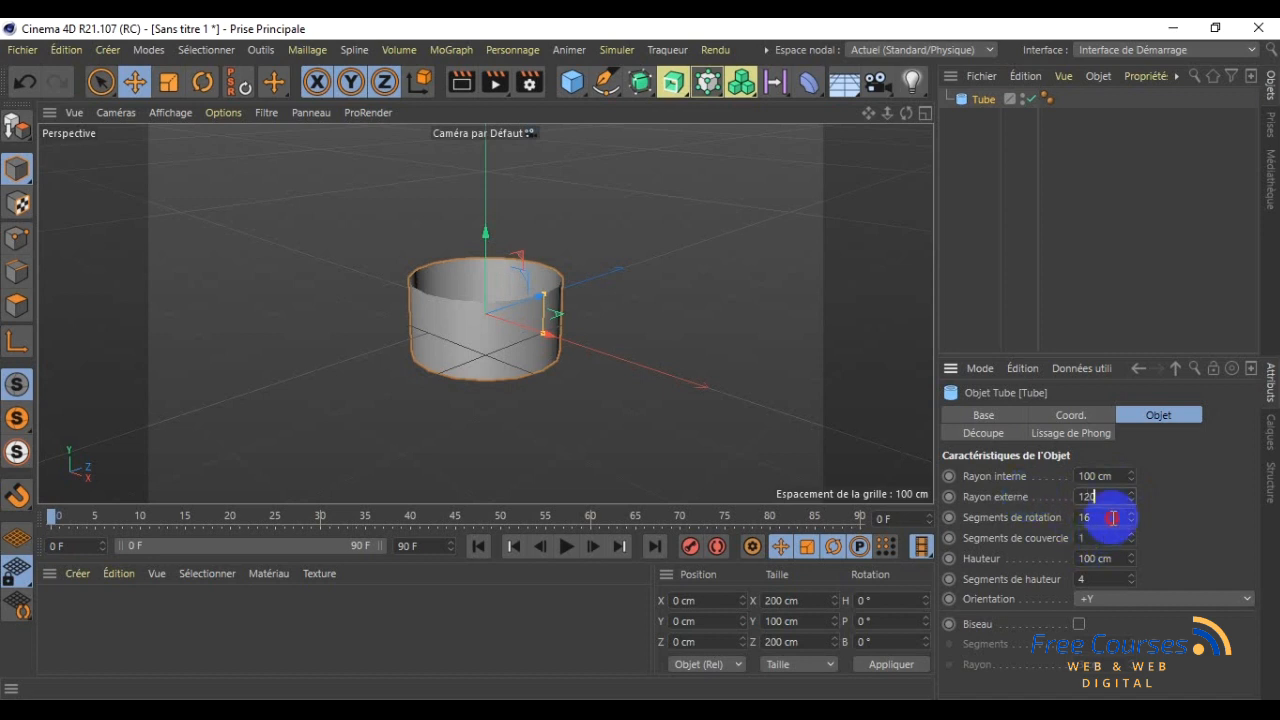
{"action": "left_click", "coordinate": [1113, 517]}
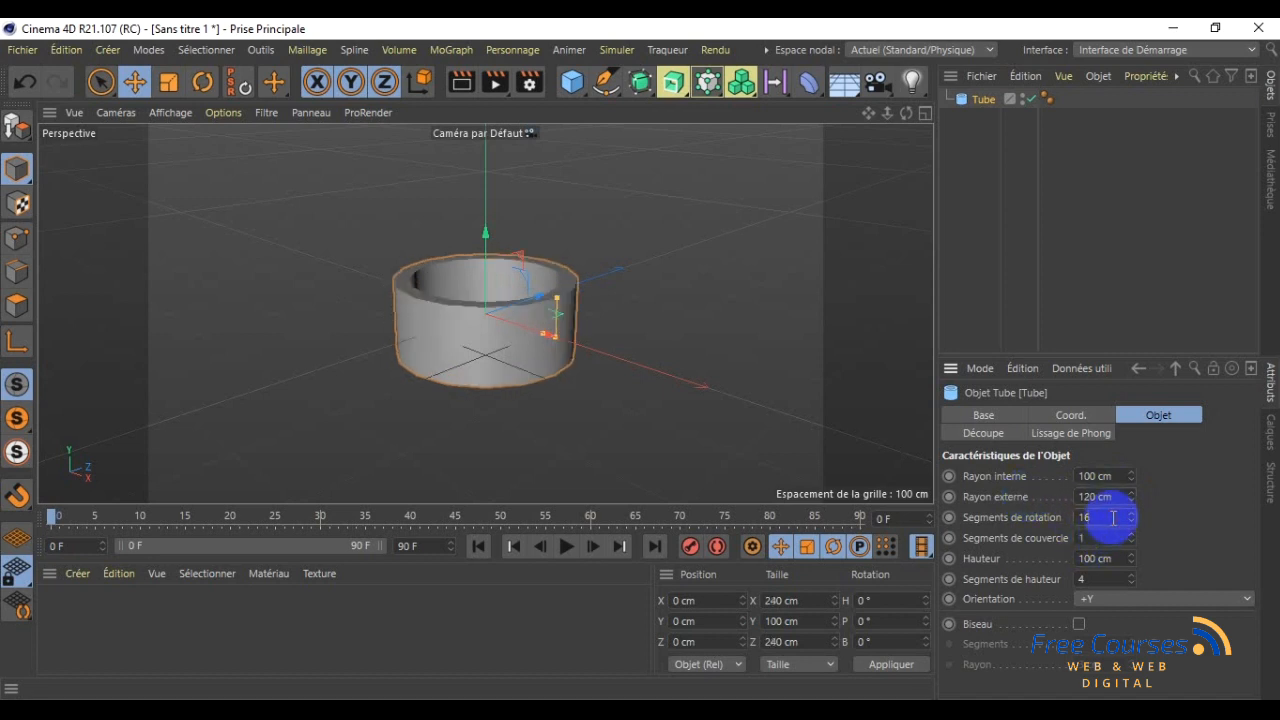
{"action": "left_click_drag", "start_coordinate": [1115, 517], "coordinate": [1036, 518]}
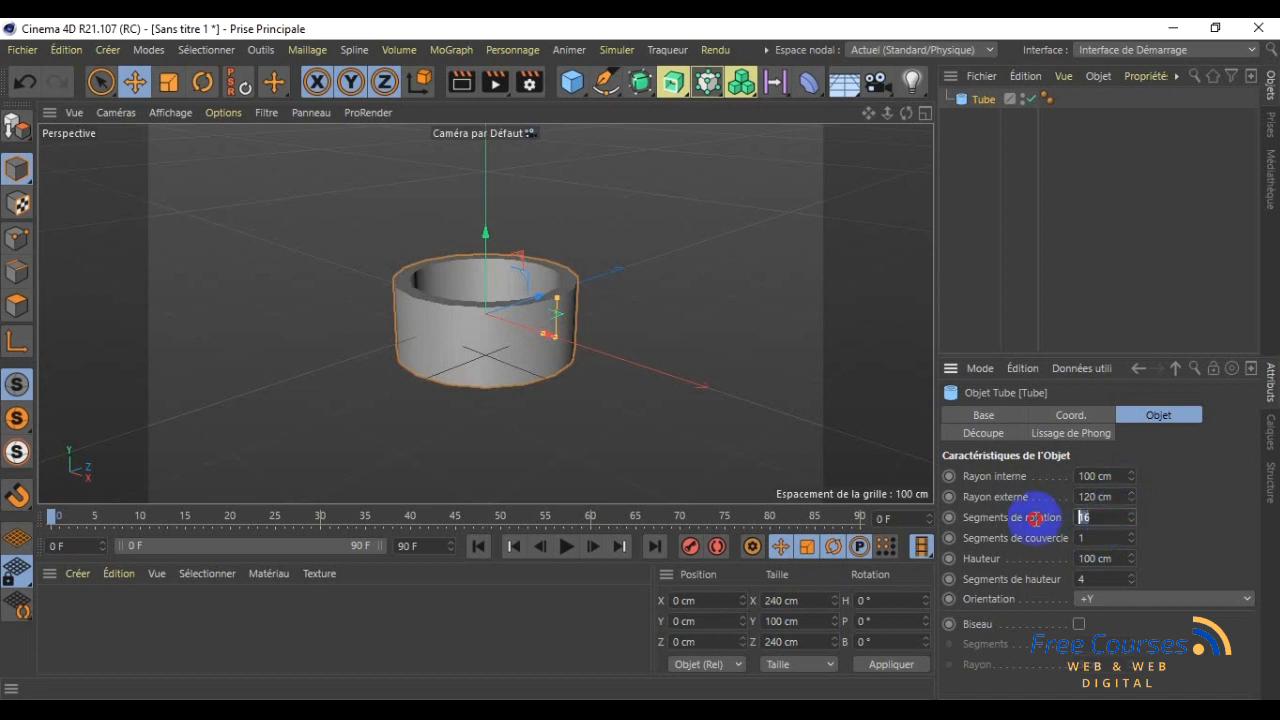
{"action": "left_click", "coordinate": [1086, 538]}
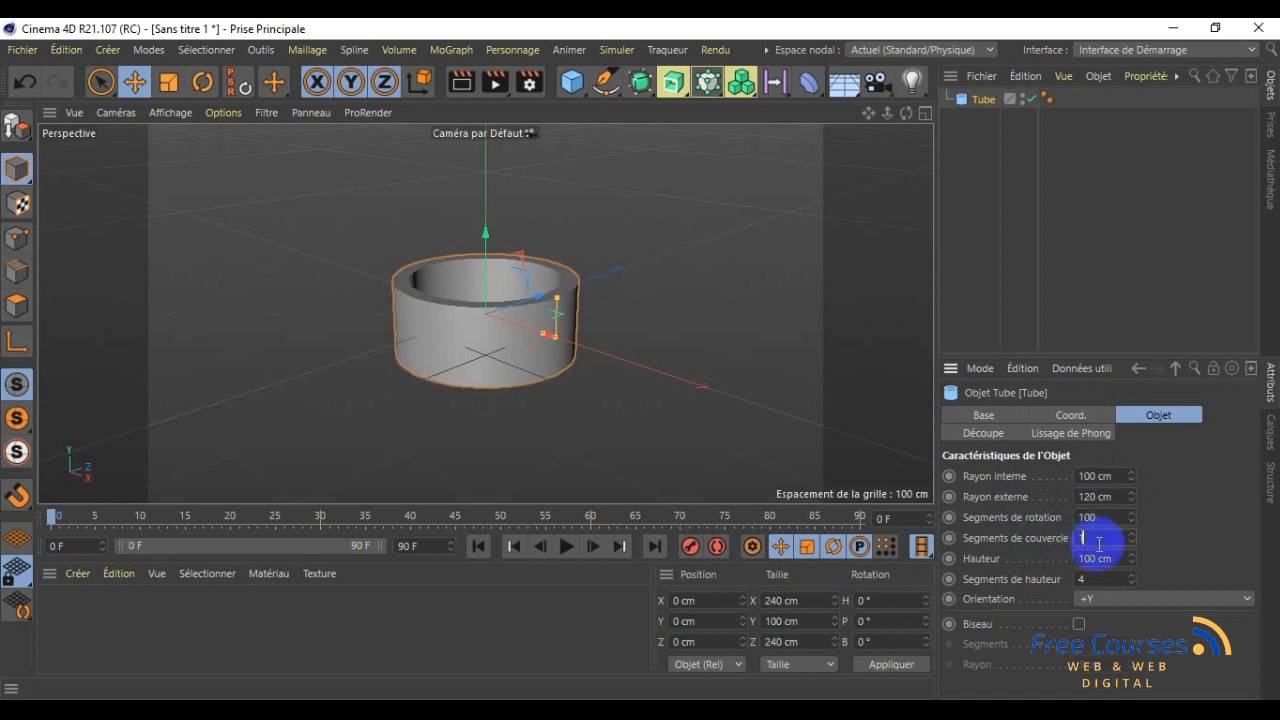
- Set the tube's height to 50 cm and enable its bevel with 20 segments and a 5 cm radius
{"action": "left_click_drag", "start_coordinate": [1114, 558], "coordinate": [1048, 553]}
{"action": "type", "text": "50"}
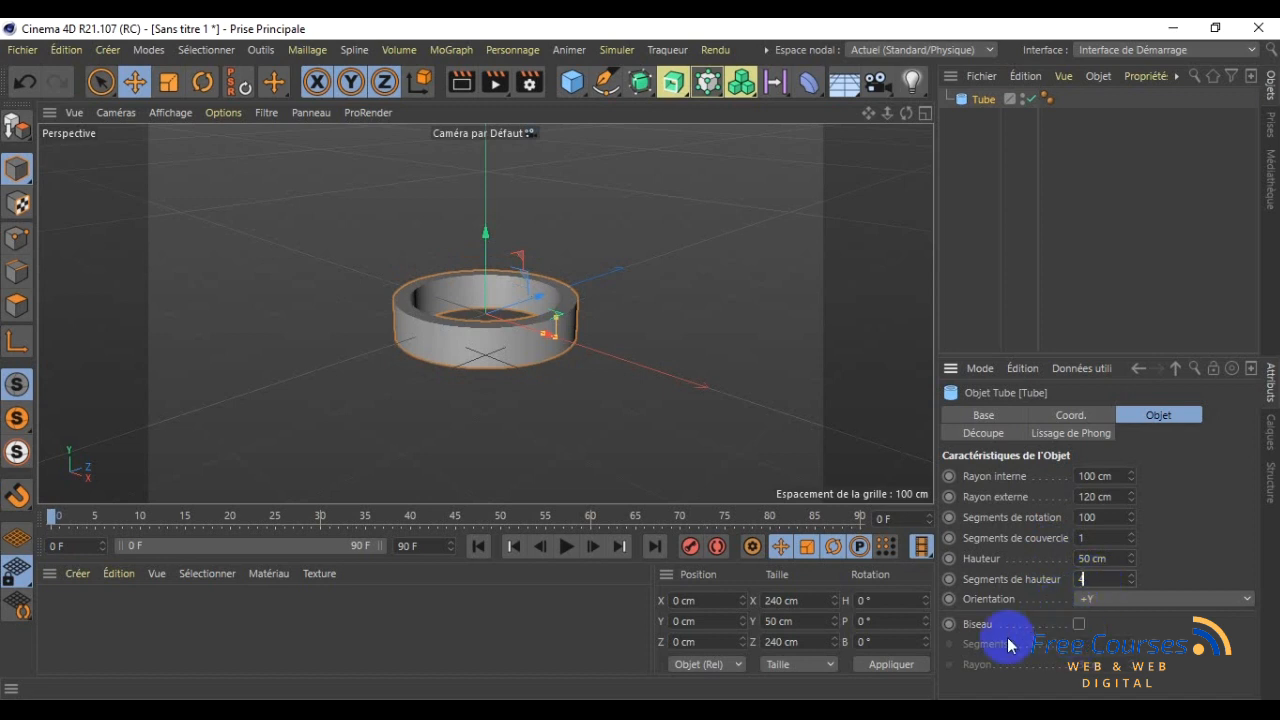
{"action": "left_click", "coordinate": [1078, 624]}
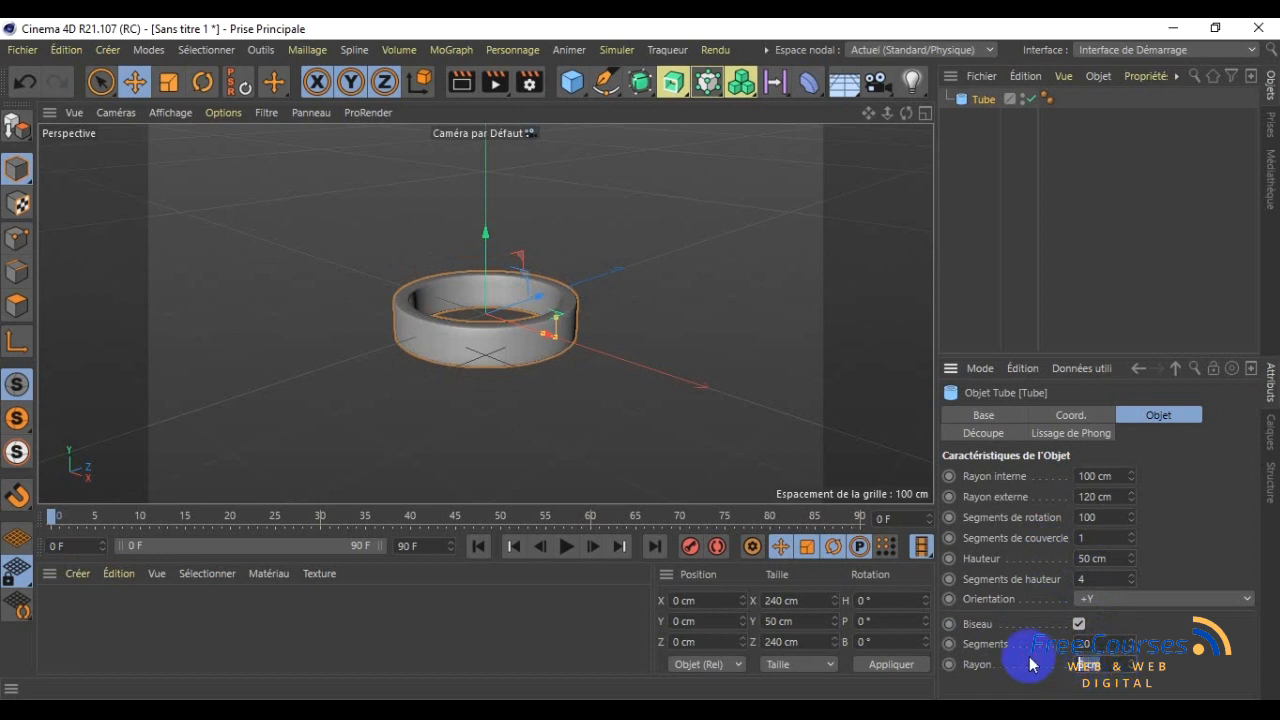
{"action": "left_click", "coordinate": [1100, 538]}
- Stand the tube upright by setting its R.P rotation to 90°, and deselect it
{"action": "scroll", "coordinate": [543, 386], "scroll_direction": "up", "scroll_amount": 3}
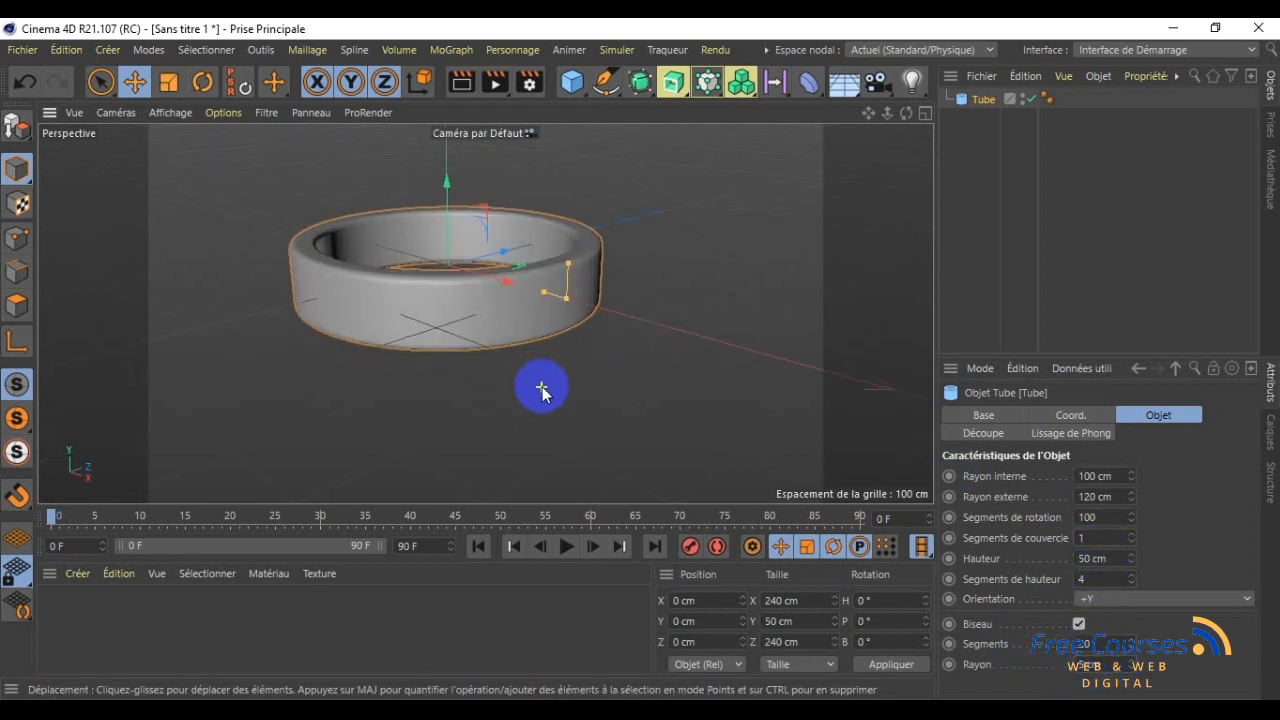
{"action": "mouse_move", "coordinate": [868, 114]}
{"action": "left_mouse_down"}
{"action": "mouse_move", "coordinate": [640, 363]}
{"action": "mouse_move", "coordinate": [862, 120]}
{"action": "left_mouse_up"}
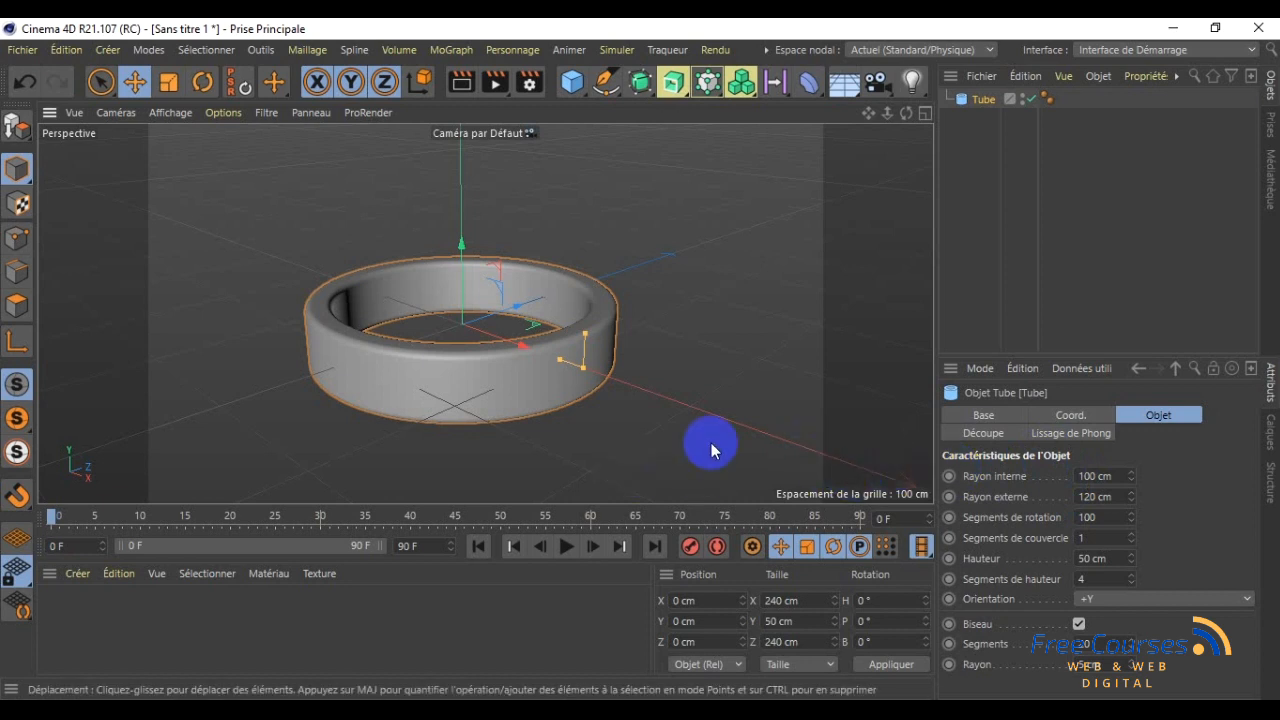
{"action": "left_click", "coordinate": [1070, 414]}
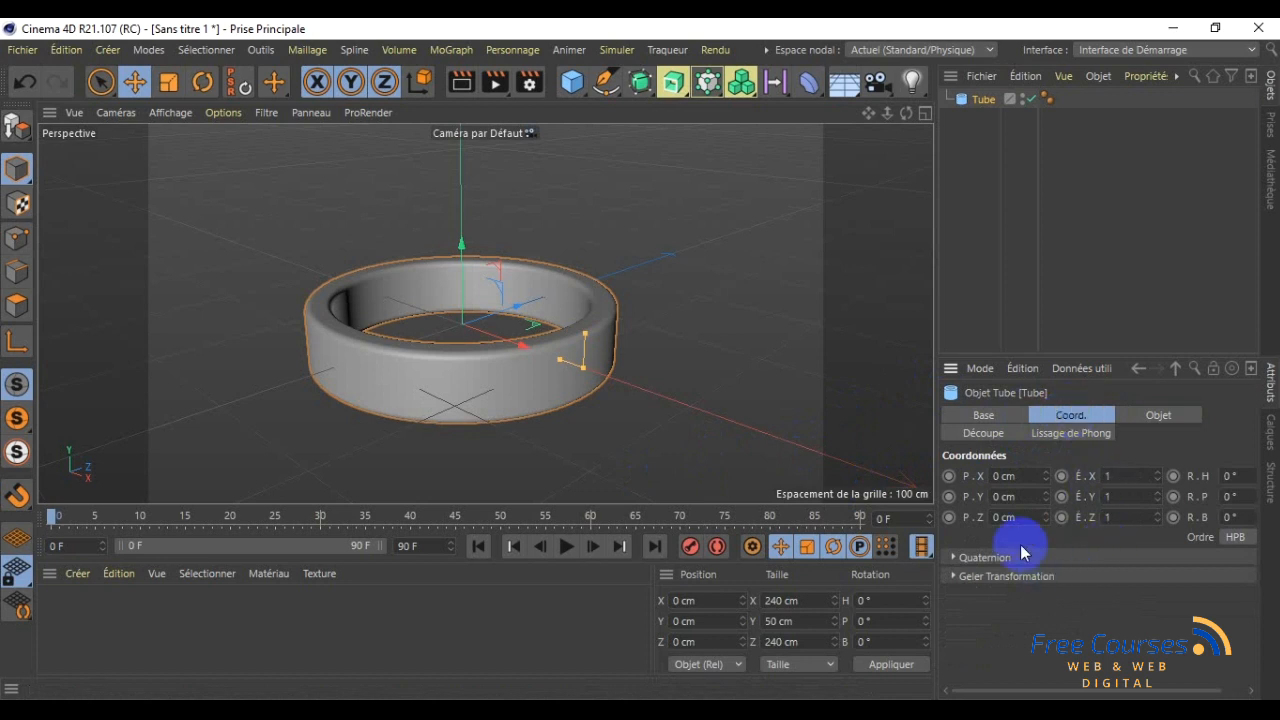
{"action": "left_click", "coordinate": [1235, 494]}
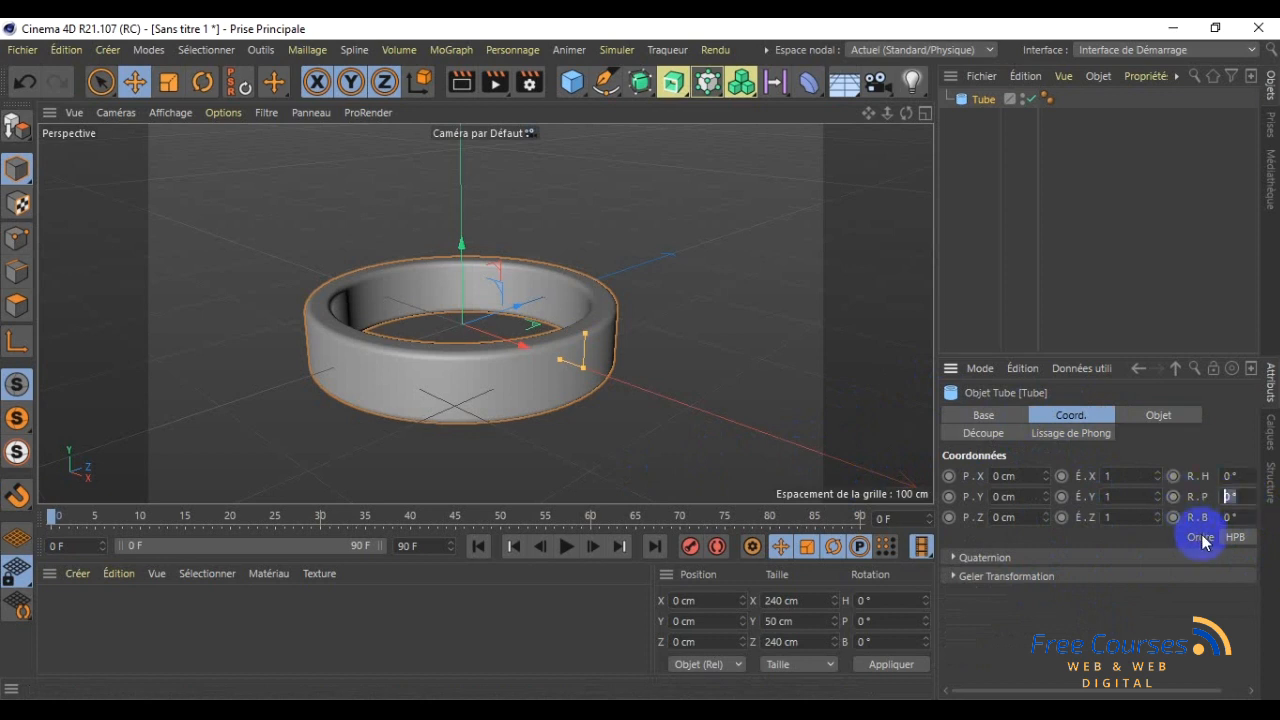
{"action": "key", "text": "Return"}
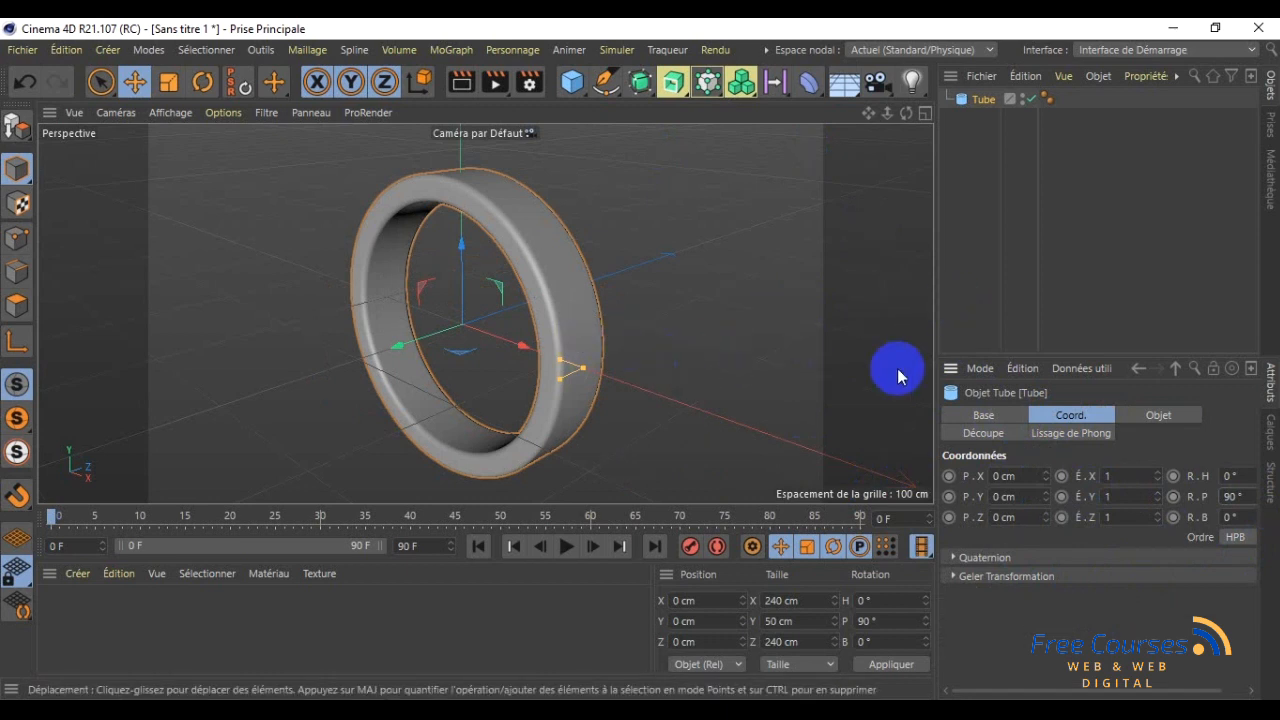
{"action": "left_click", "coordinate": [967, 304]}
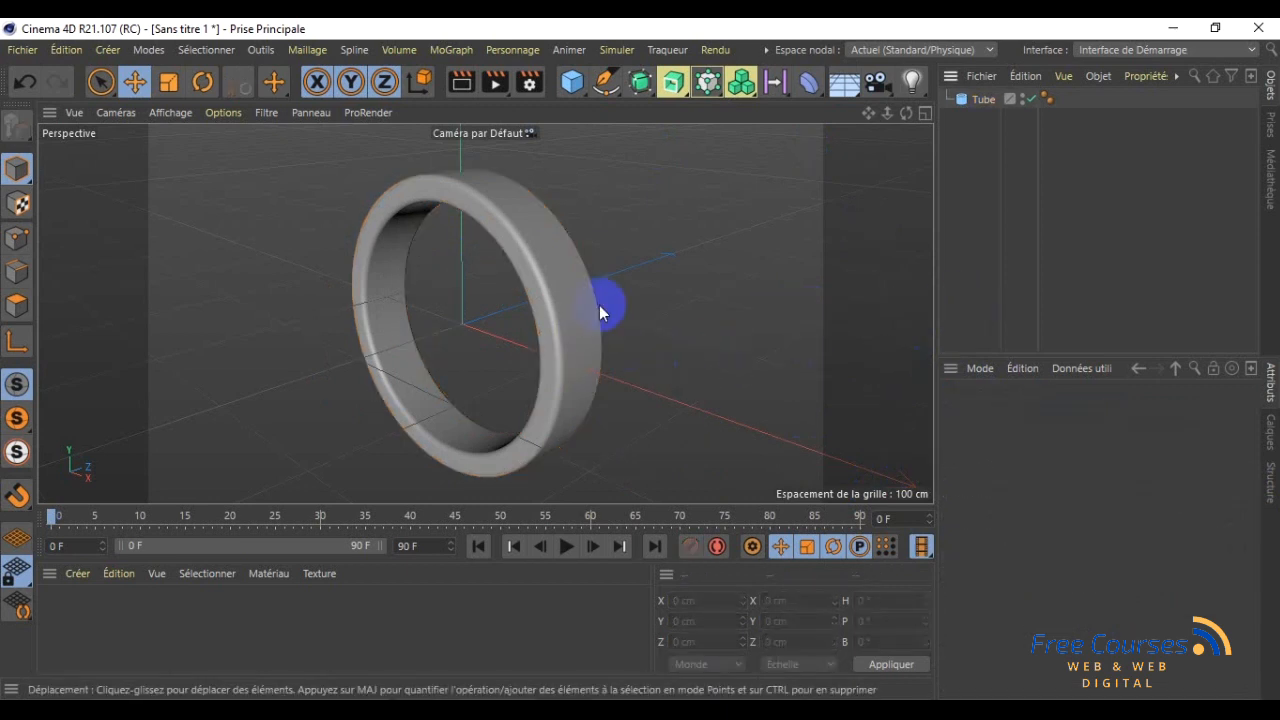
{"action": "left_click", "coordinate": [981, 99]}
{"action": "left_click", "coordinate": [988, 228]}
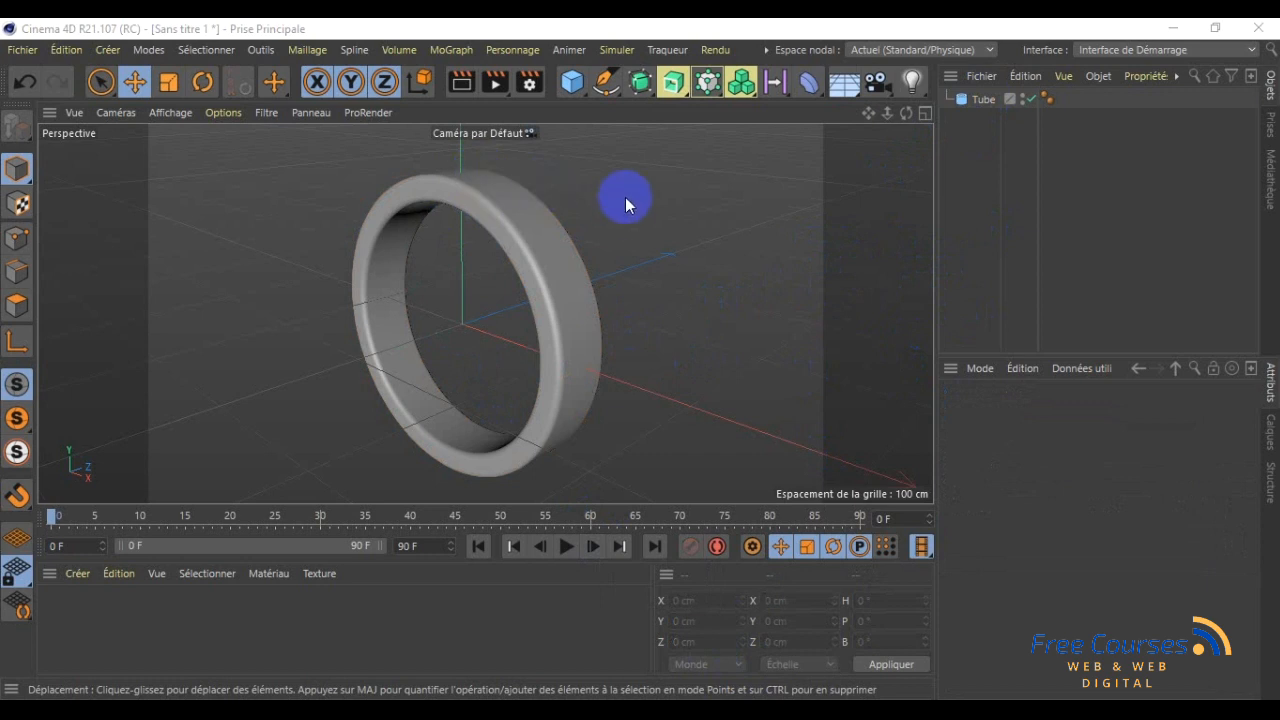
- Add a second Tube primitive with an inner radius of 10 cm and an outer radius of 18 cm
{"action": "left_click", "coordinate": [110, 49]}
{"action": "mouse_move", "coordinate": [172, 107]}
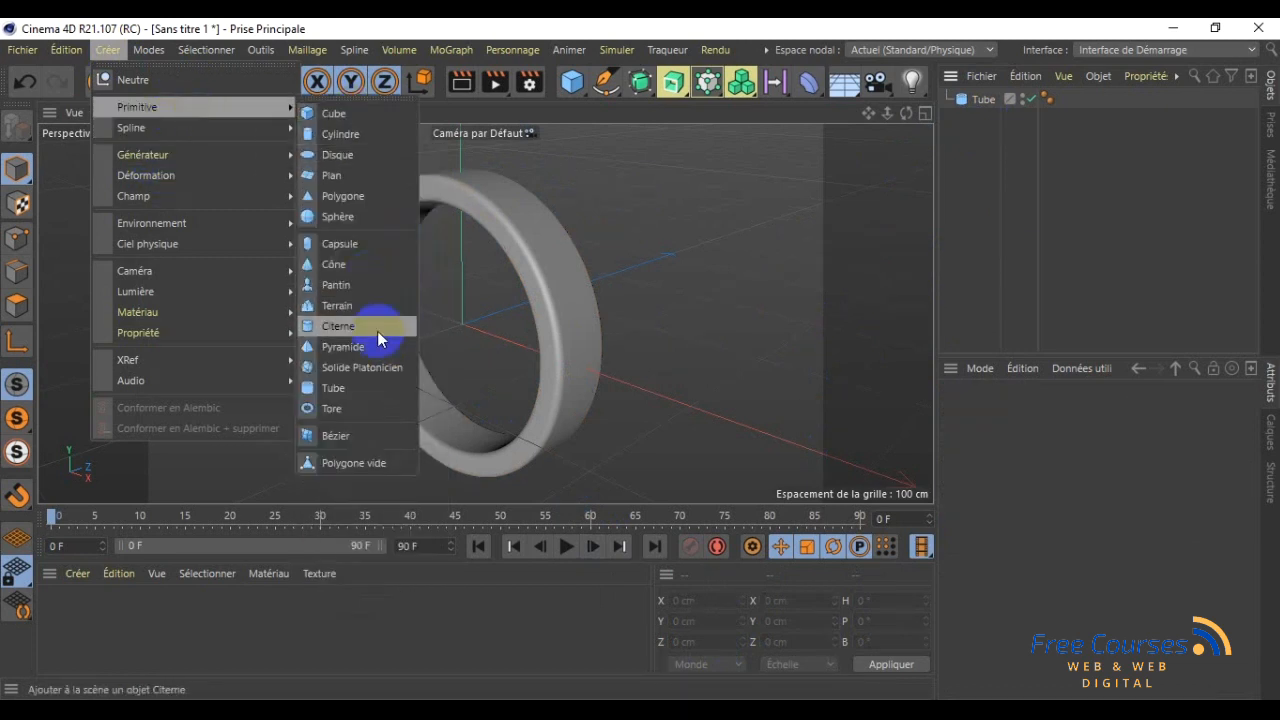
{"action": "left_click", "coordinate": [374, 396]}
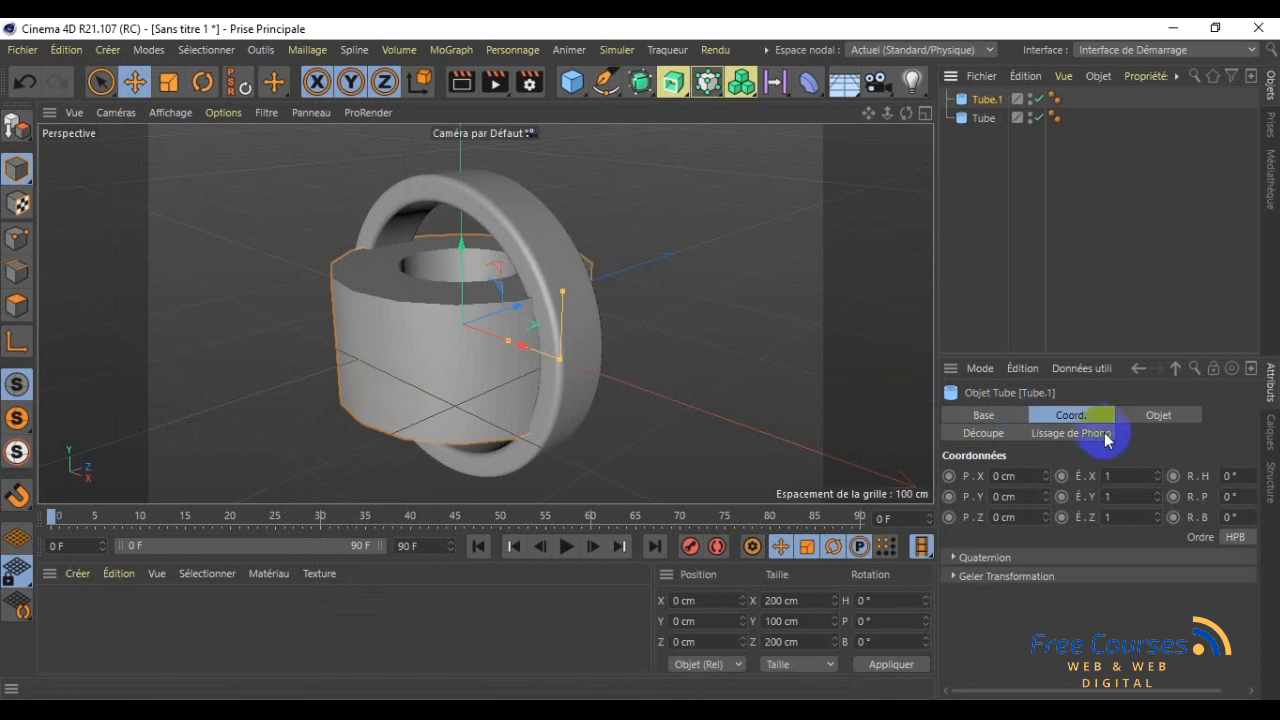
{"action": "left_click", "coordinate": [1163, 418]}
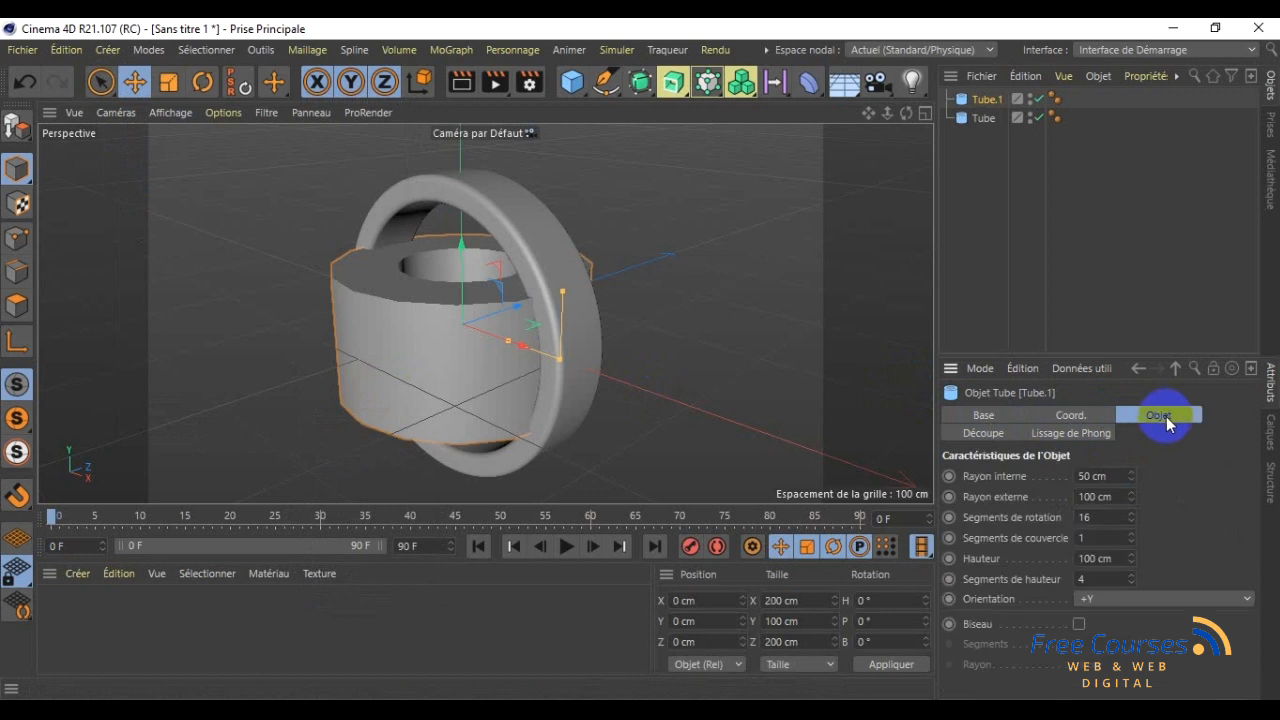
{"action": "left_click", "coordinate": [1097, 477]}
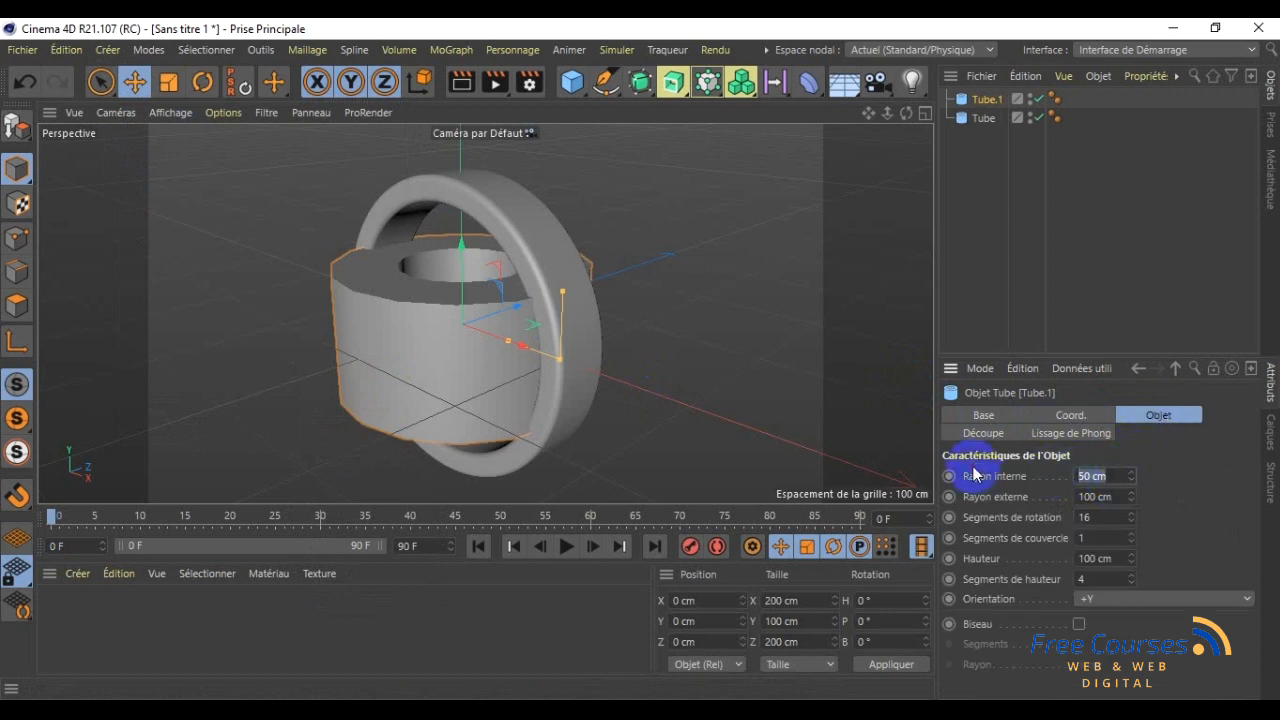
{"action": "type", "text": "10"}
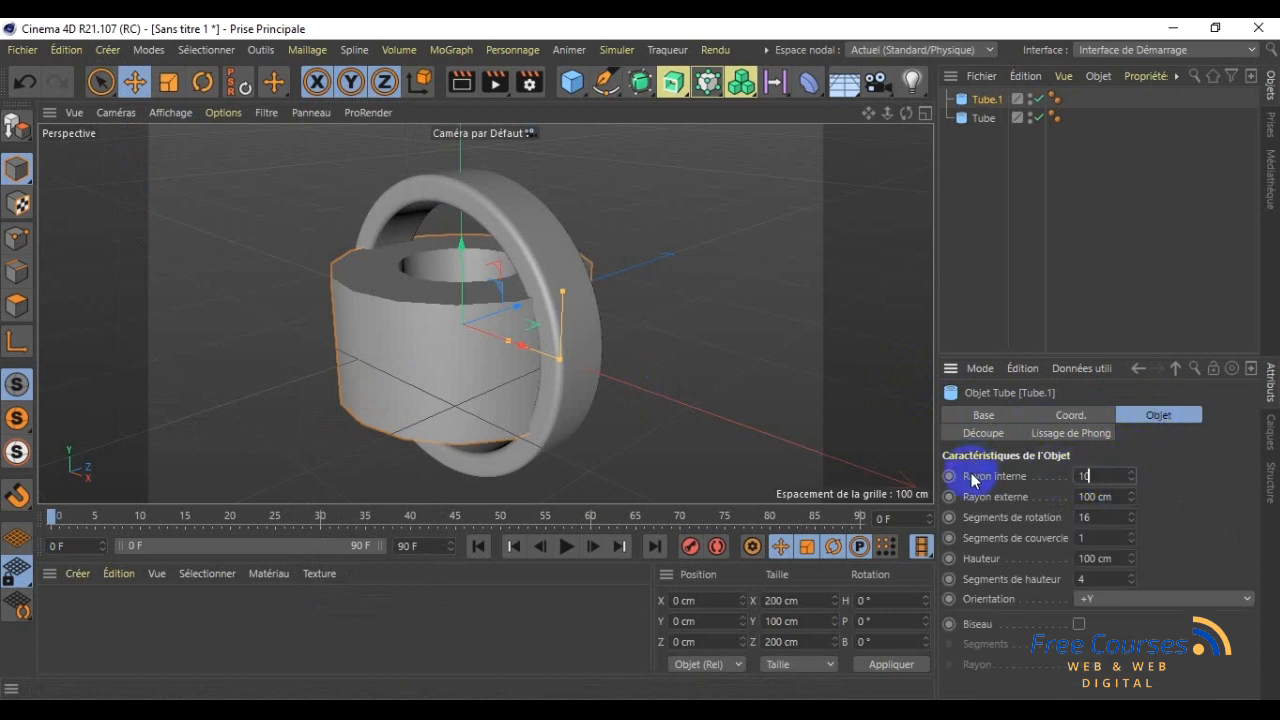
{"action": "left_click", "coordinate": [1105, 497]}
{"action": "type", "text": "18"}
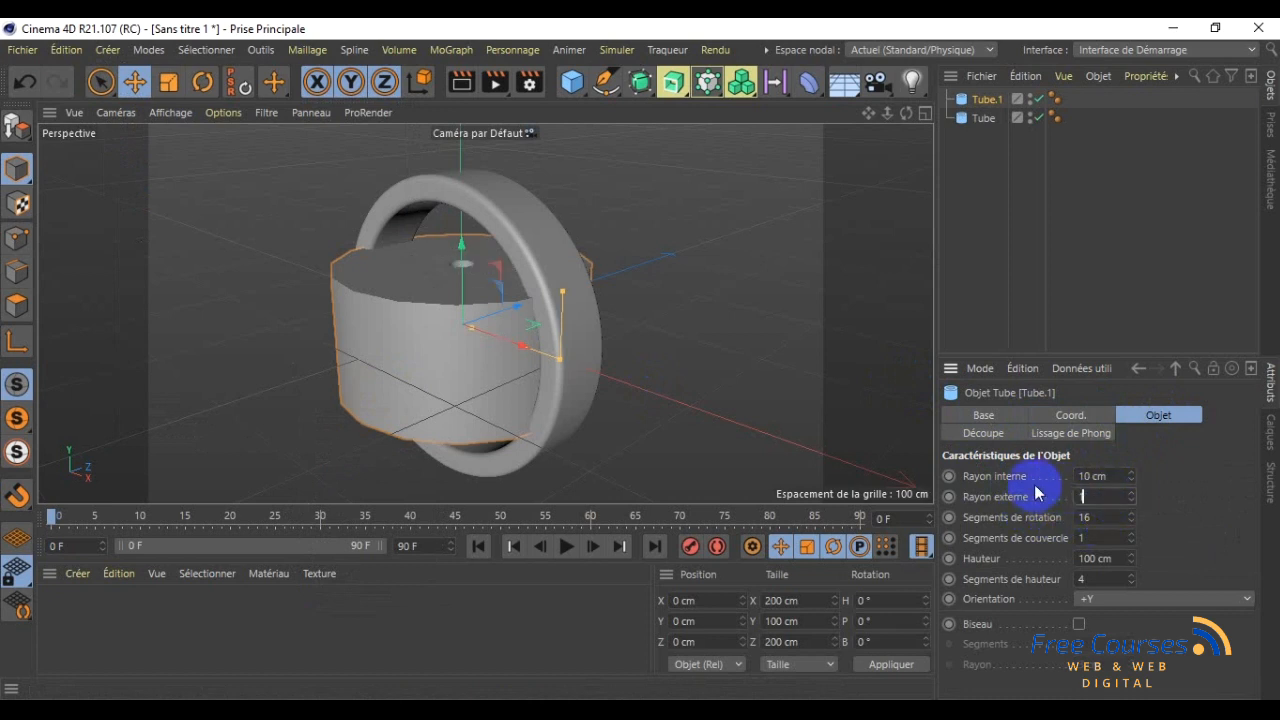
- Set the small tube's rotation segments to 8 and height to 10 cm, and enable its bevel with 20 segments
{"action": "left_click", "coordinate": [1112, 517]}
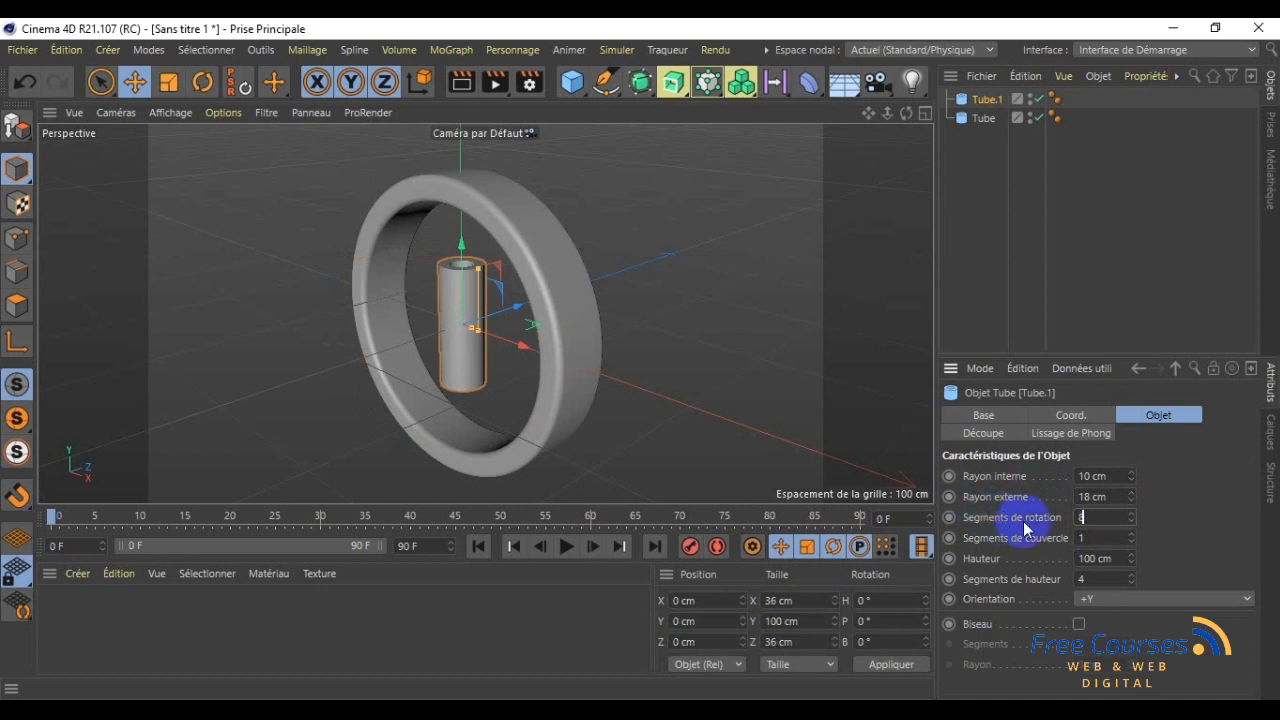
{"action": "left_click", "coordinate": [1110, 558]}
{"action": "type", "text": "10"}
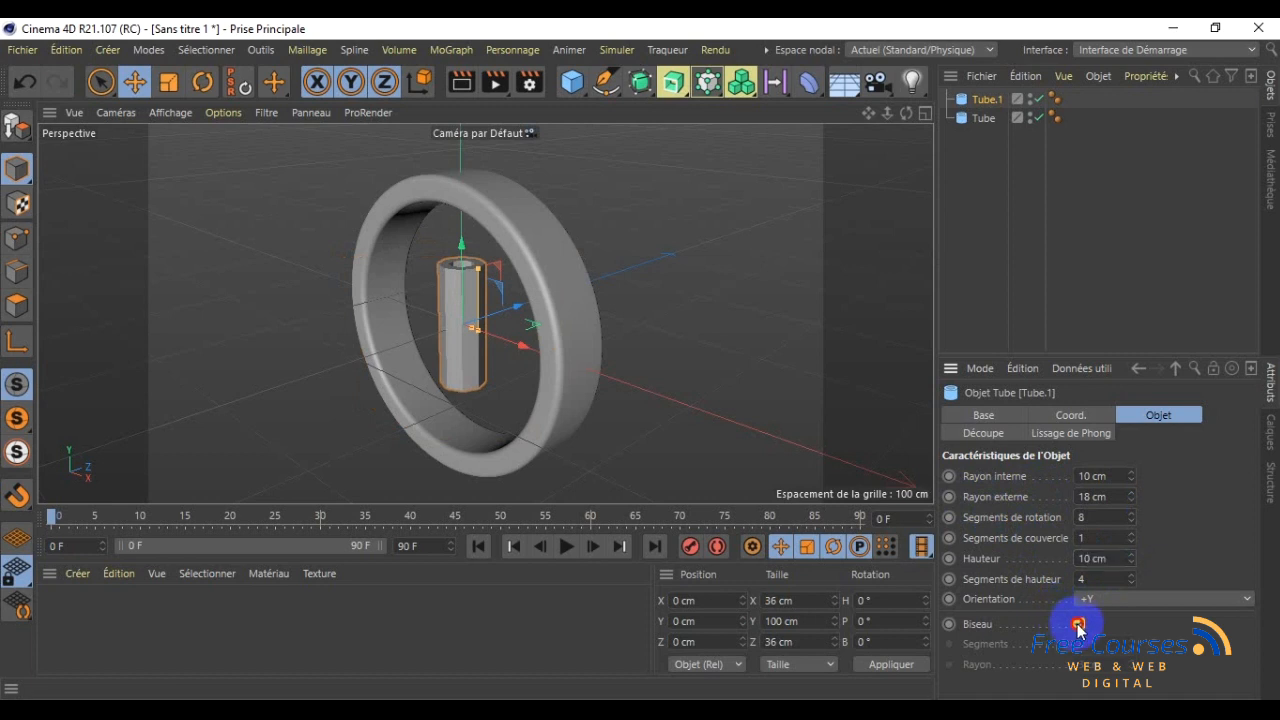
{"action": "left_click", "coordinate": [1078, 624]}
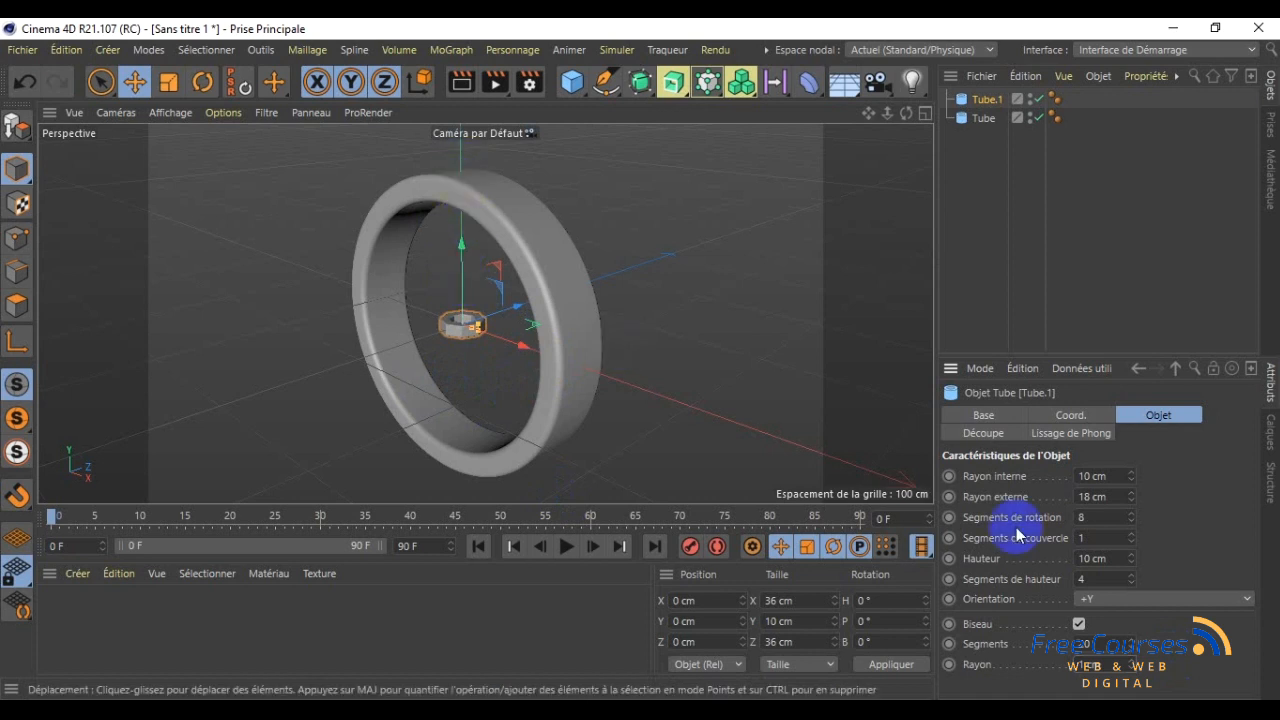
- Raise the small octagonal tube onto the top of the ring band by setting its P.Y position to 120 cm
{"action": "left_click", "coordinate": [1070, 415]}
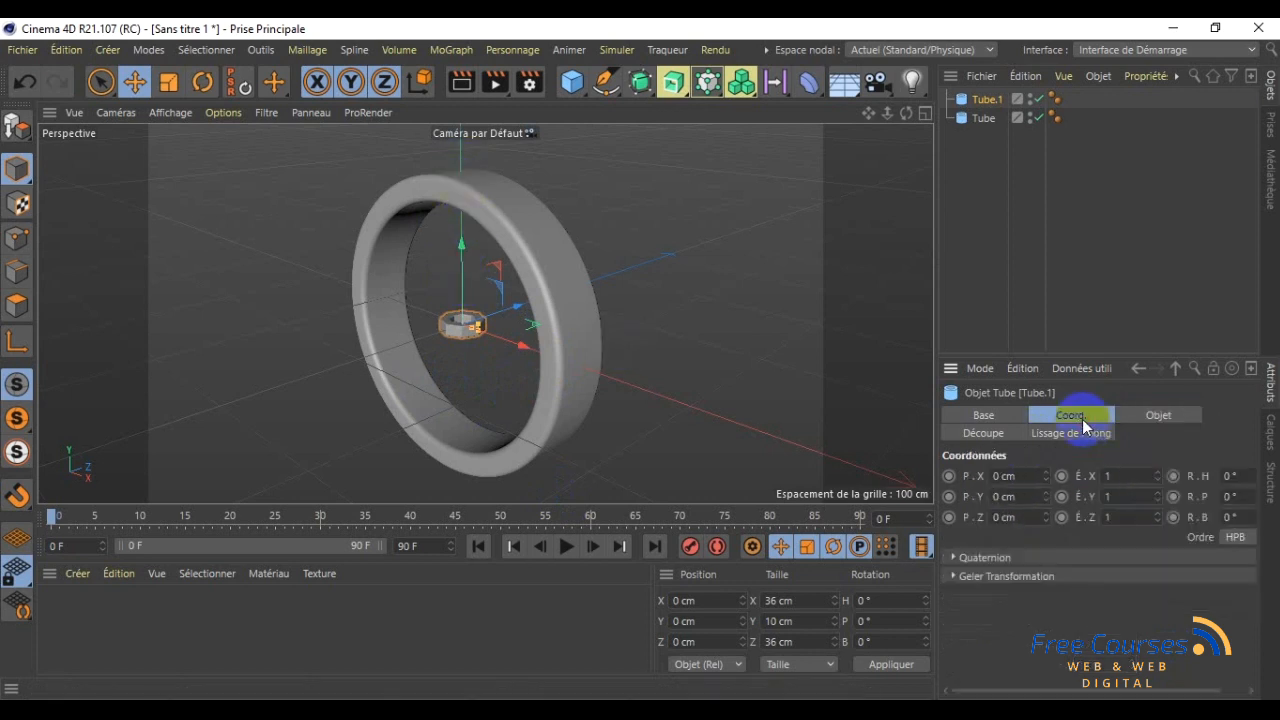
{"action": "left_click", "coordinate": [1011, 496]}
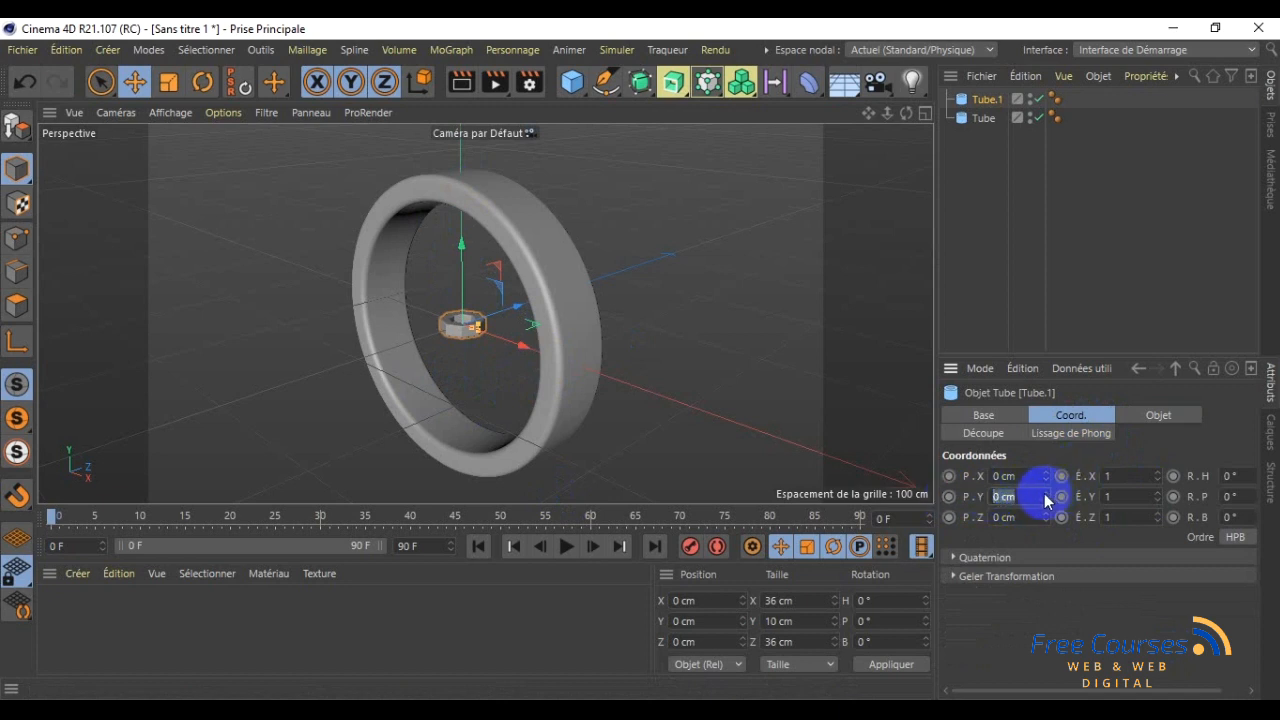
{"action": "left_click_drag", "start_coordinate": [1047, 502], "coordinate": [1048, 500]}
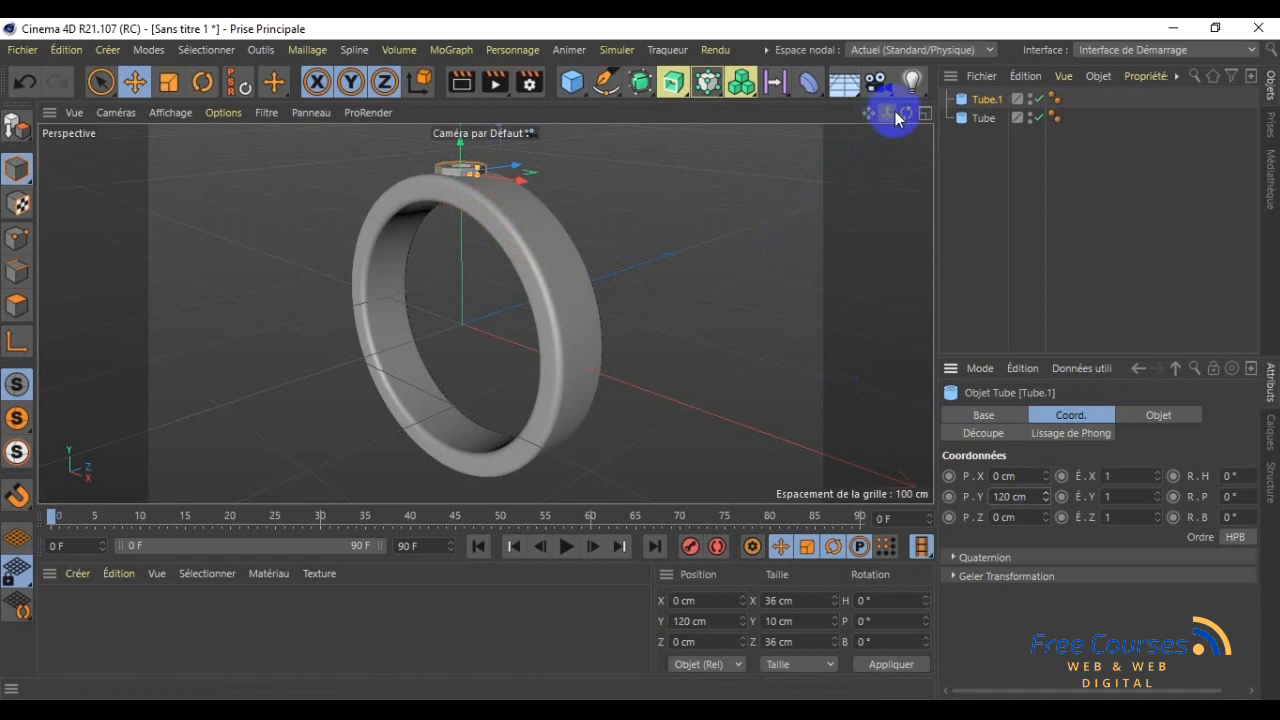
{"action": "left_click_drag", "start_coordinate": [641, 359], "coordinate": [641, 360]}
{"action": "left_click_drag", "start_coordinate": [906, 114], "coordinate": [641, 359]}
{"action": "left_click_drag", "start_coordinate": [906, 113], "coordinate": [641, 359]}
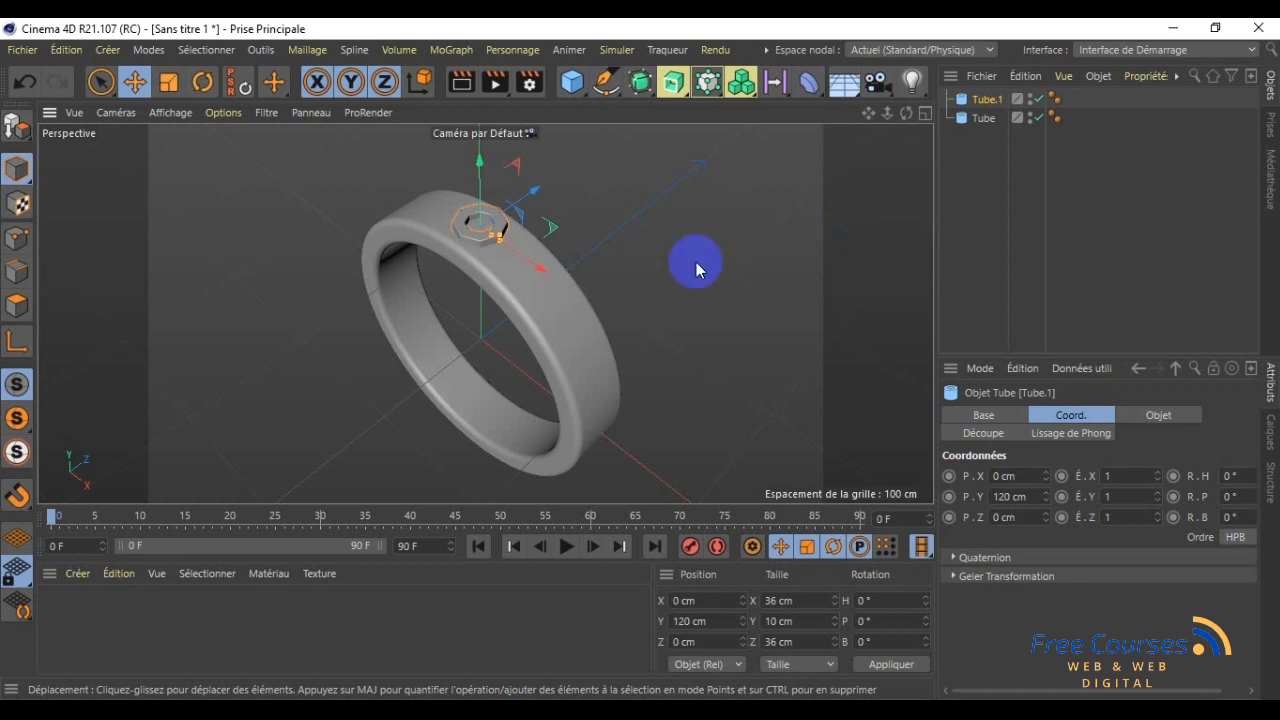
{"action": "scroll", "coordinate": [490, 228], "scroll_direction": "up", "scroll_amount": 5}
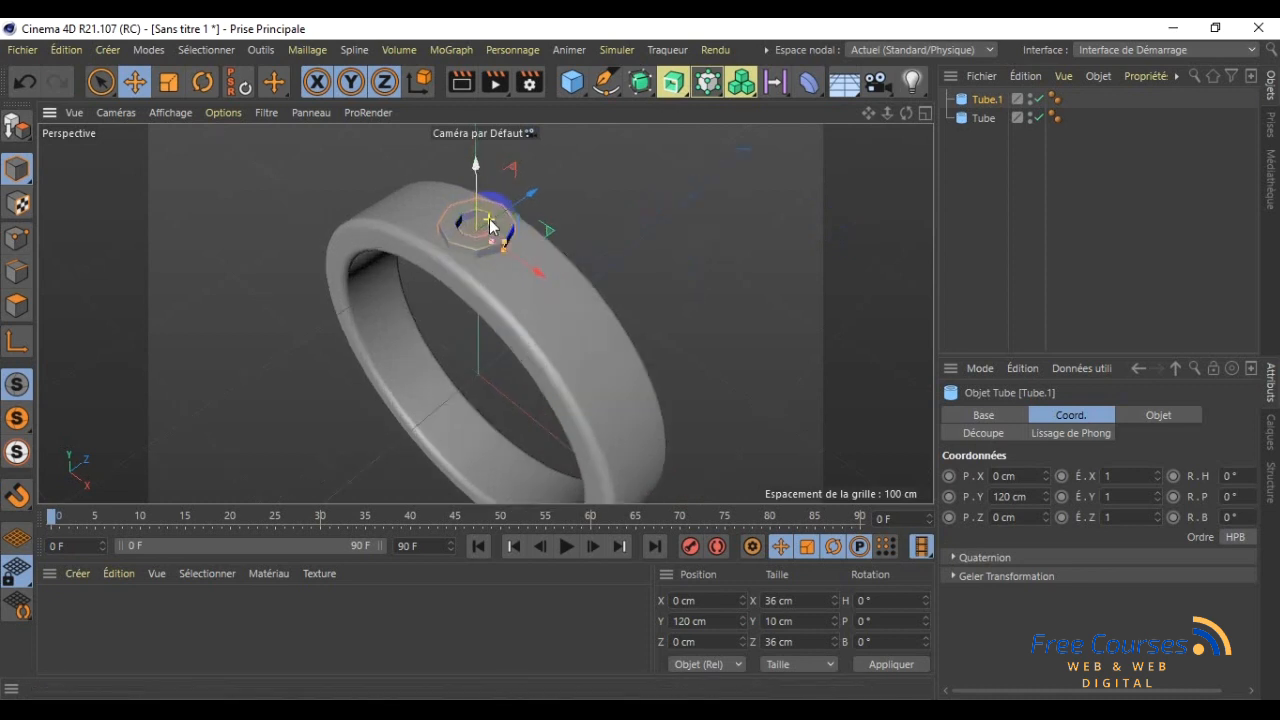
{"action": "scroll", "coordinate": [490, 236], "scroll_direction": "up", "scroll_amount": 3}
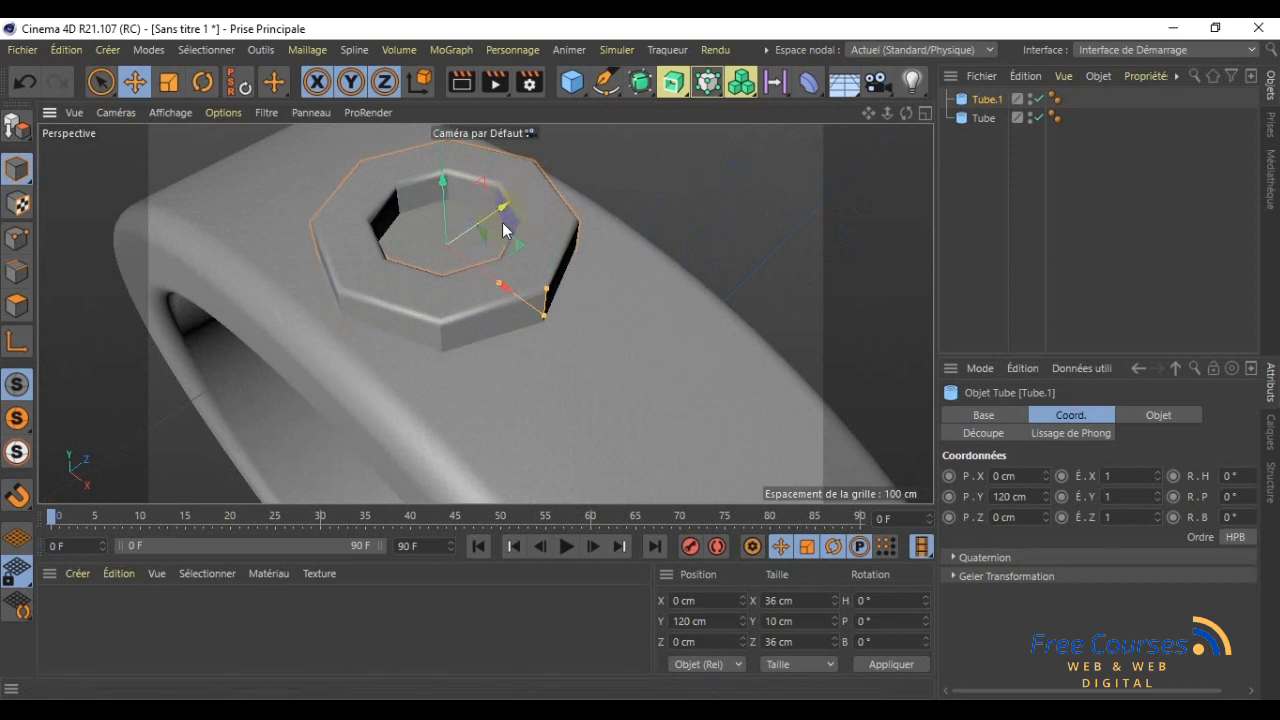
- Add a Platonic solid primitive (Solide Platonicien) to the ring scene
{"action": "left_click", "coordinate": [627, 222]}
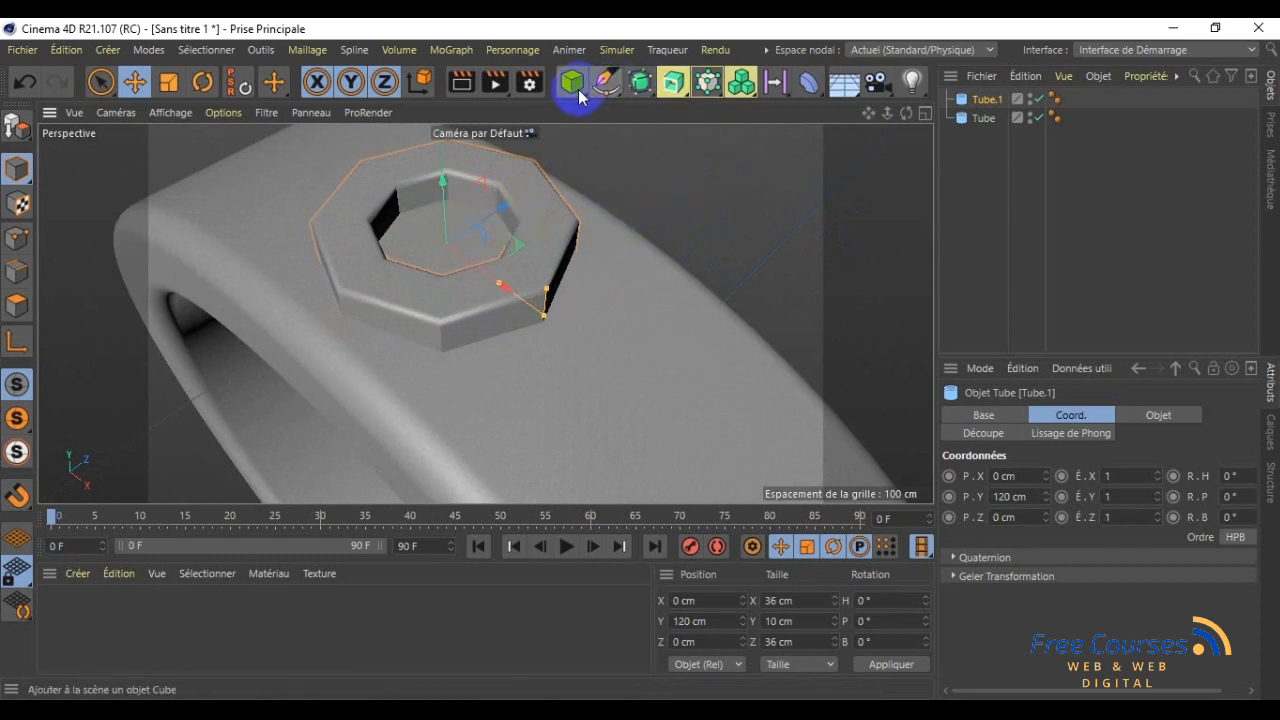
{"action": "mouse_move", "coordinate": [580, 96]}
{"action": "left_mouse_down"}
{"action": "mouse_move", "coordinate": [1077, 117]}
{"action": "mouse_move", "coordinate": [1120, 200]}
{"action": "mouse_move", "coordinate": [863, 143]}
{"action": "mouse_move", "coordinate": [686, 266]}
{"action": "mouse_move", "coordinate": [797, 226]}
{"action": "mouse_move", "coordinate": [577, 96]}
{"action": "left_mouse_up"}
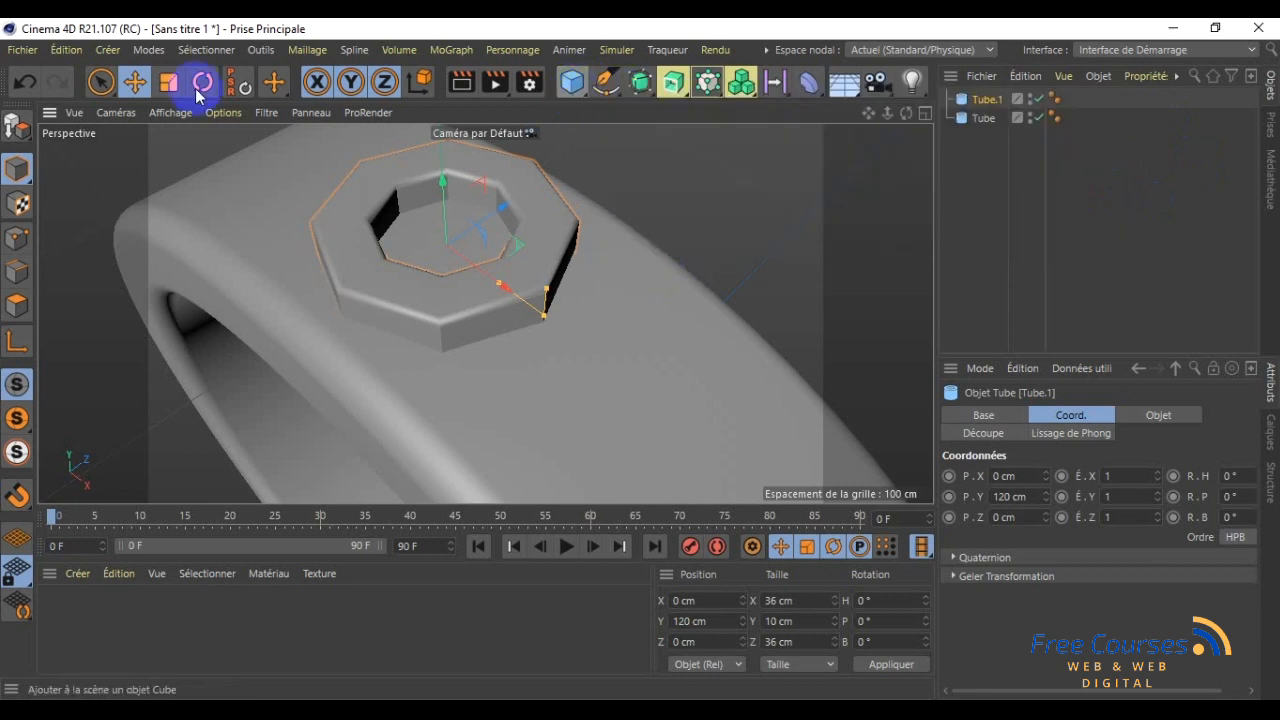
{"action": "left_click", "coordinate": [107, 50]}
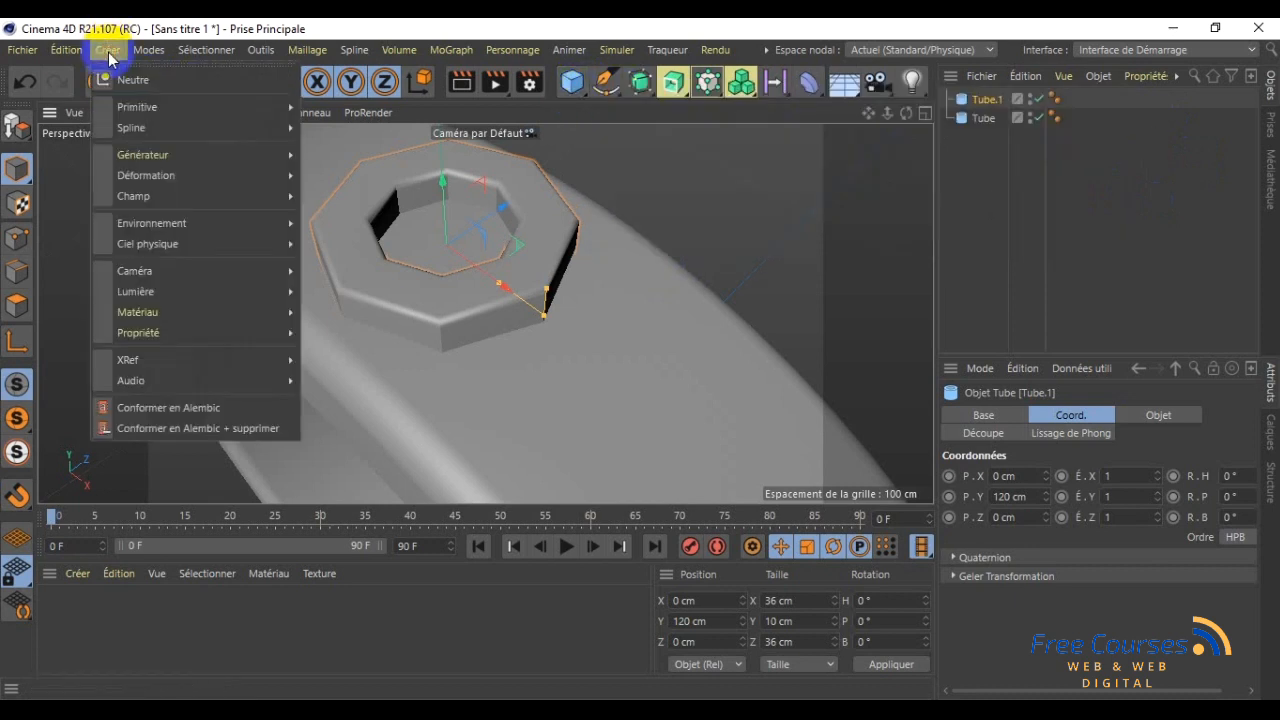
{"action": "mouse_move", "coordinate": [128, 107]}
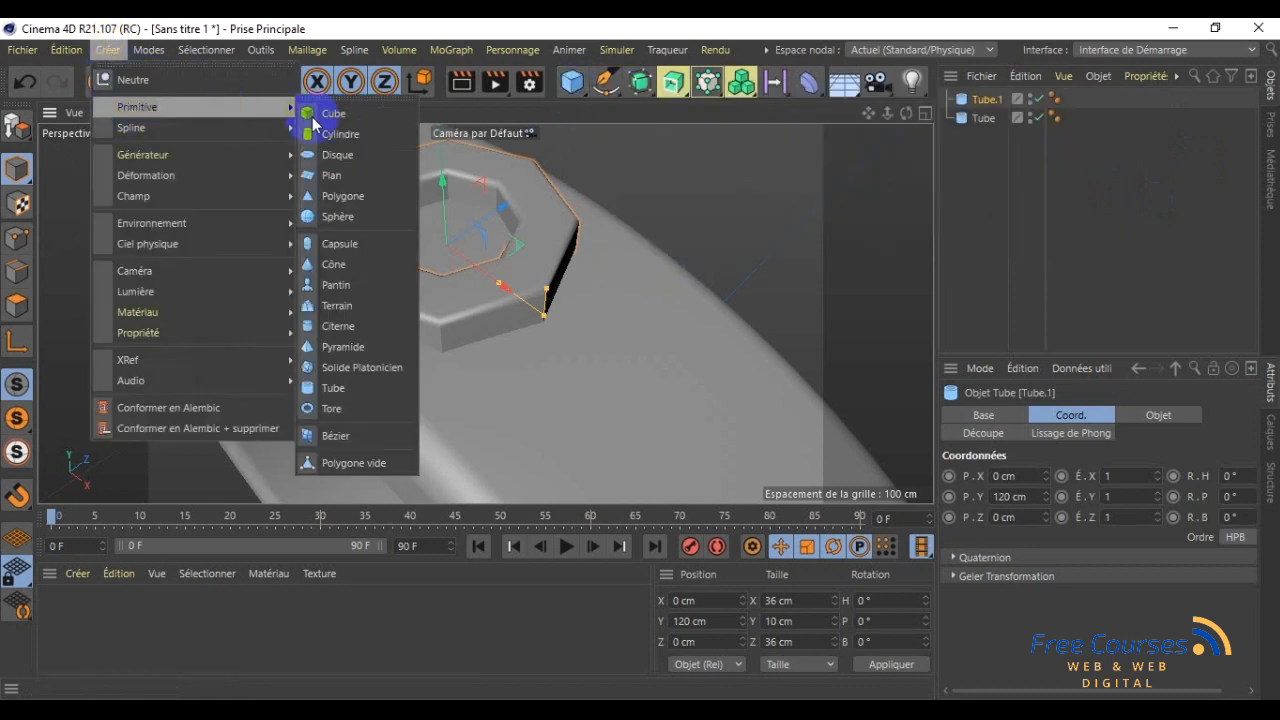
{"action": "left_click", "coordinate": [393, 370]}
{"action": "scroll", "coordinate": [494, 374], "scroll_direction": "down", "scroll_amount": 5}
{"action": "left_click_drag", "start_coordinate": [866, 113], "coordinate": [644, 362]}
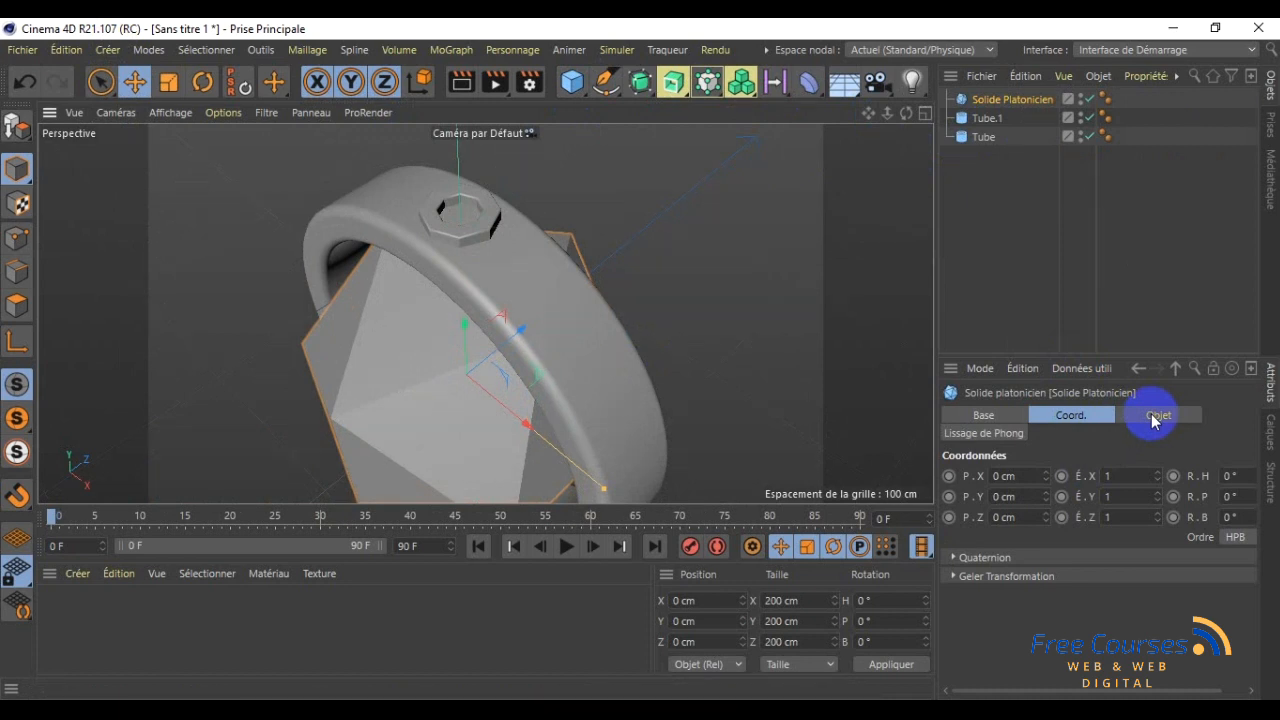
- Set the Platonic solid's radius to 10 cm
{"action": "left_click", "coordinate": [1153, 418]}
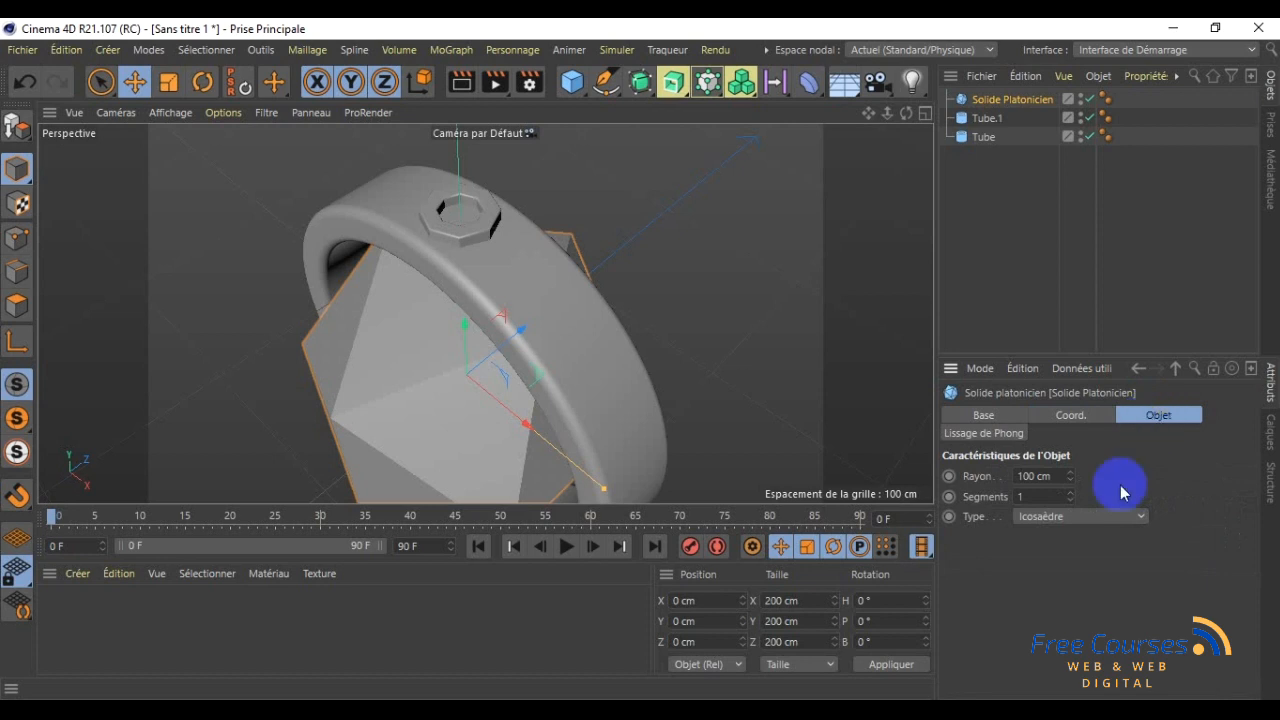
{"action": "left_click", "coordinate": [1056, 474]}
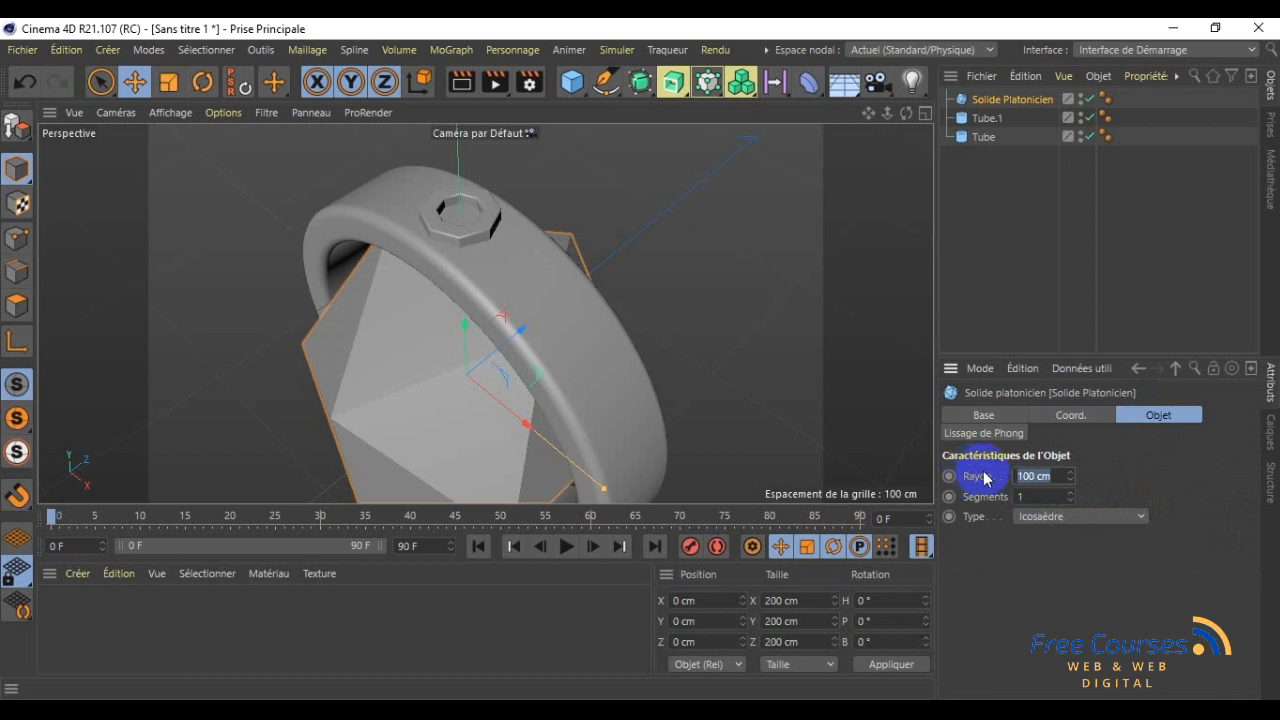
{"action": "type", "text": "10"}
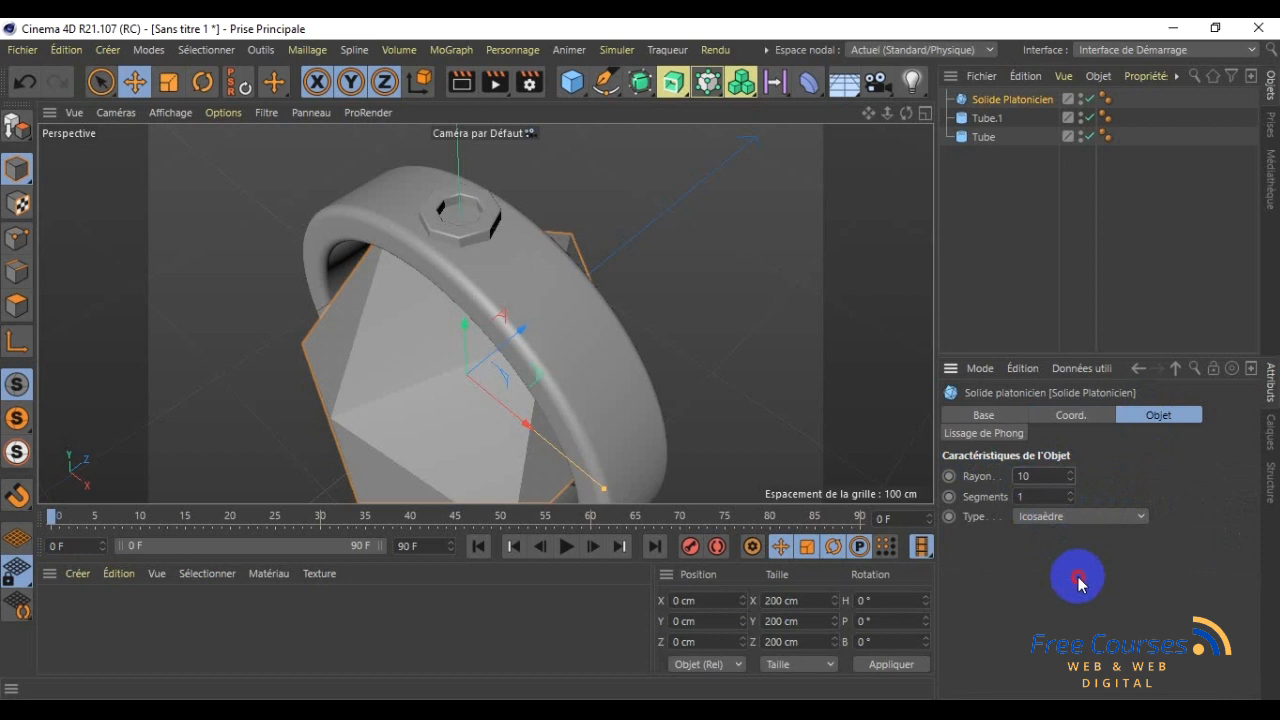
{"action": "key", "text": "Return"}
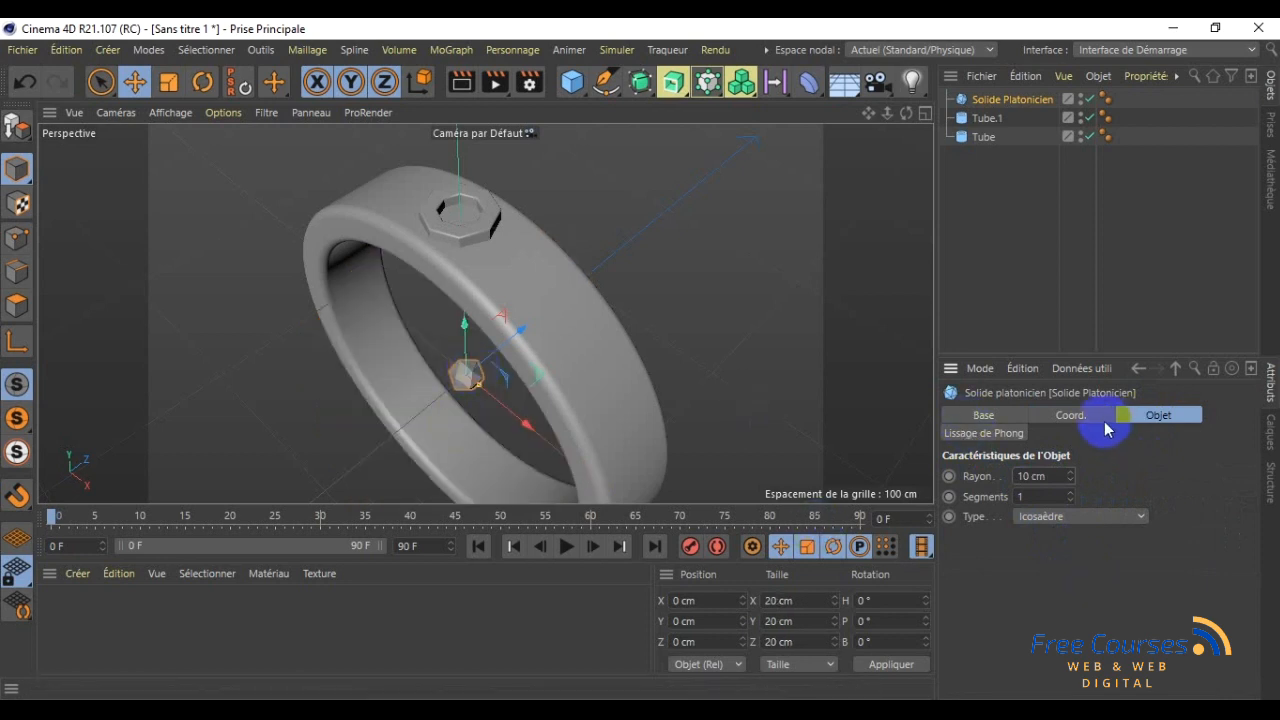
- Seat the Platonic solid in the octagonal setting on top of the ring by raising its P.Y position to 123 cm
{"action": "left_click", "coordinate": [1074, 417]}
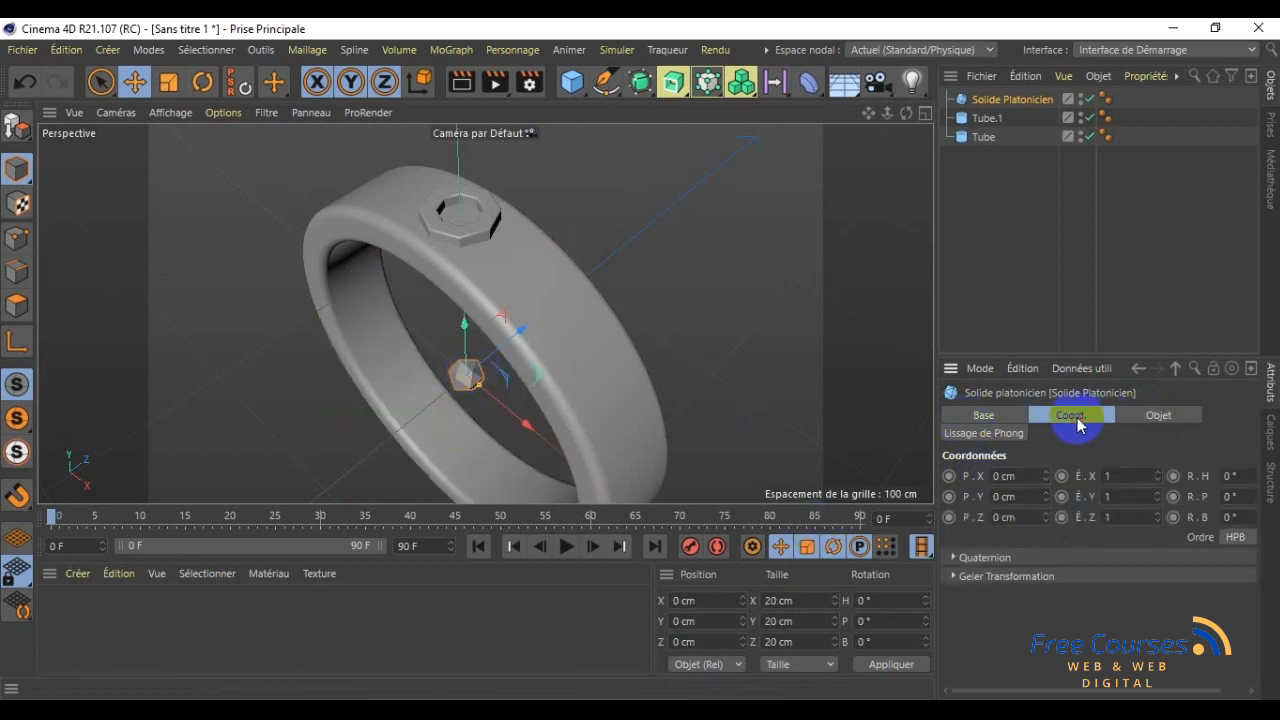
{"action": "left_click", "coordinate": [1145, 415]}
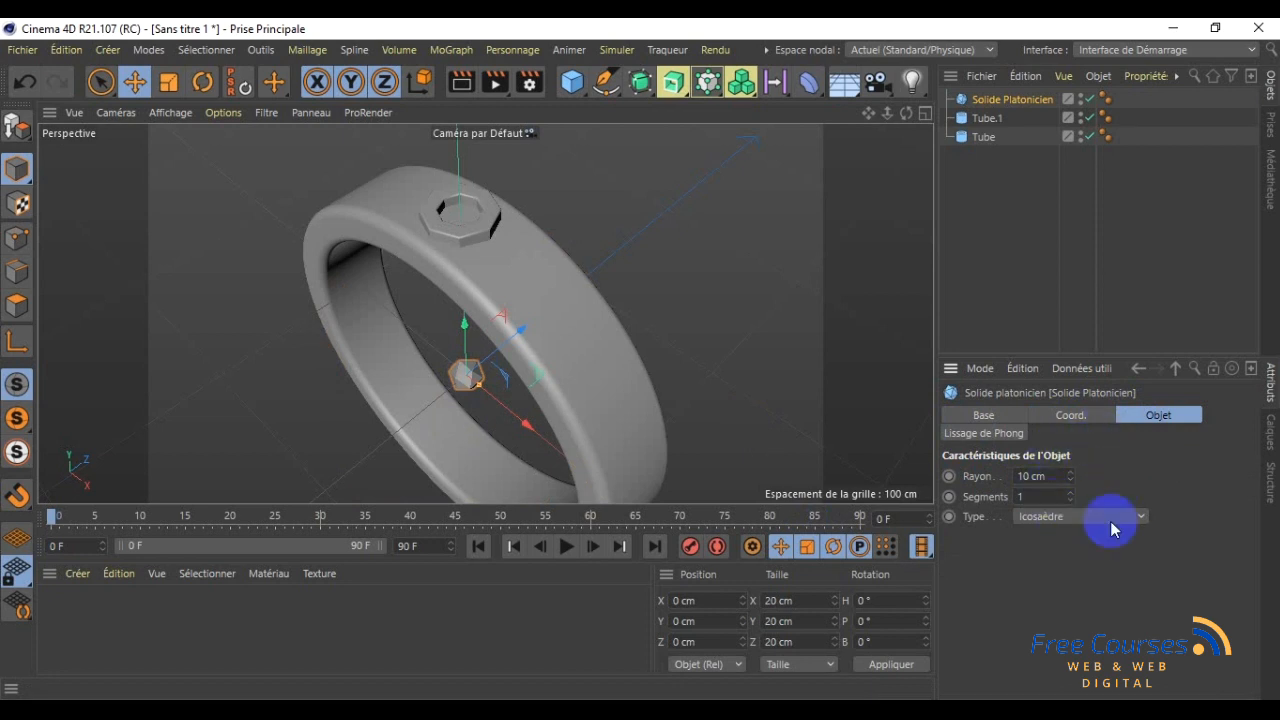
{"action": "left_click", "coordinate": [1057, 417]}
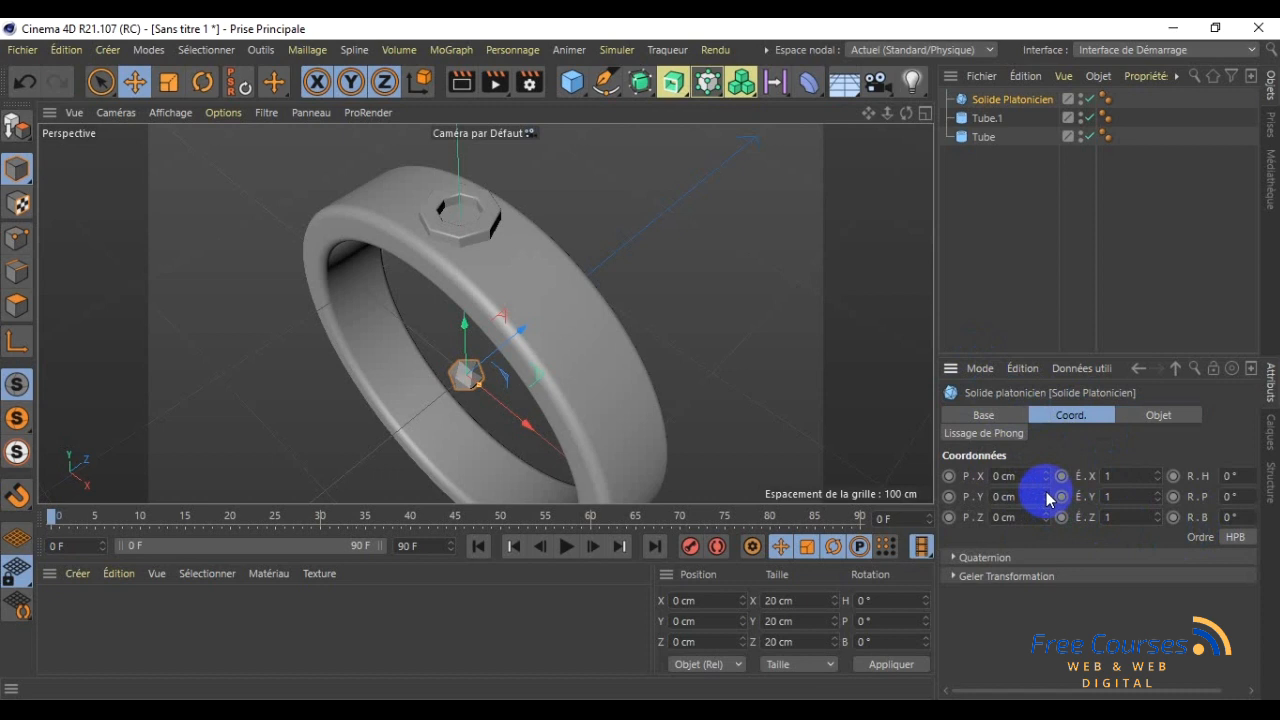
{"action": "left_click_drag", "start_coordinate": [1047, 497], "coordinate": [1047, 502]}
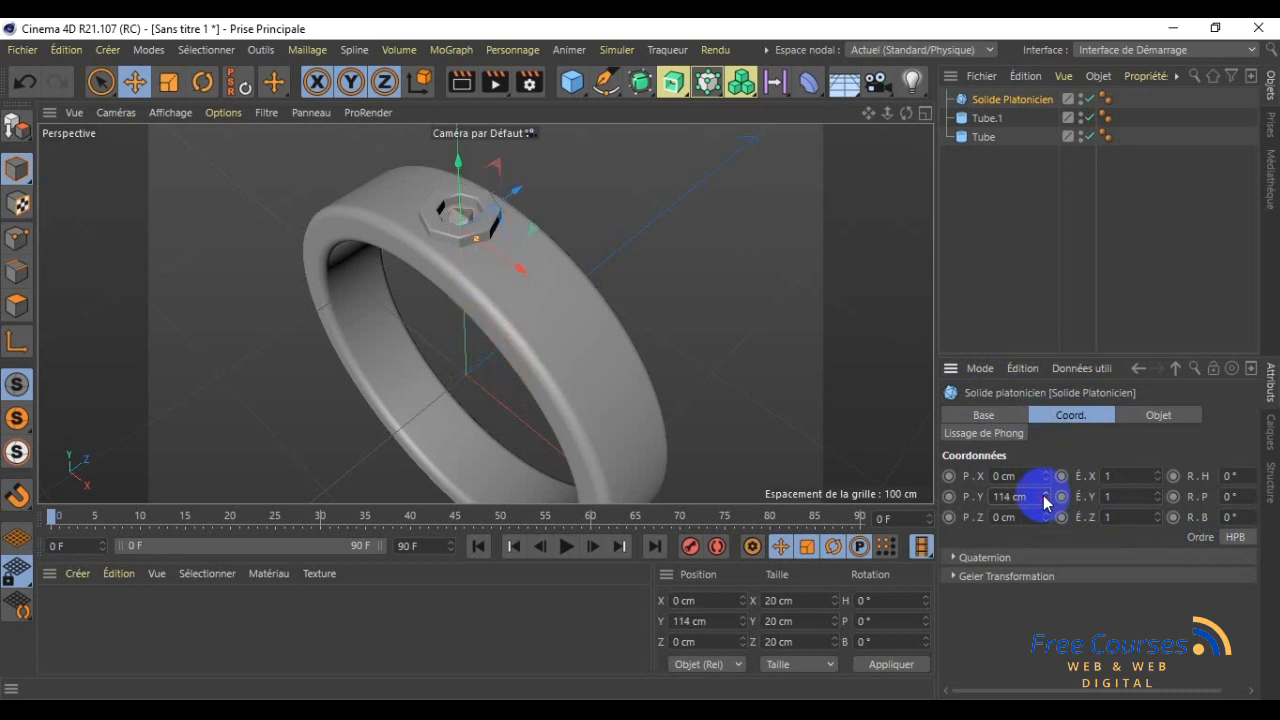
{"action": "left_click_drag", "start_coordinate": [1046, 500], "coordinate": [1047, 502]}
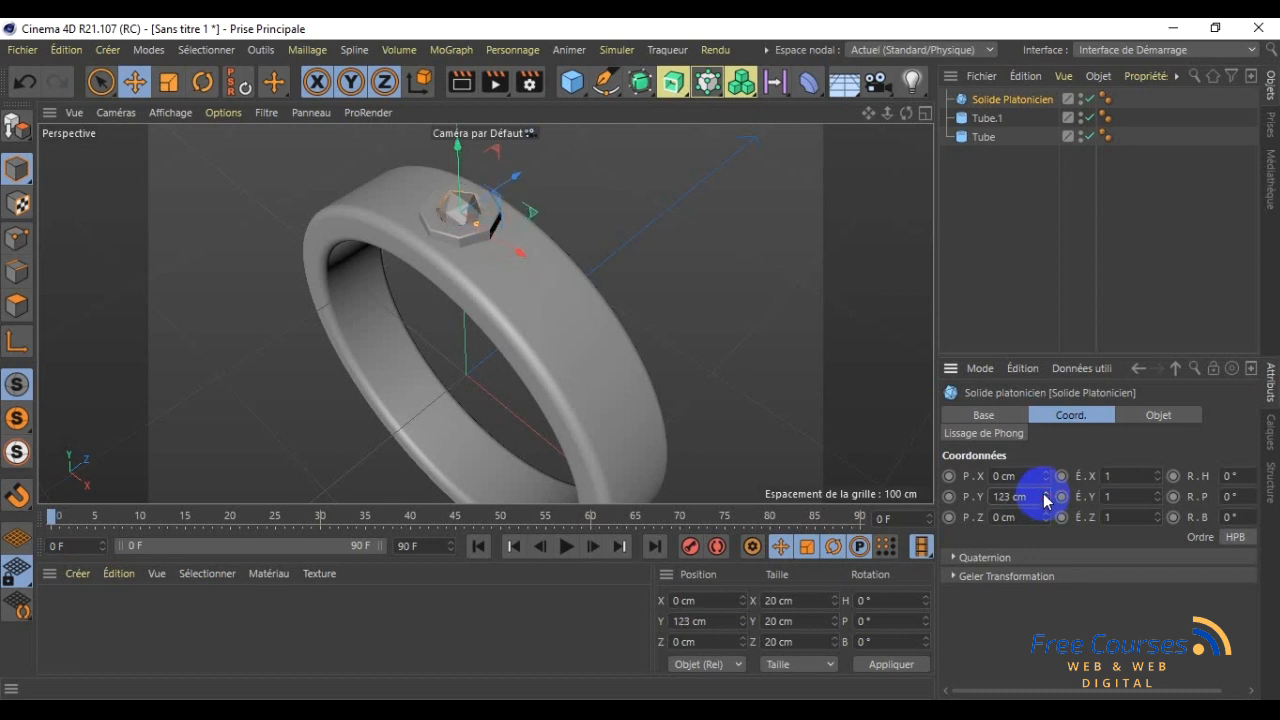
{"action": "scroll", "coordinate": [627, 328], "scroll_direction": "up", "scroll_amount": 3}
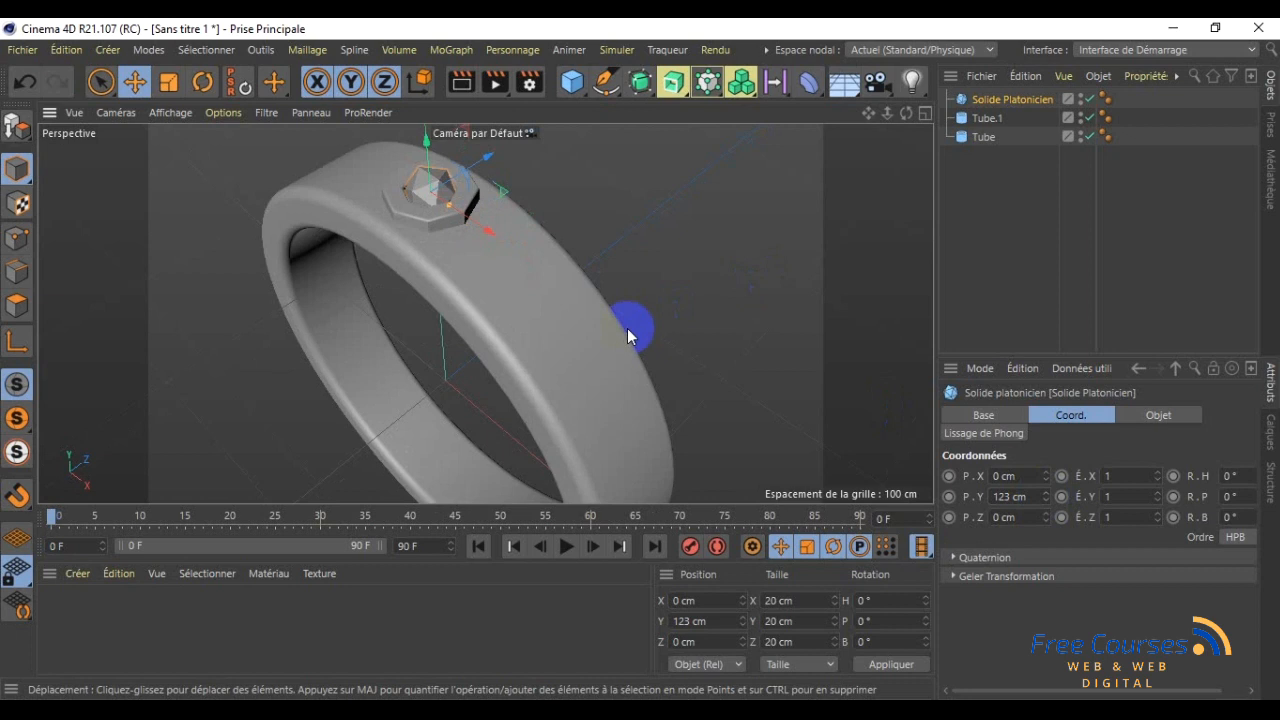
{"action": "scroll", "coordinate": [627, 328], "scroll_direction": "down", "scroll_amount": 1}
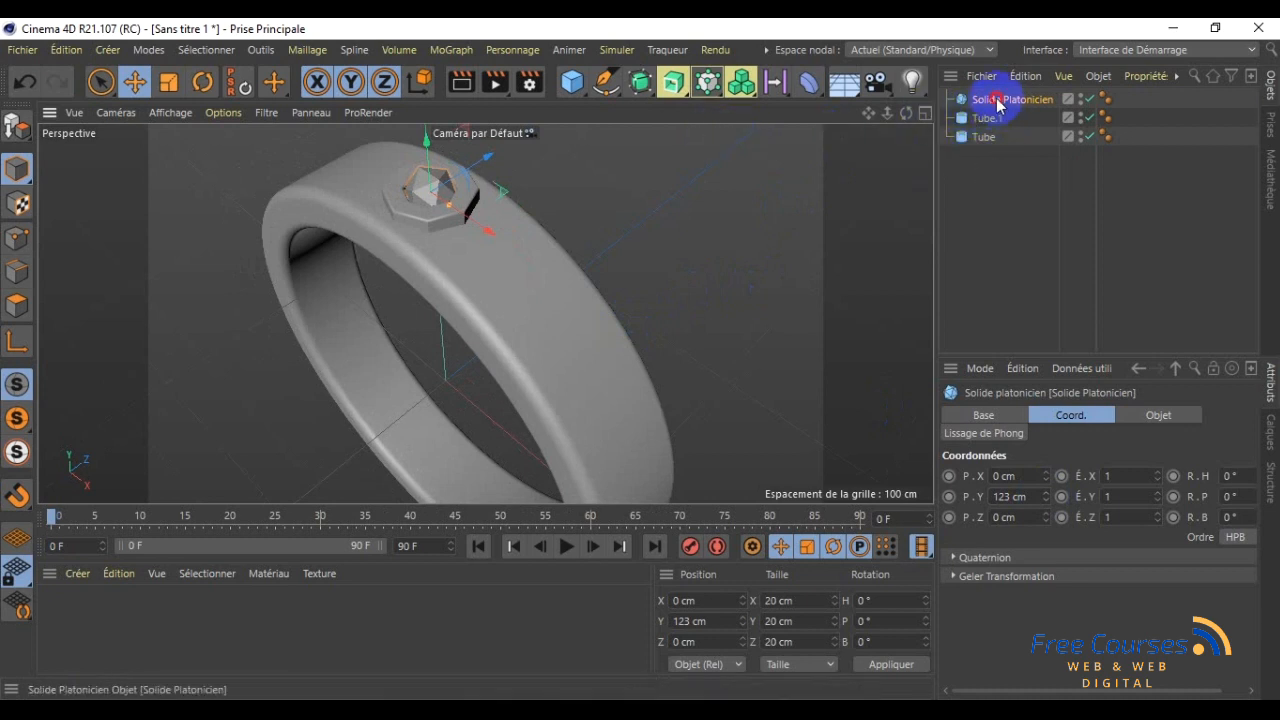
- Rename the Platonic solid object as "Solide 1"
{"action": "left_click", "coordinate": [1028, 104]}
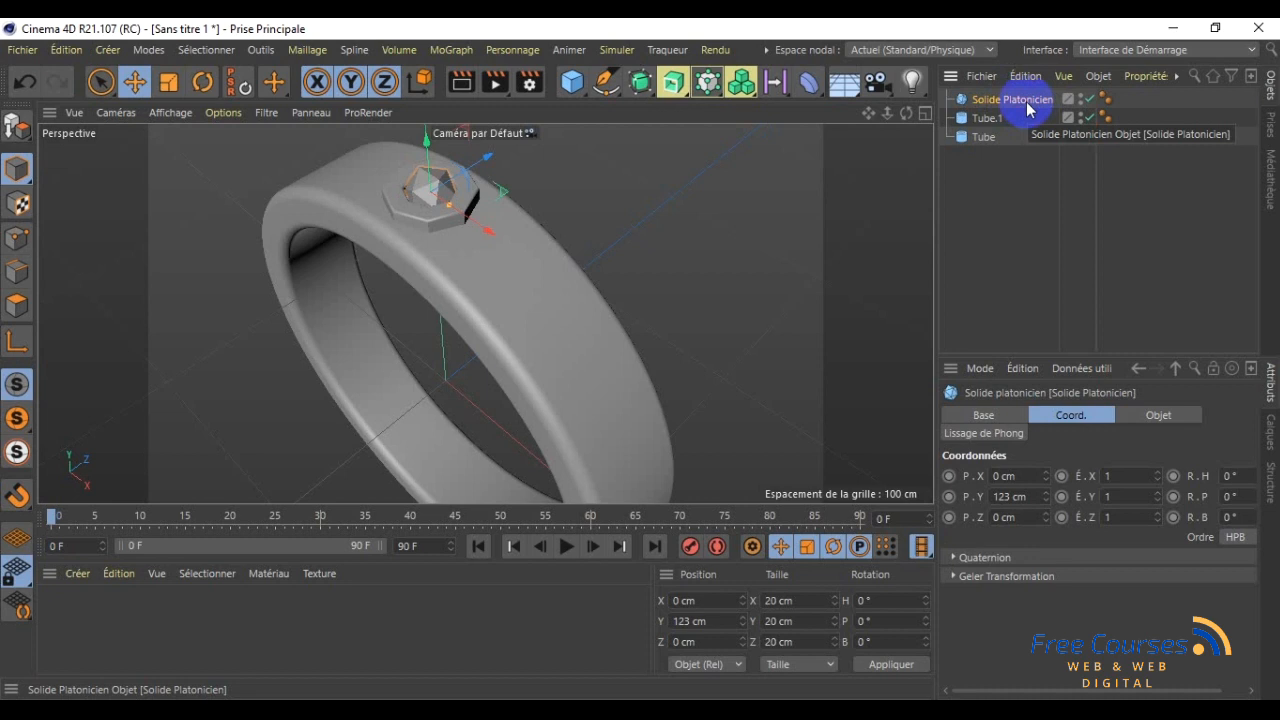
{"action": "double_click", "coordinate": [1028, 104]}
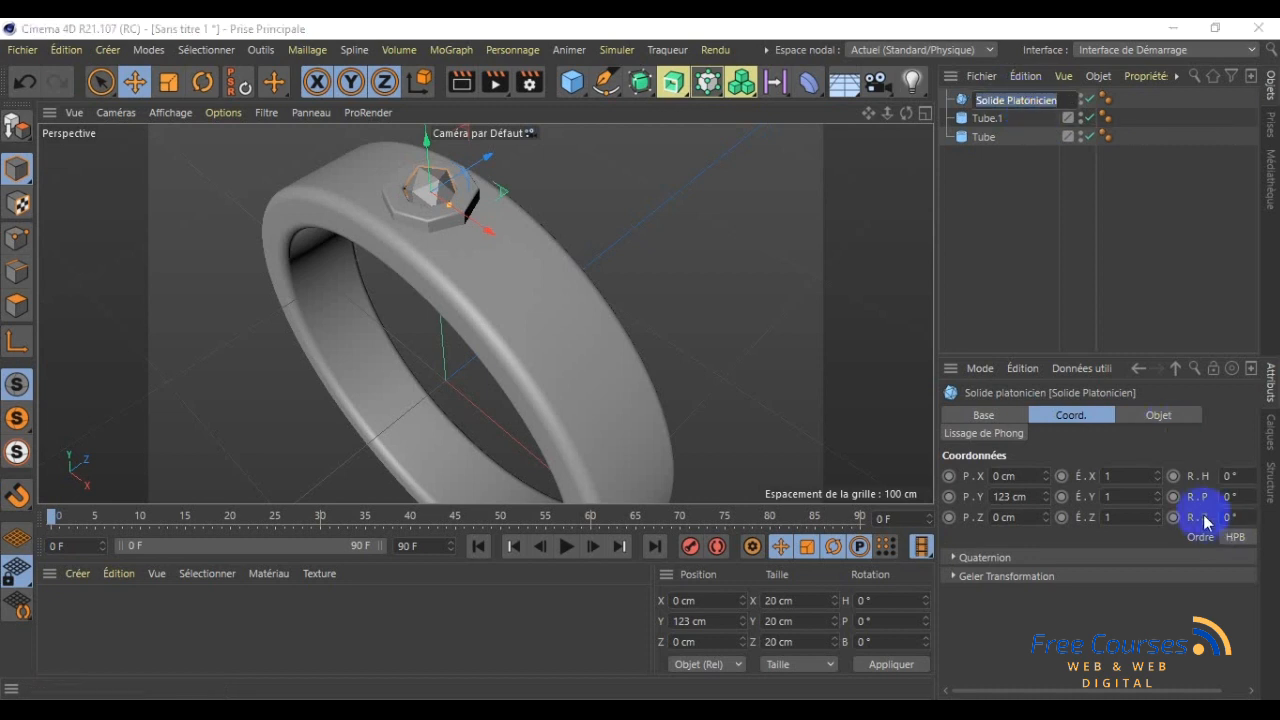
{"action": "key", "text": "BackSpace"}
{"action": "key", "text": "BackSpace"}
{"action": "key", "text": "BackSpace"}
{"action": "key", "text": "BackSpace"}
{"action": "key", "text": "BackSpace"}
{"action": "key", "text": "BackSpace"}
{"action": "key", "text": "BackSpace"}
{"action": "key", "text": "BackSpace"}
{"action": "key", "text": "BackSpace"}
{"action": "key", "text": "BackSpace"}
{"action": "key", "text": "BackSpace"}
{"action": "key", "text": "BackSpace"}
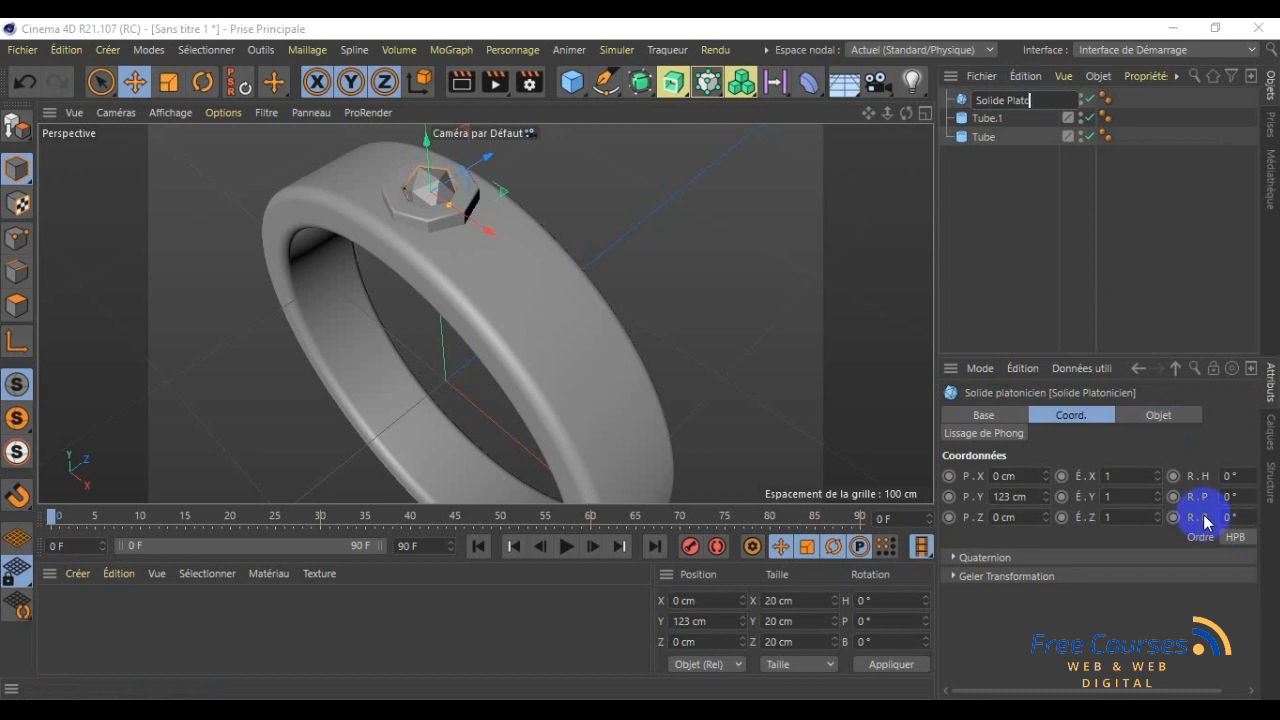
{"action": "type", "text": "1"}
{"action": "key", "text": "Return"}
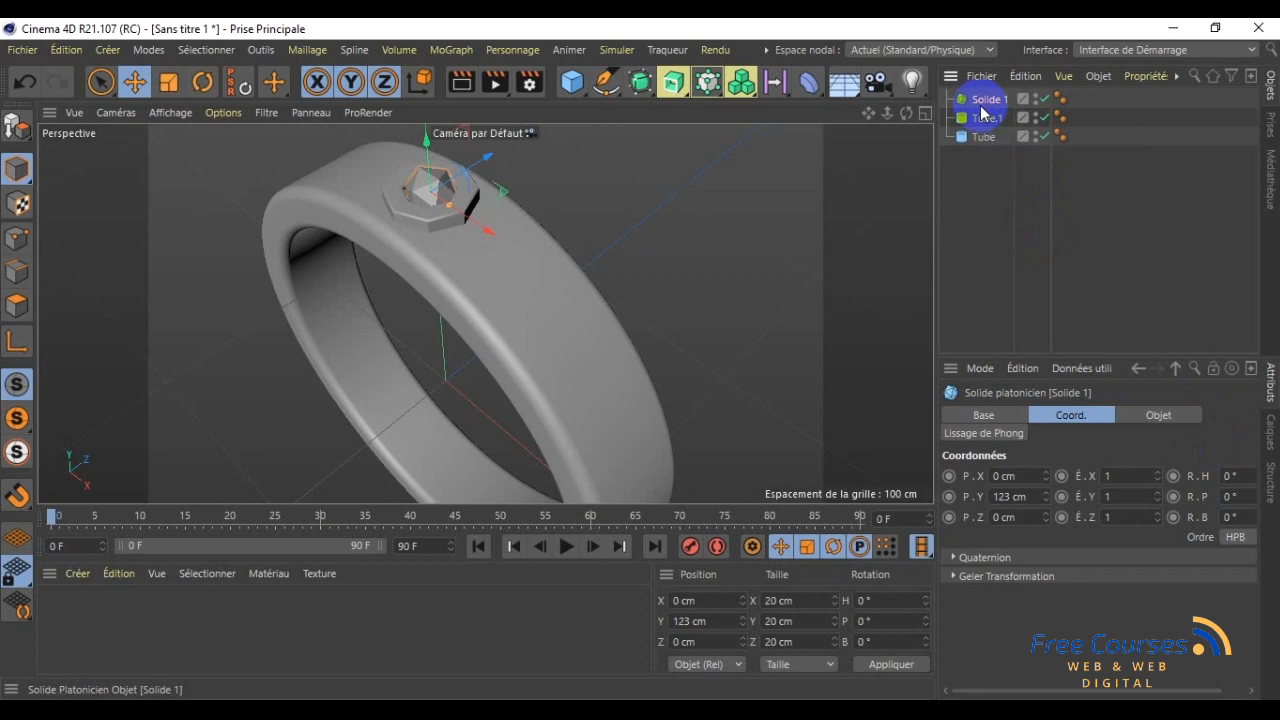
- Paste a copy of the Platonic solid Solide 1 and rename the copy as "Solide 2"
{"action": "key", "text": "ctrl+v"}
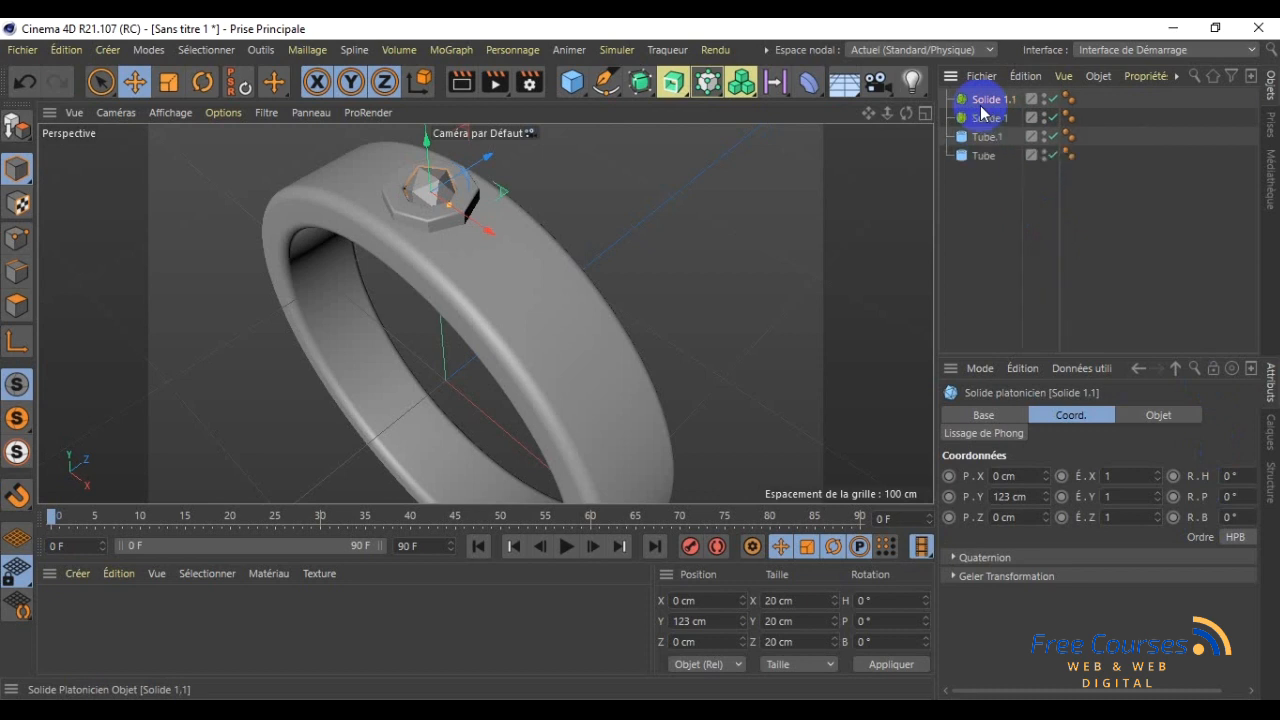
{"action": "left_click", "coordinate": [1006, 101]}
{"action": "double_click", "coordinate": [1012, 100]}
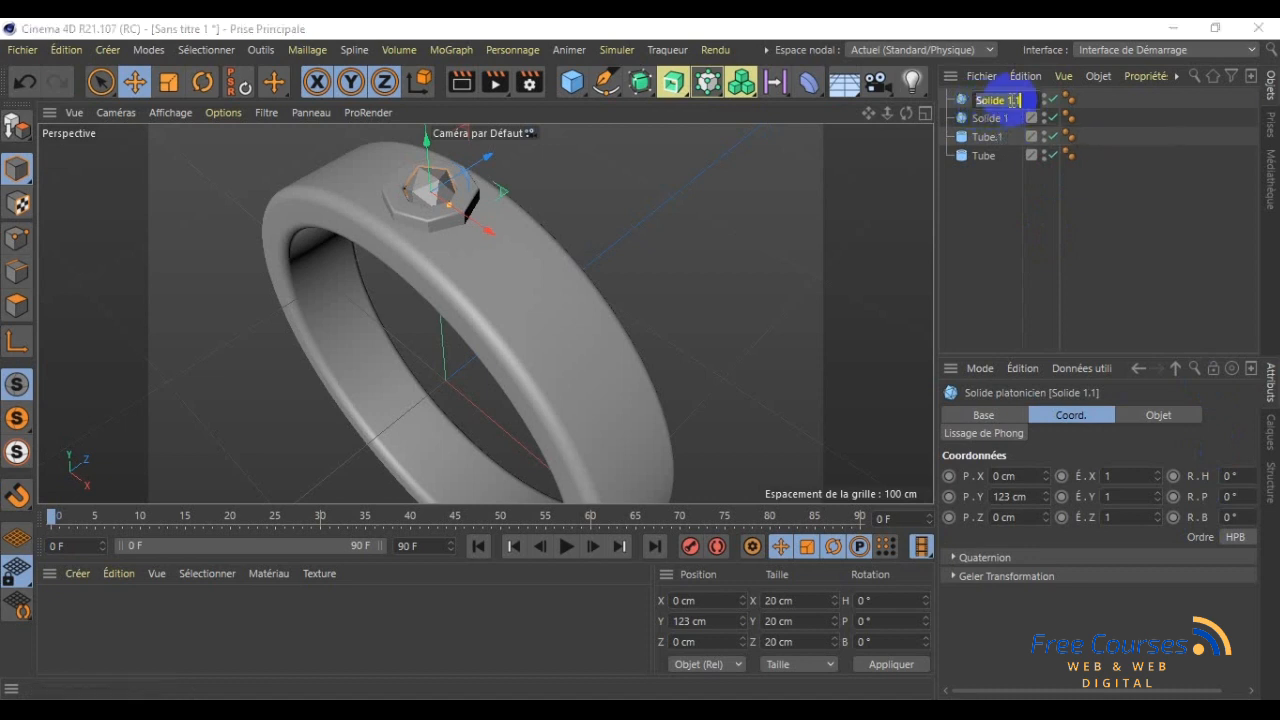
{"action": "left_click", "coordinate": [1022, 100]}
{"action": "key", "text": "BackSpace"}
{"action": "key", "text": "BackSpace"}
{"action": "key", "text": "BackSpace"}
{"action": "key", "text": "BackSpace"}
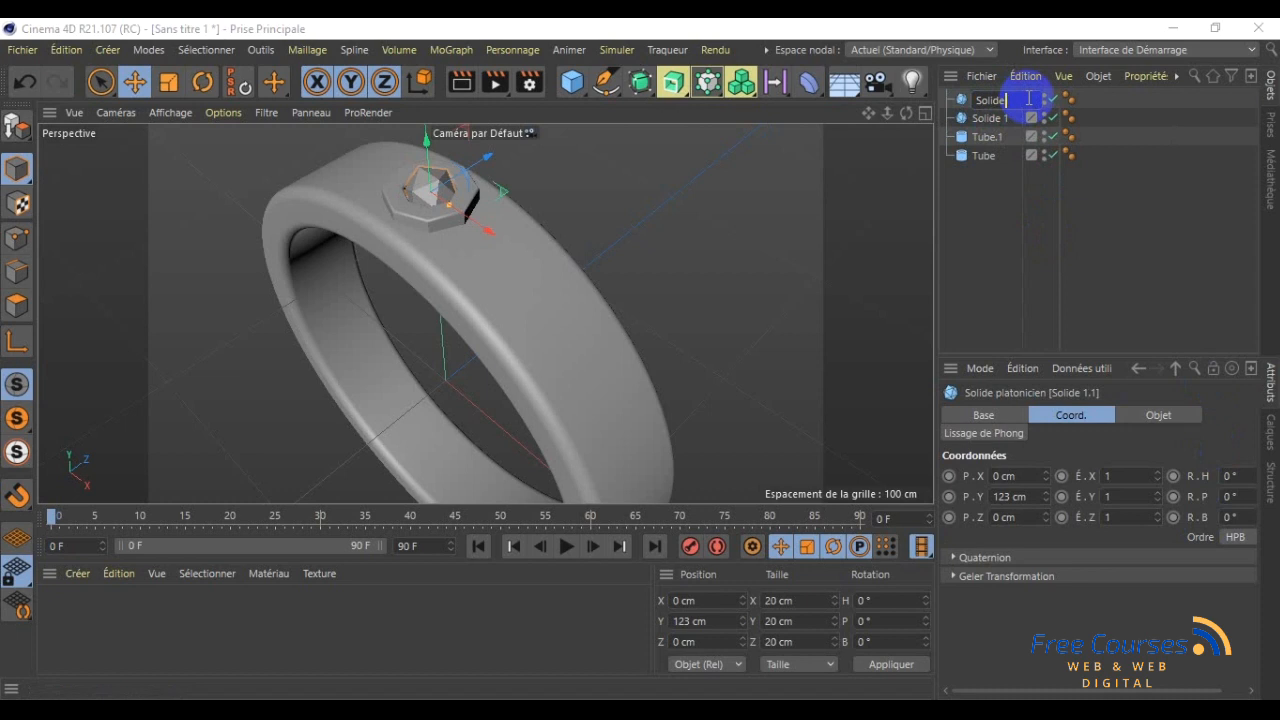
{"action": "type", "text": "2"}
{"action": "key", "text": "Return"}
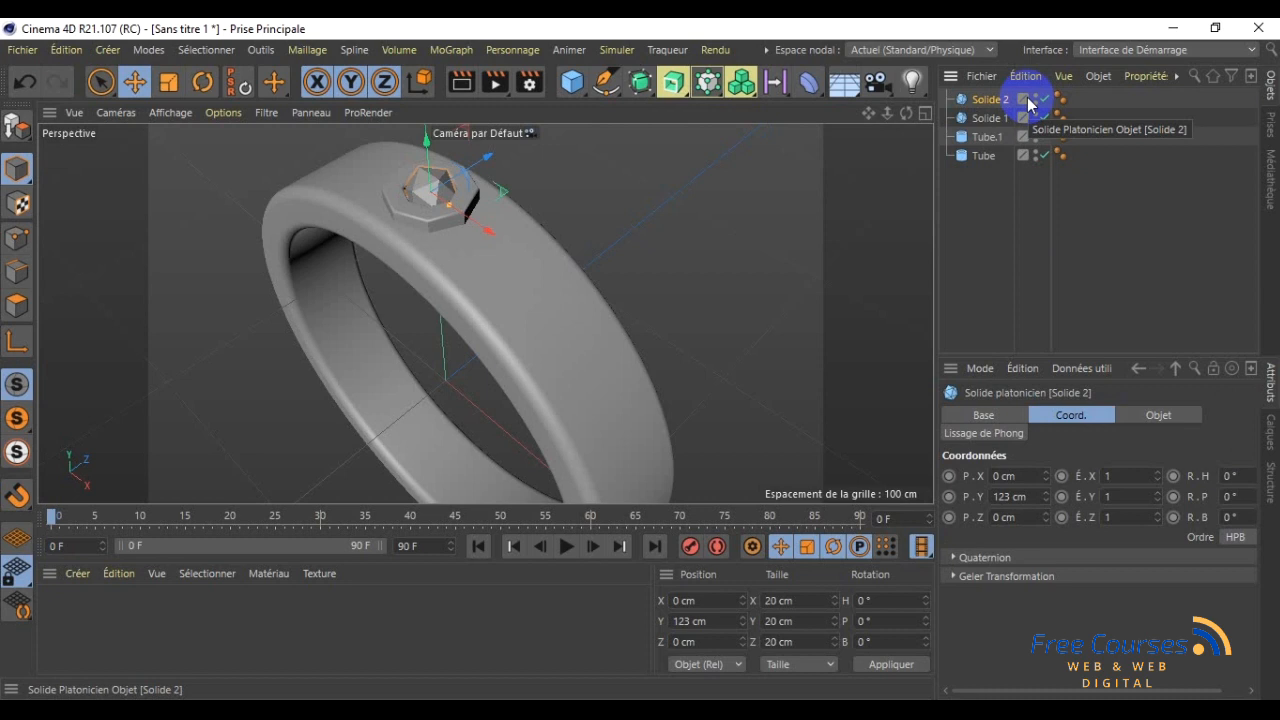
- Paste another copy of the Platonic solid and rename it as "Solide 3"
{"action": "key", "text": "ctrl+v"}
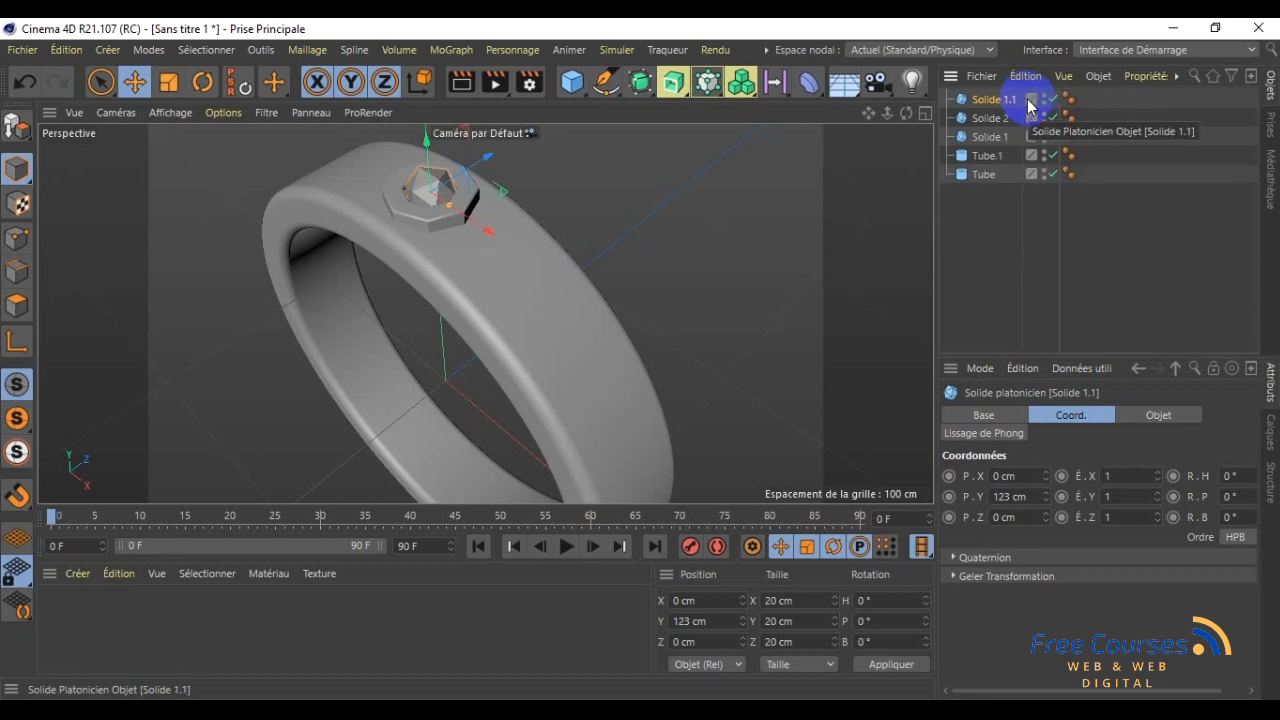
{"action": "double_click", "coordinate": [1012, 100]}
{"action": "key", "text": "BackSpace"}
{"action": "key", "text": "BackSpace"}
{"action": "key", "text": "BackSpace"}
{"action": "key", "text": "BackSpace"}
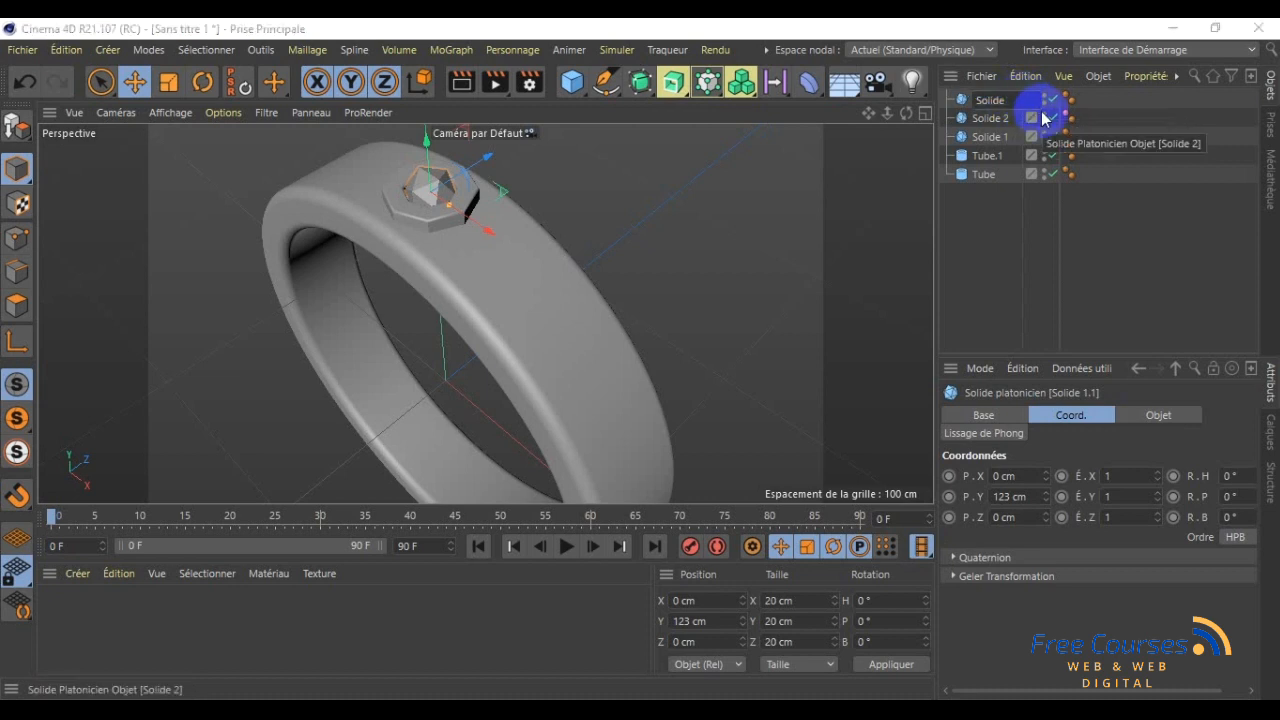
{"action": "type", "text": "3"}
{"action": "key", "text": "Return"}
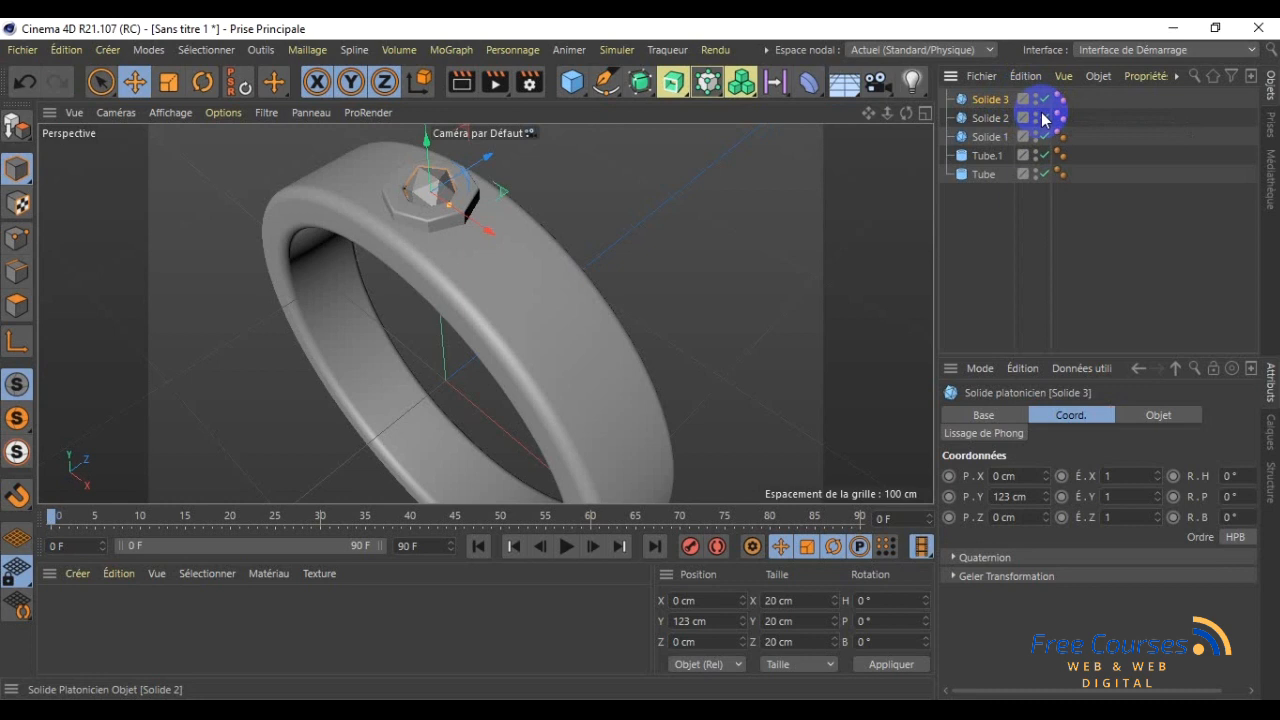
- Paste one more copy of the Platonic solid and rename it as "Solide 4"
{"action": "key", "text": "ctrl+v"}
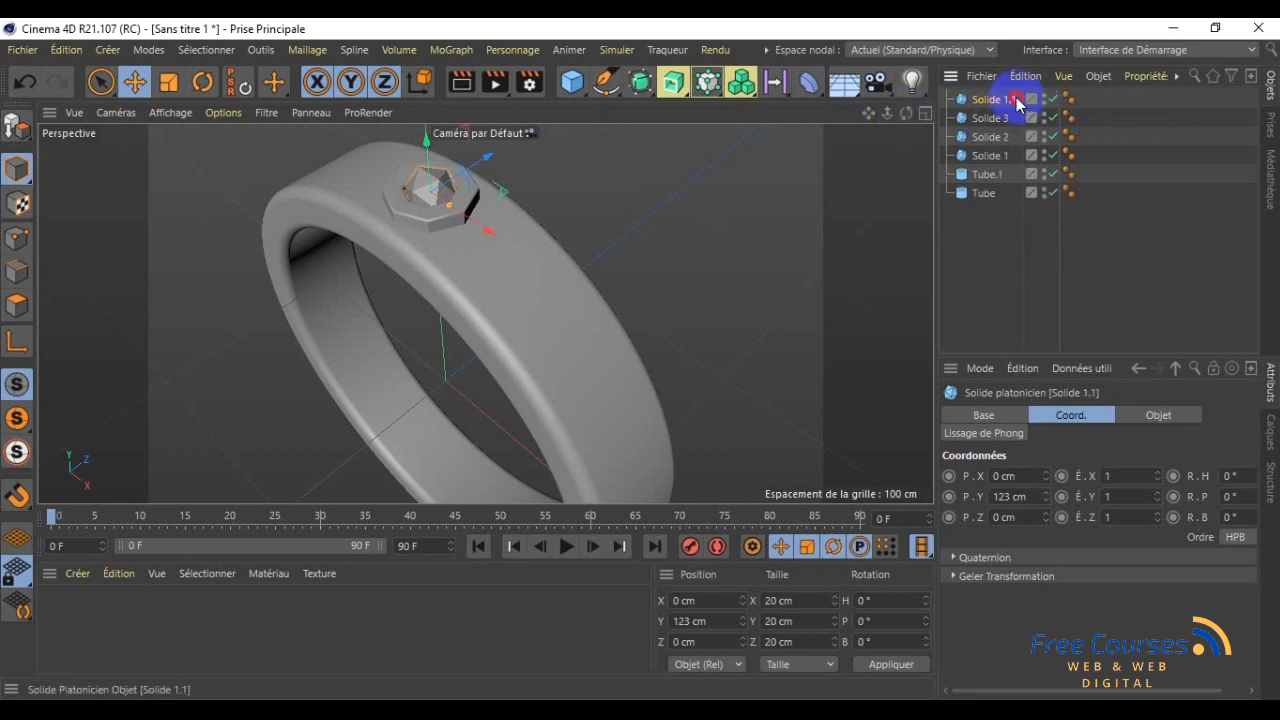
{"action": "double_click", "coordinate": [1018, 101]}
{"action": "left_click", "coordinate": [1028, 102]}
{"action": "key", "text": "BackSpace"}
{"action": "key", "text": "BackSpace"}
{"action": "key", "text": "BackSpace"}
{"action": "type", "text": "4"}
{"action": "key", "text": "Return"}
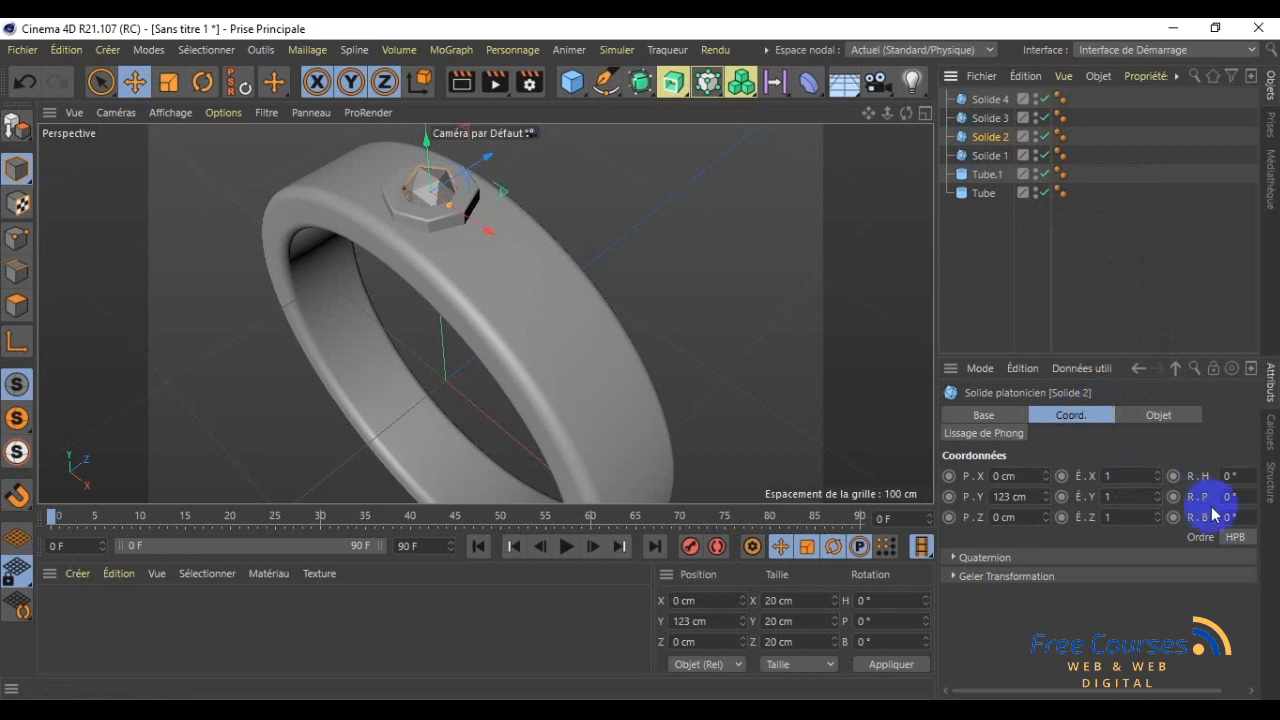
- Rotate Solide 2 by setting its R.H heading angle to 45°
{"action": "left_click_drag", "start_coordinate": [1243, 478], "coordinate": [1214, 473]}
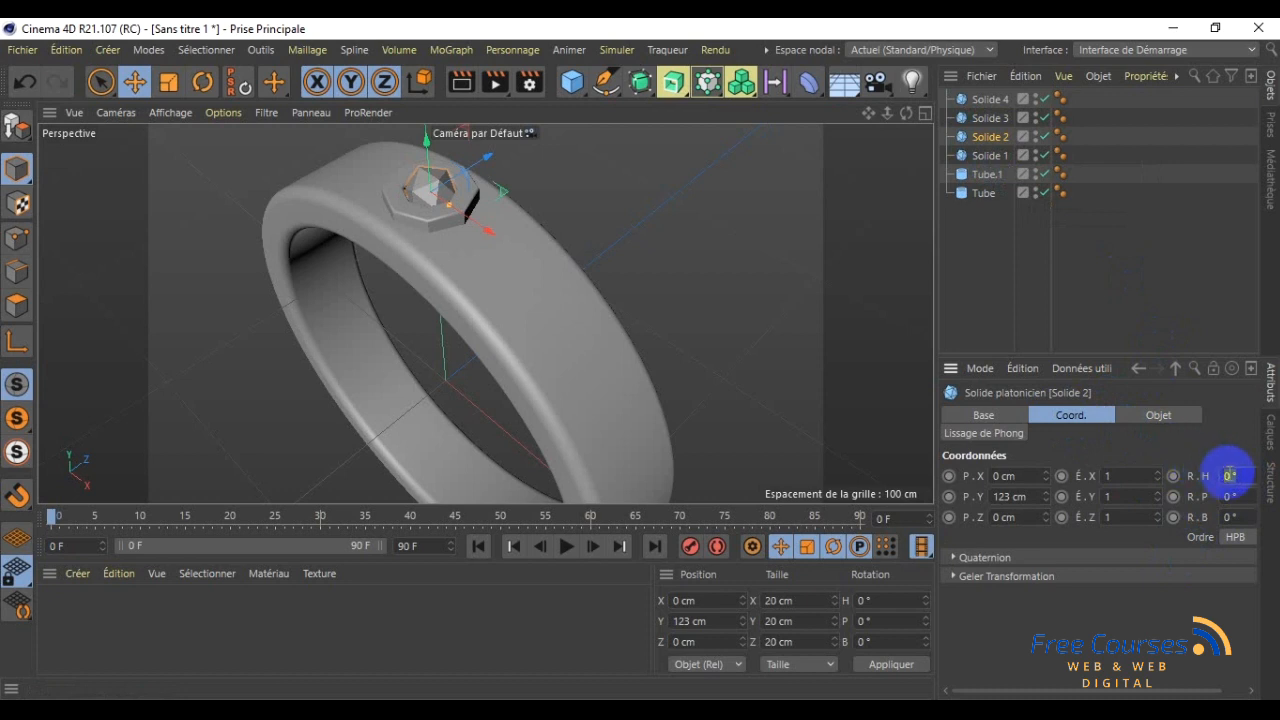
{"action": "type", "text": "45"}
{"action": "key", "text": "Return"}
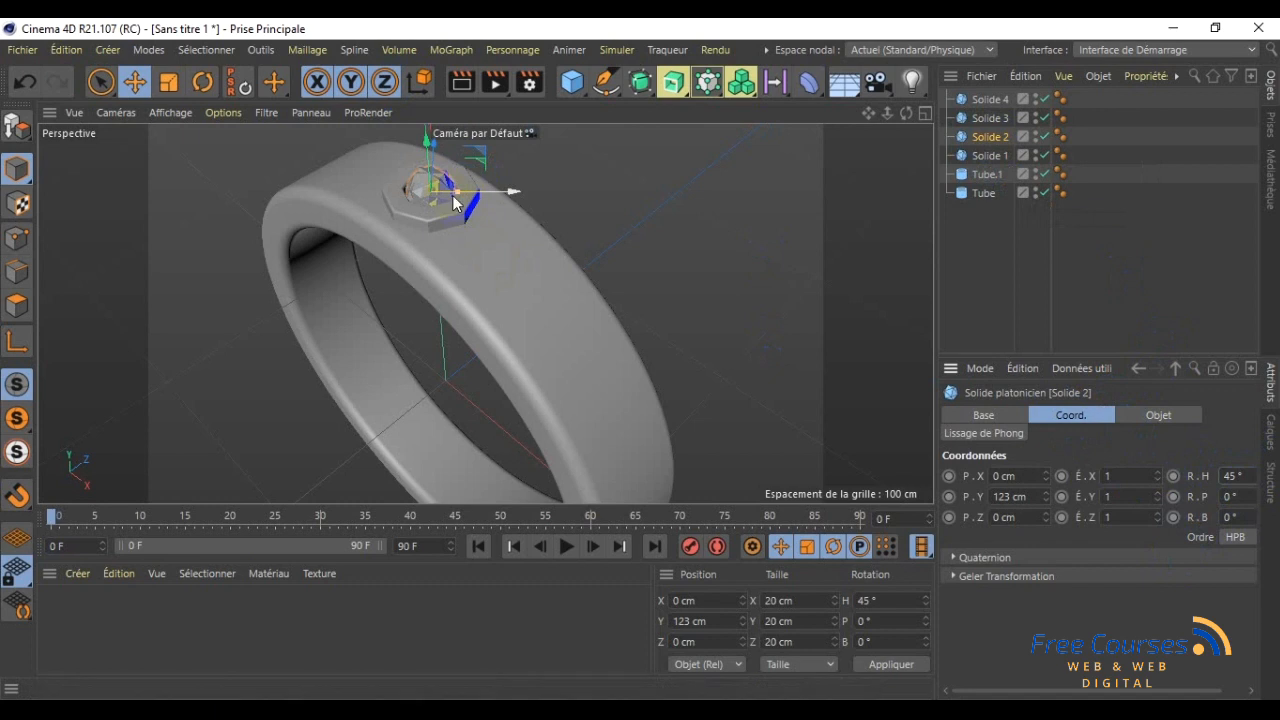
- Rotate Solide 3 by setting its R.H heading angle to 90°
{"action": "left_click", "coordinate": [991, 120]}
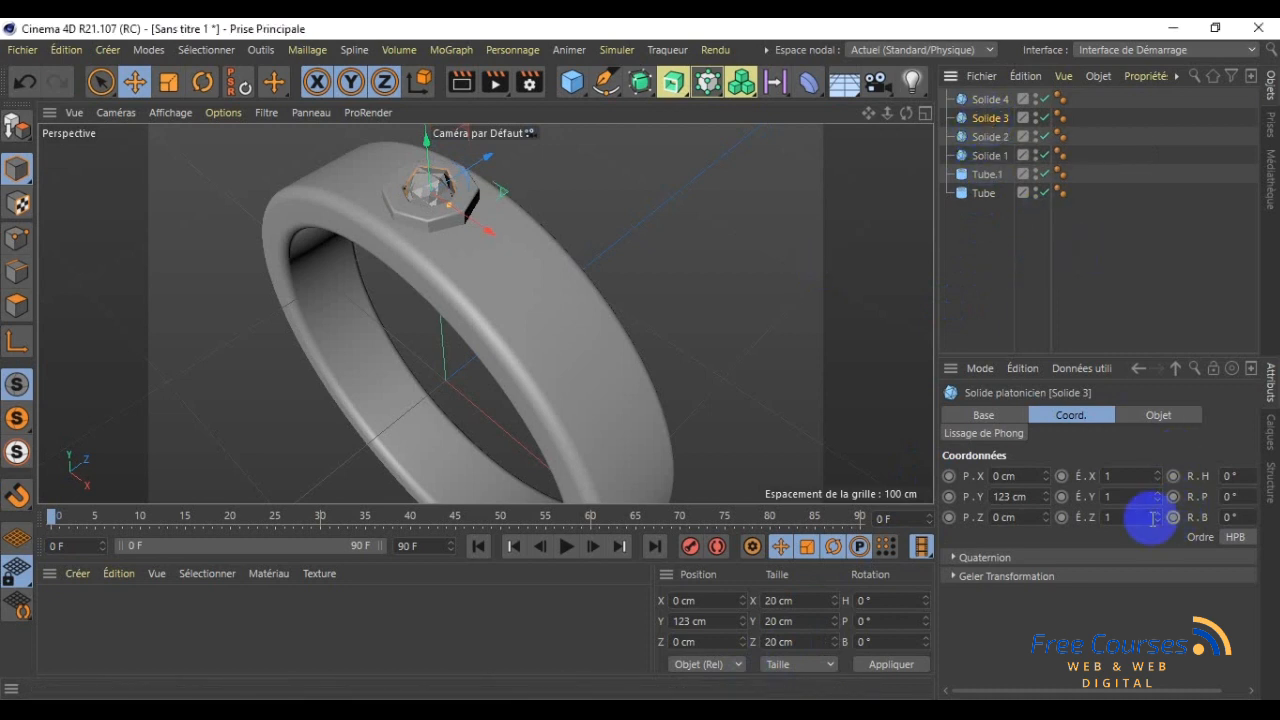
{"action": "left_click", "coordinate": [1245, 481]}
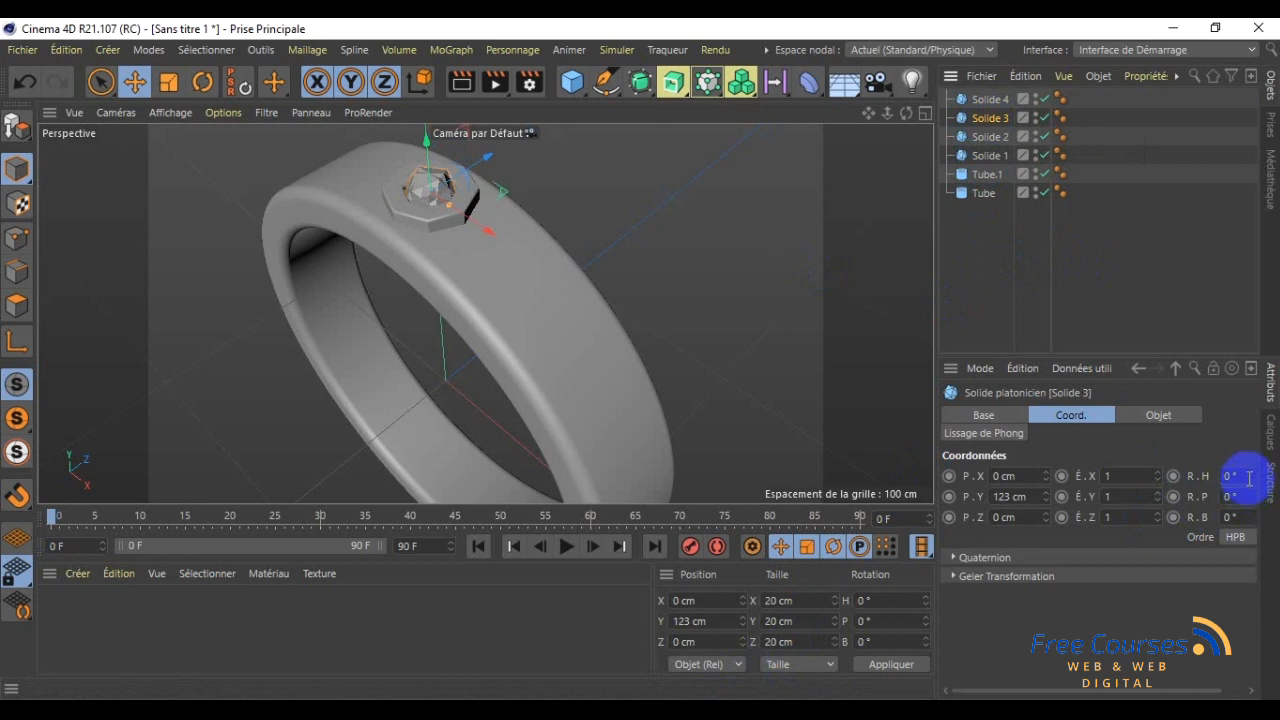
{"action": "type", "text": "90"}
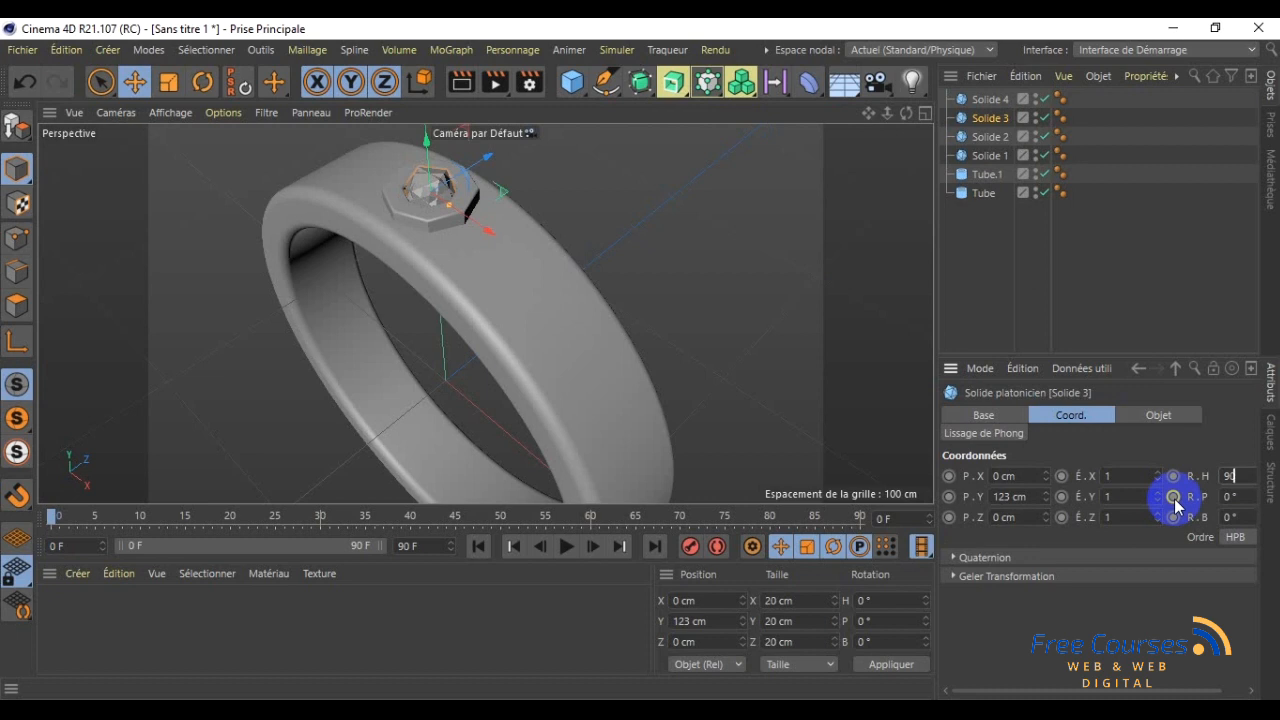
{"action": "key", "text": "Return"}
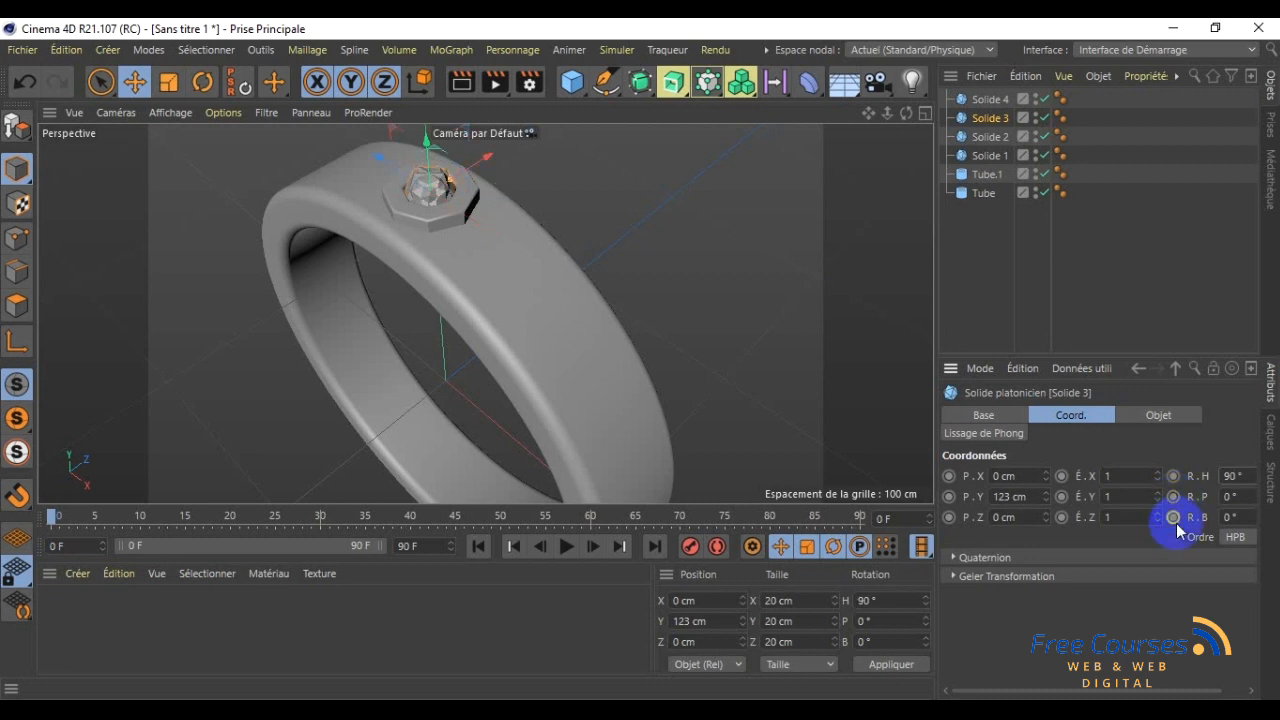
- Rotate Solide 4 by setting its R.H heading angle to 135°
{"action": "left_click", "coordinate": [985, 102]}
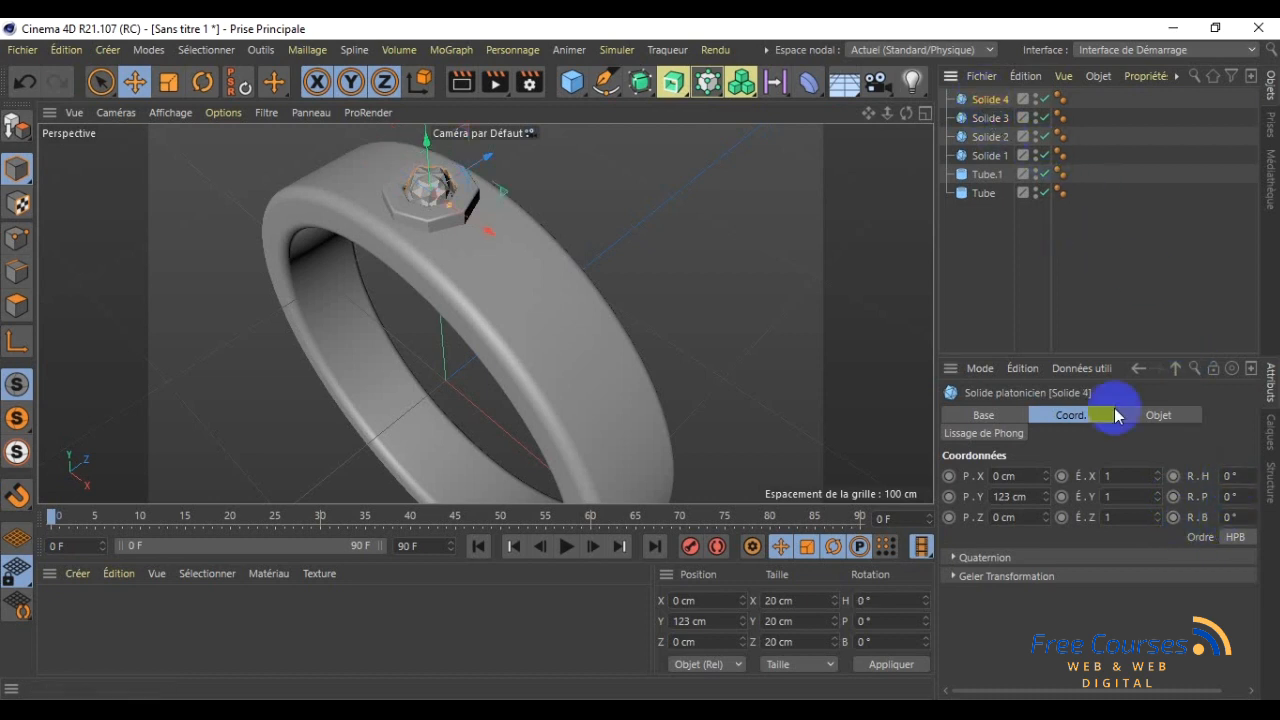
{"action": "left_click", "coordinate": [1239, 474]}
{"action": "type", "text": "135"}
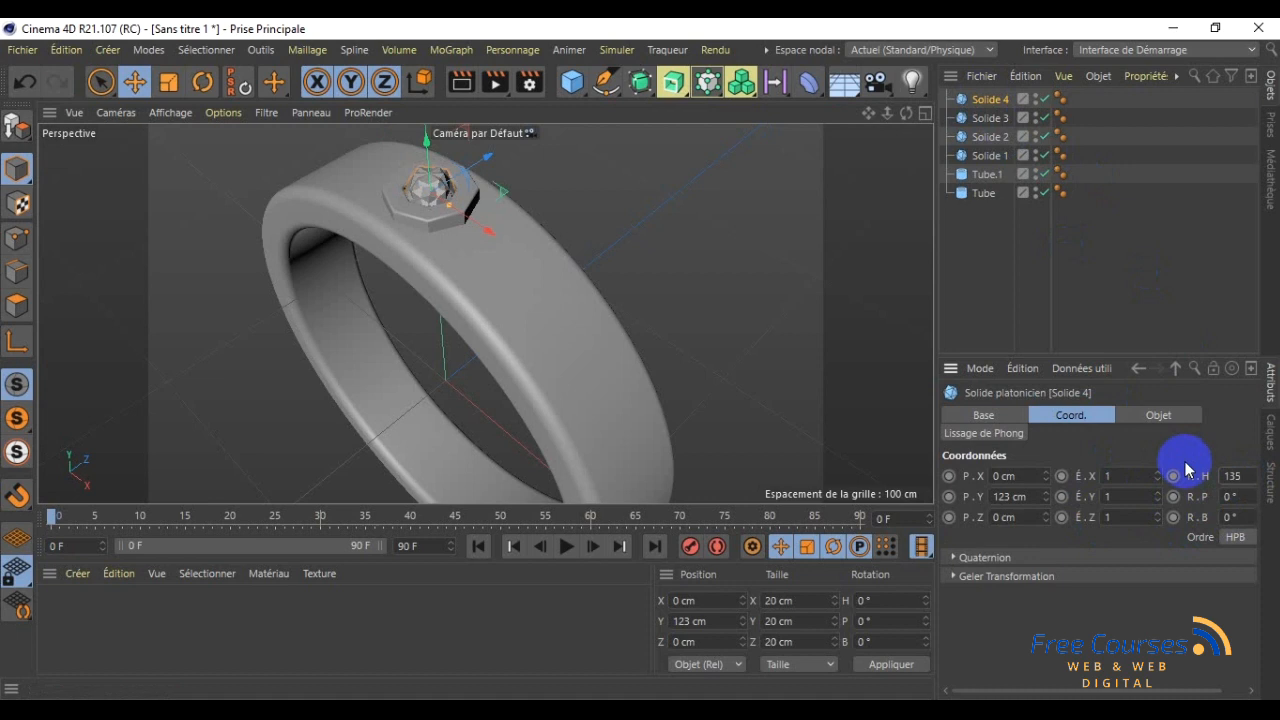
{"action": "key", "text": "Return"}
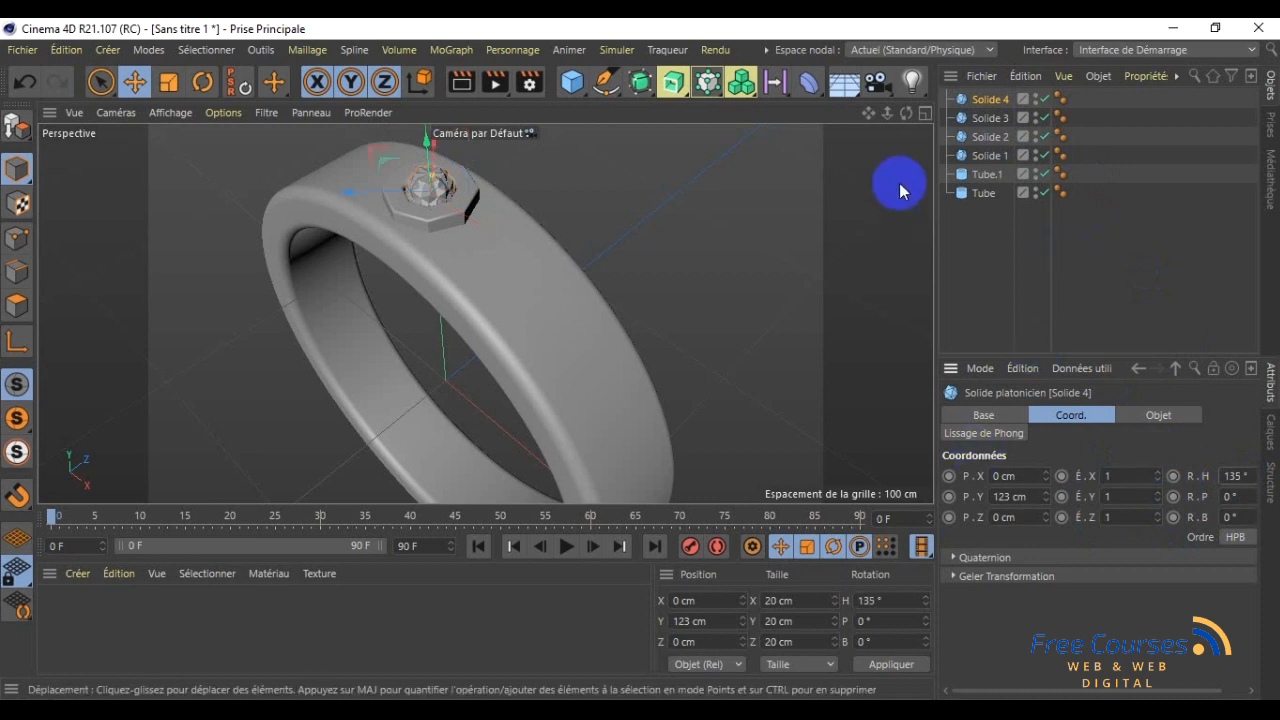
- Group the four Platonic solids, Solide 1 to Solide 4, under one null object (Grouper les objets)
{"action": "left_click_drag", "start_coordinate": [868, 114], "coordinate": [641, 359]}
{"action": "mouse_move", "coordinate": [906, 113]}
{"action": "left_mouse_down"}
{"action": "mouse_move", "coordinate": [641, 359]}
{"action": "mouse_move", "coordinate": [913, 122]}
{"action": "left_mouse_up"}
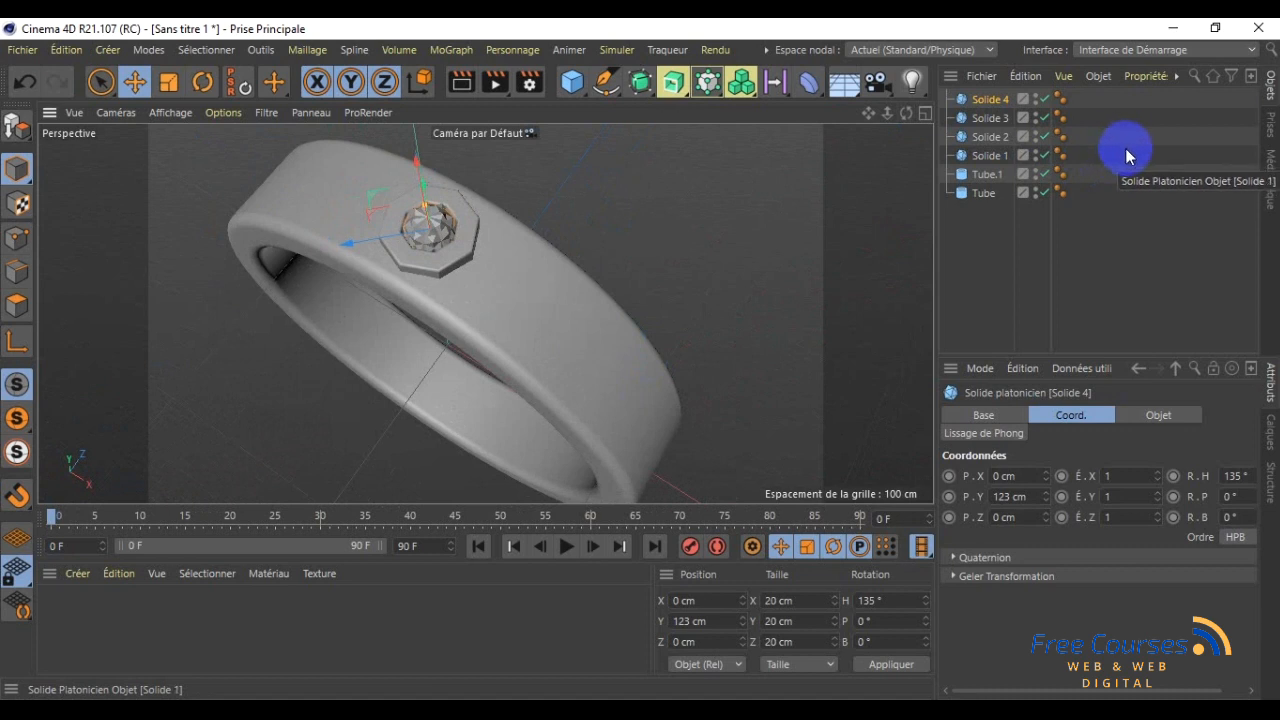
{"action": "left_click_drag", "start_coordinate": [1120, 155], "coordinate": [953, 99]}
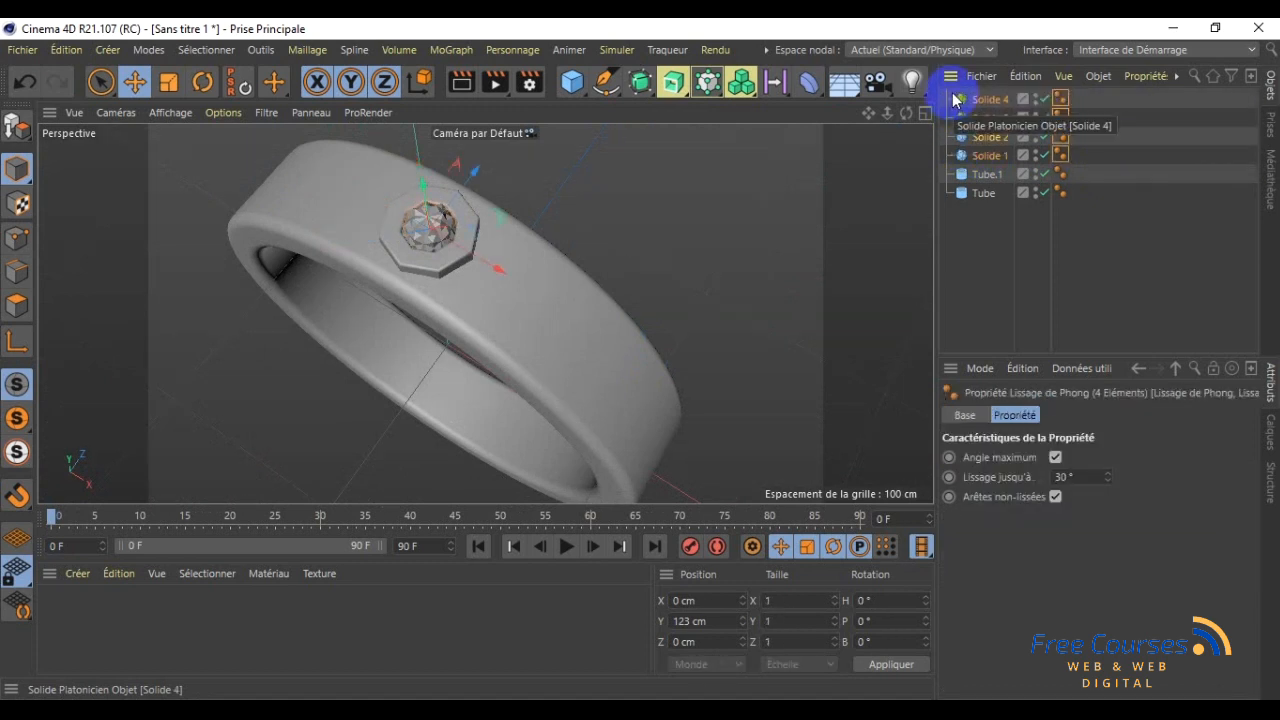
{"action": "right_click", "coordinate": [1008, 122]}
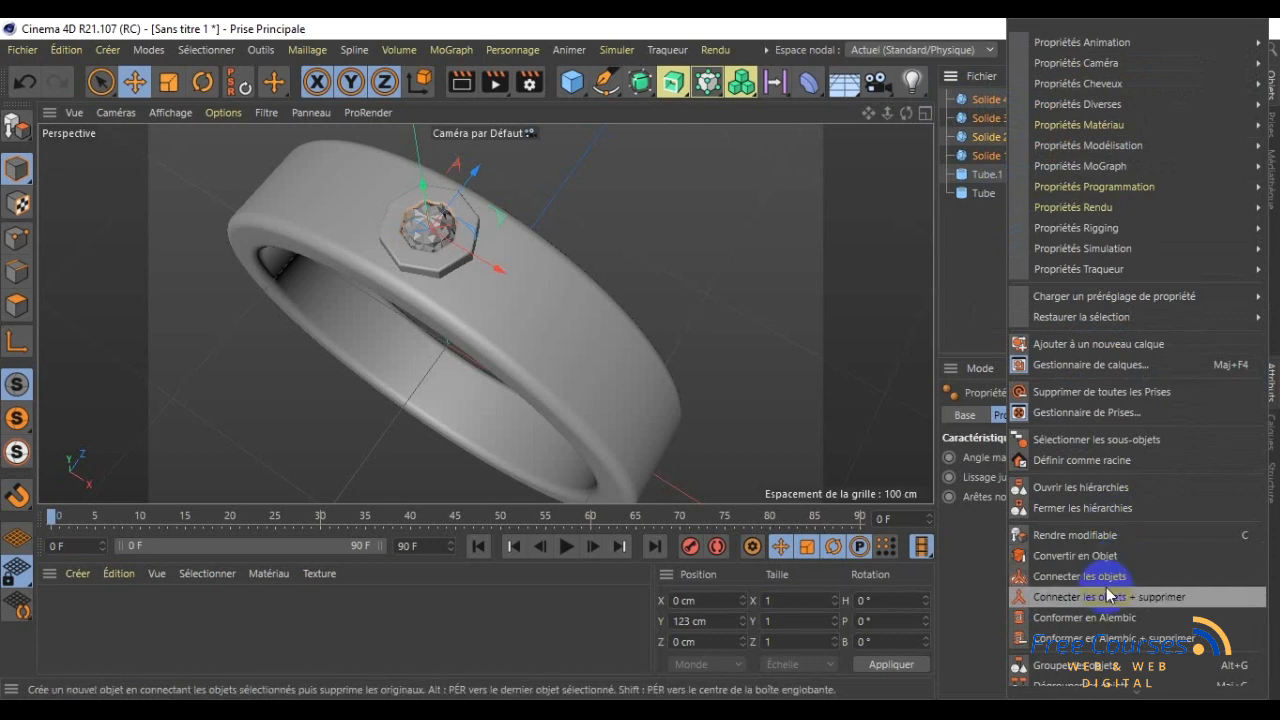
{"action": "mouse_move", "coordinate": [1106, 689]}
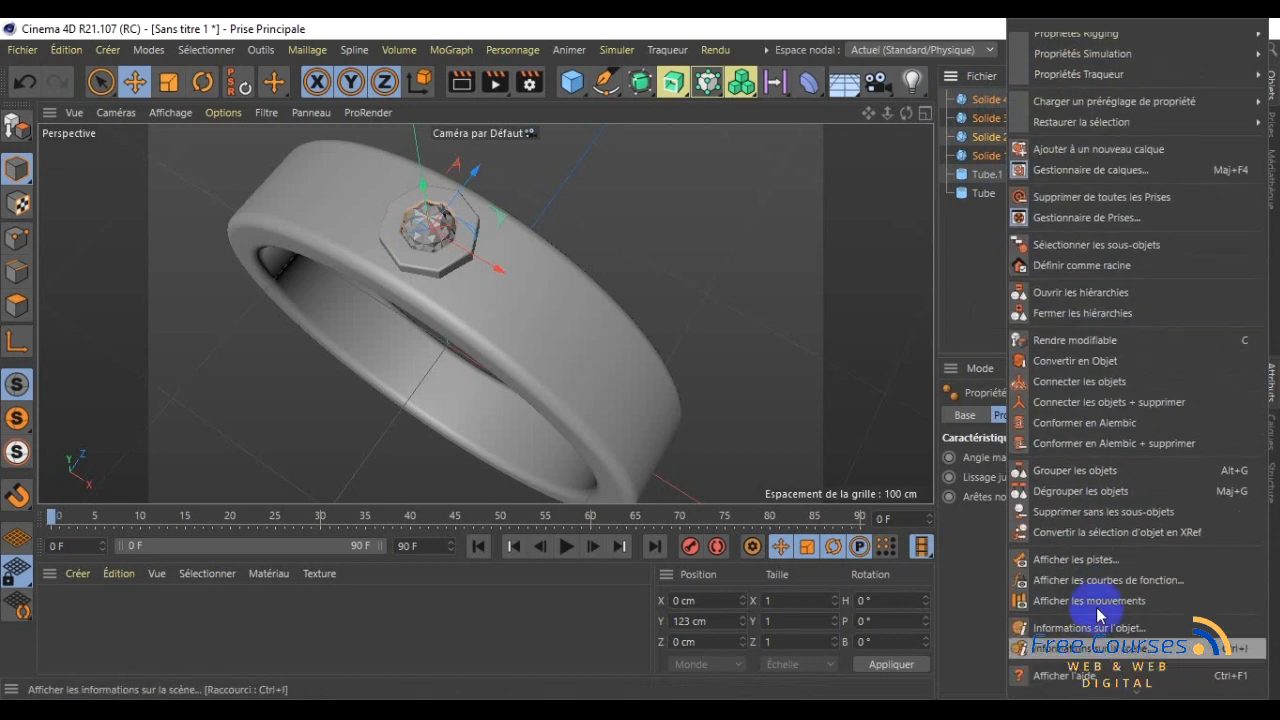
{"action": "left_click", "coordinate": [1098, 470]}
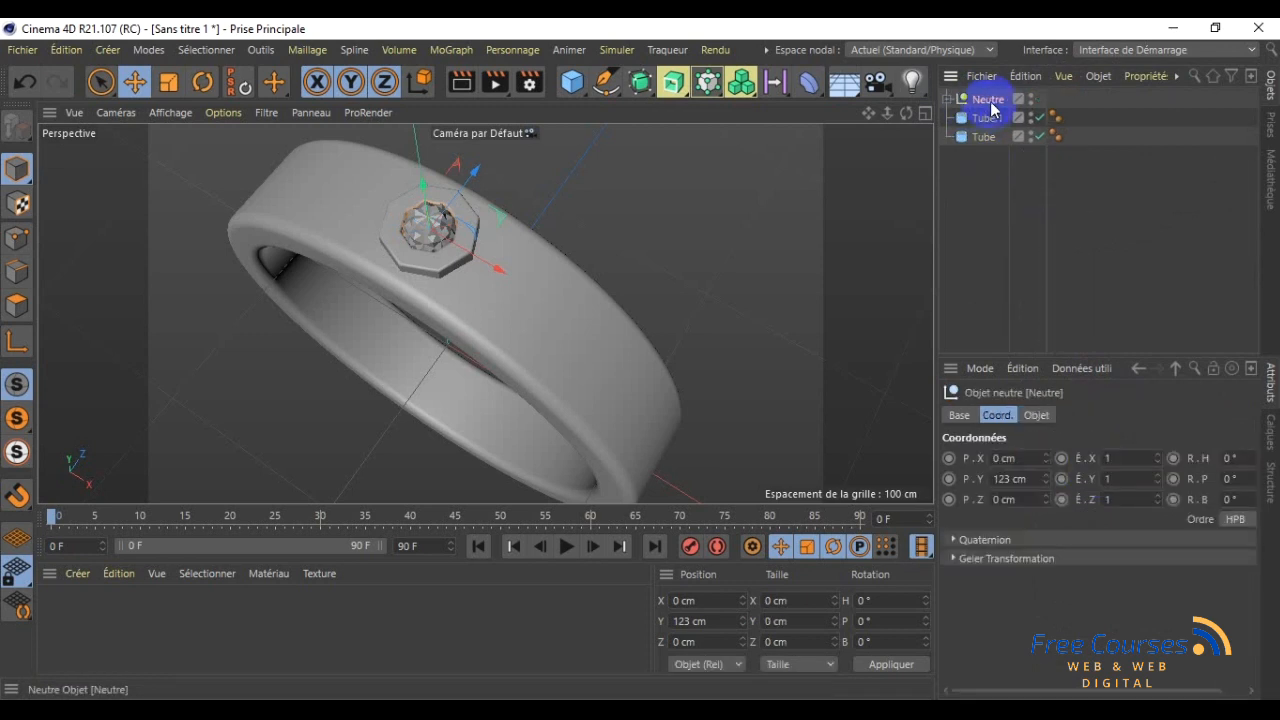
- Rename the null group holding the four Platonic solids as "solides"
{"action": "double_click", "coordinate": [991, 104]}
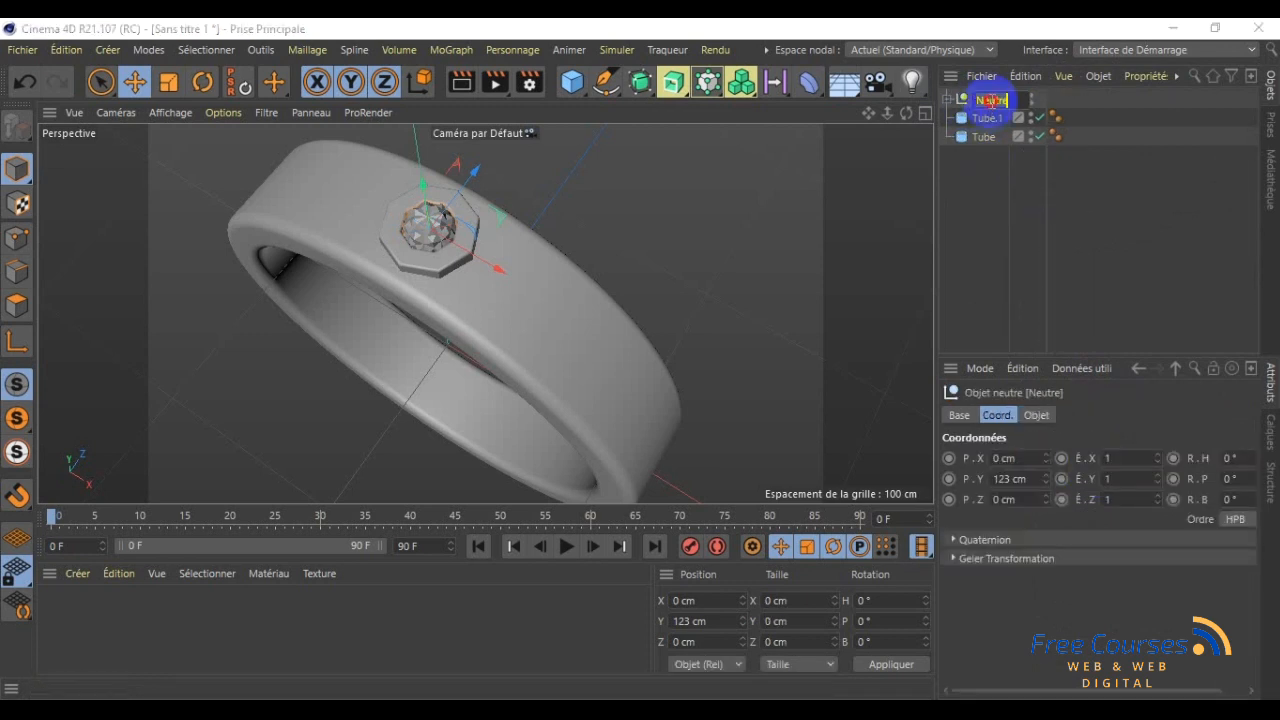
{"action": "type", "text": "solid"}
{"action": "type", "text": "es"}
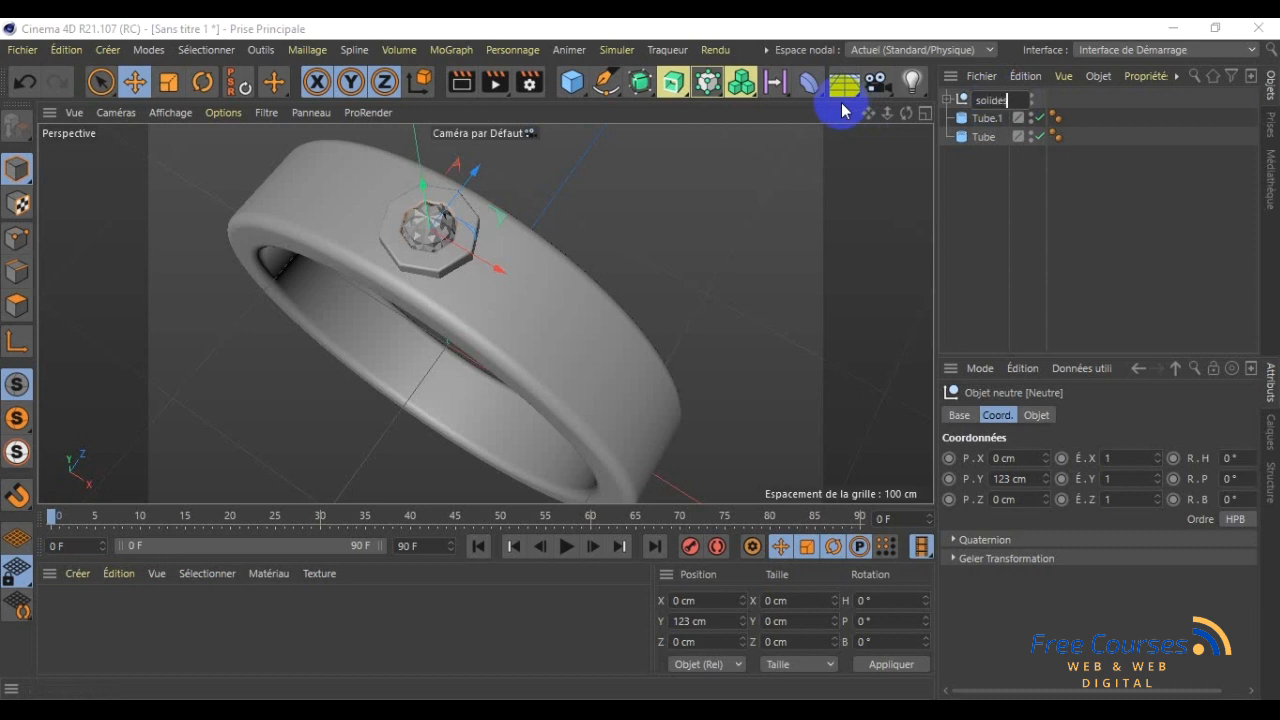
{"action": "key", "text": "Return"}
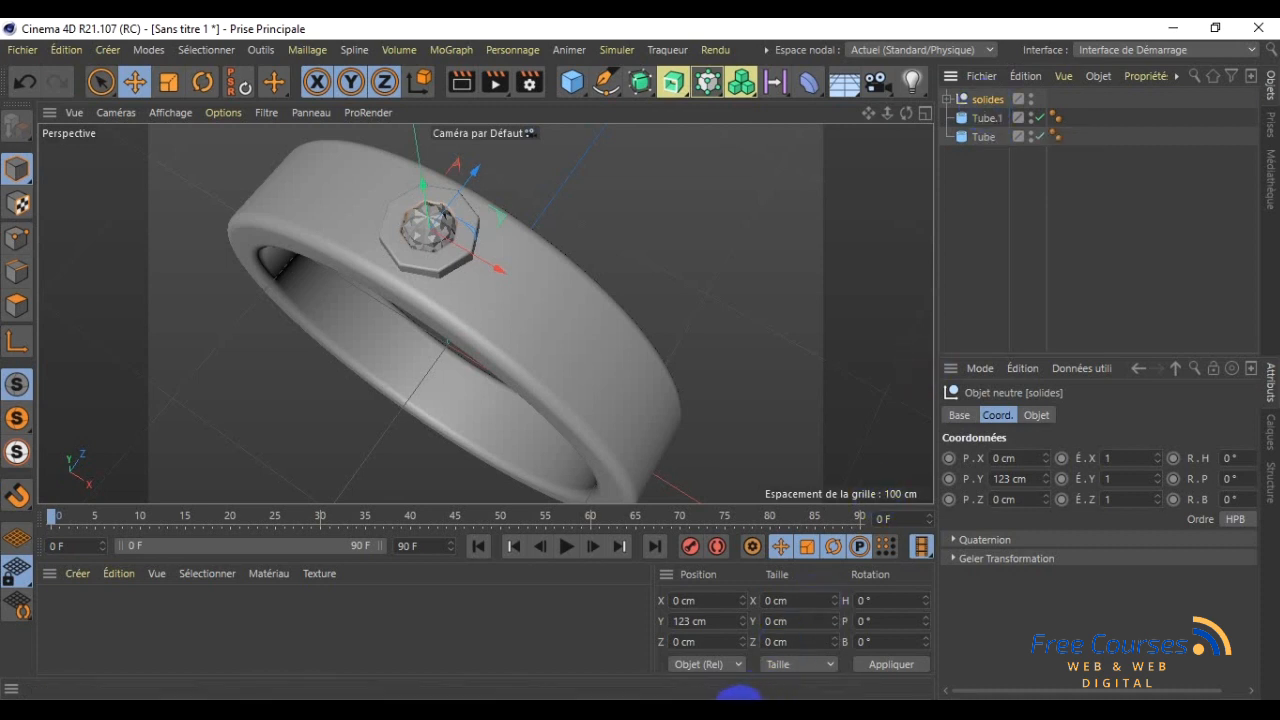
- Flatten and widen the solides group by setting its scale to É.X 1.1, É.Y 0.8 and É.Z 1.1
{"action": "left_click", "coordinate": [977, 103]}
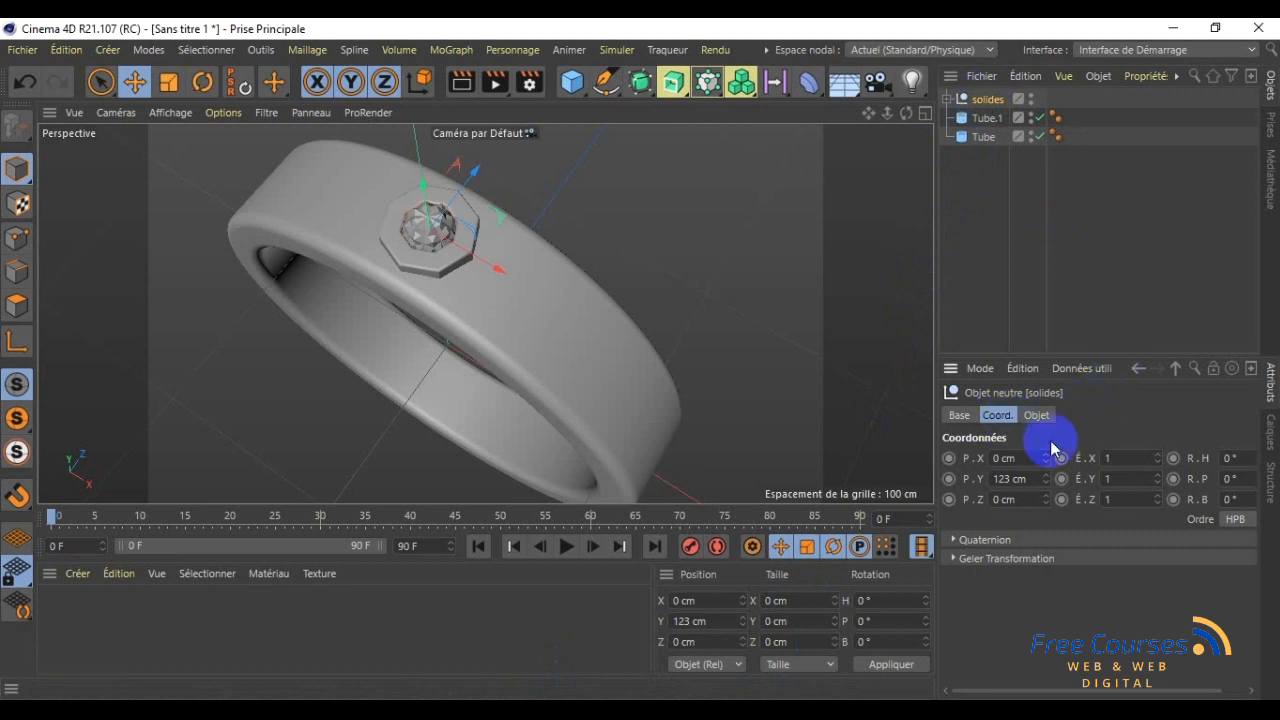
{"action": "left_click", "coordinate": [1123, 479]}
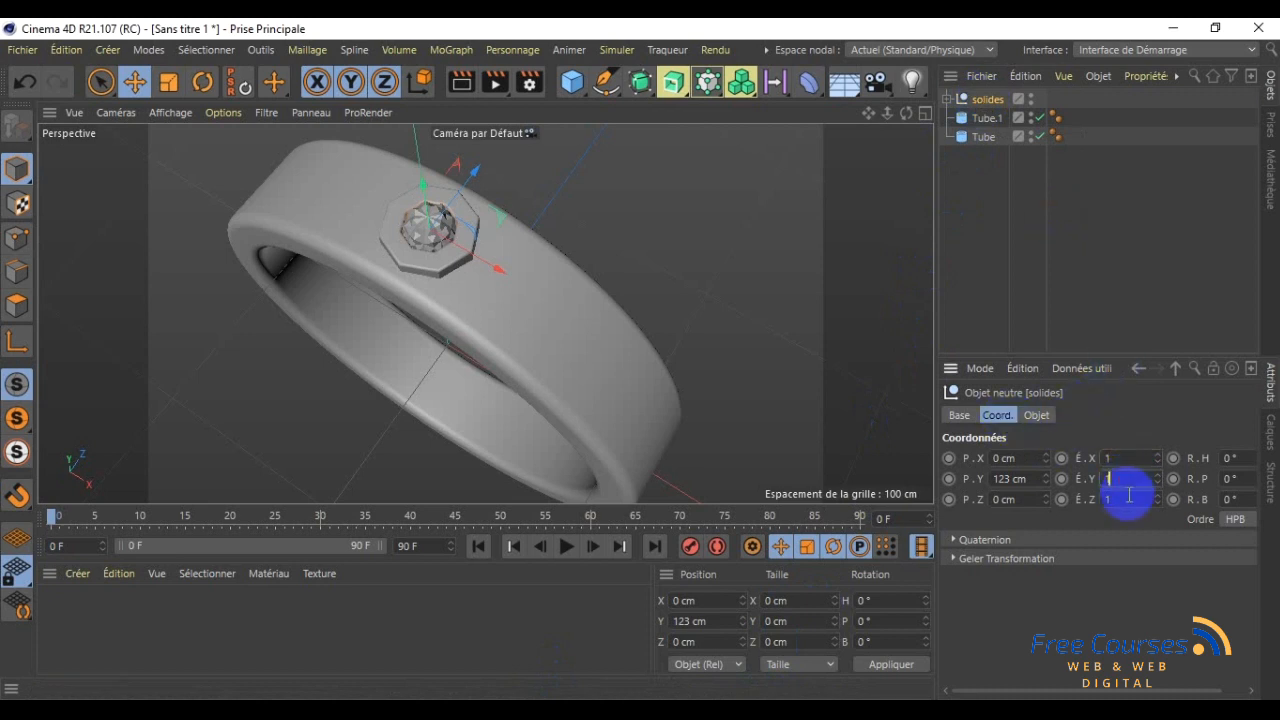
{"action": "left_click", "coordinate": [1118, 459]}
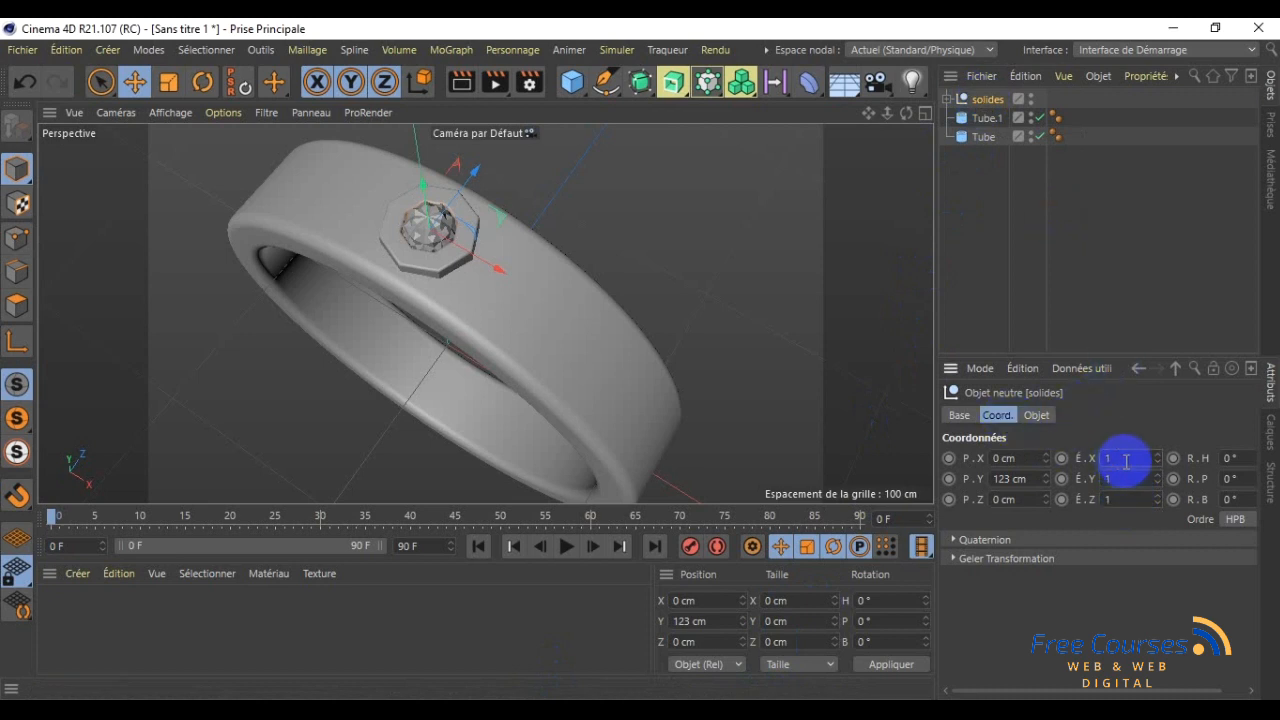
{"action": "type", "text": "1.1"}
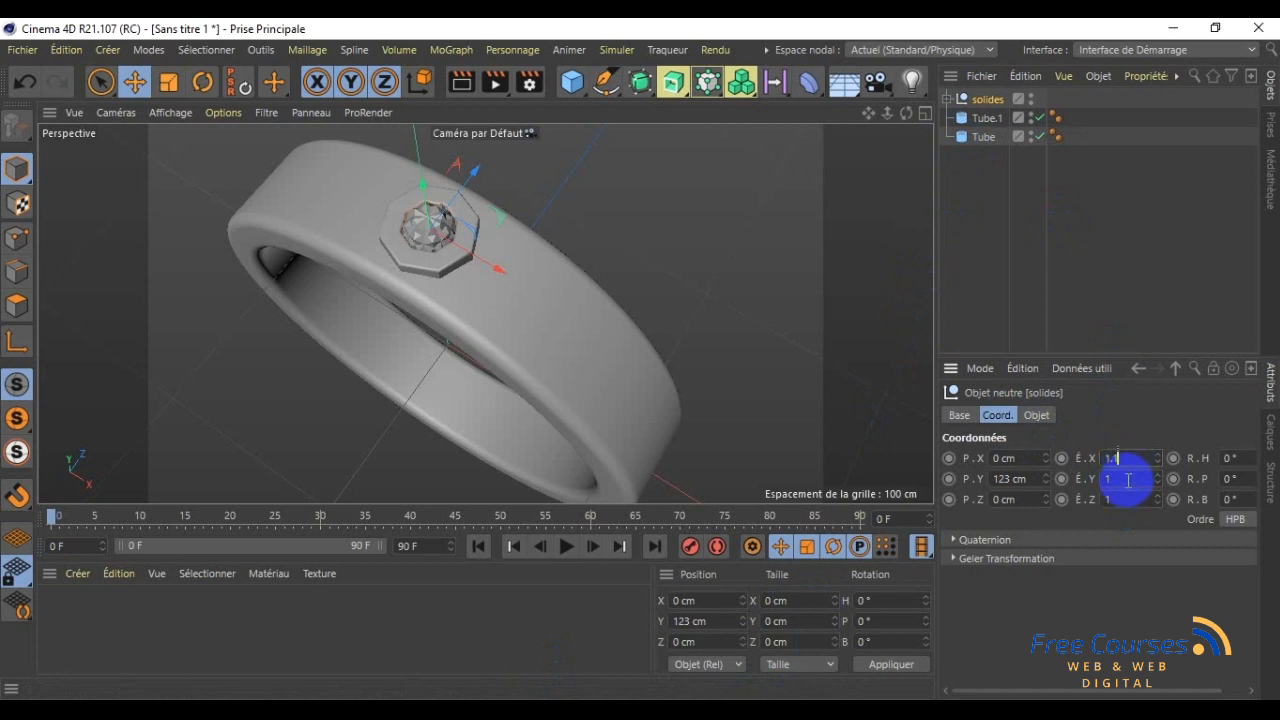
{"action": "left_click", "coordinate": [1104, 474]}
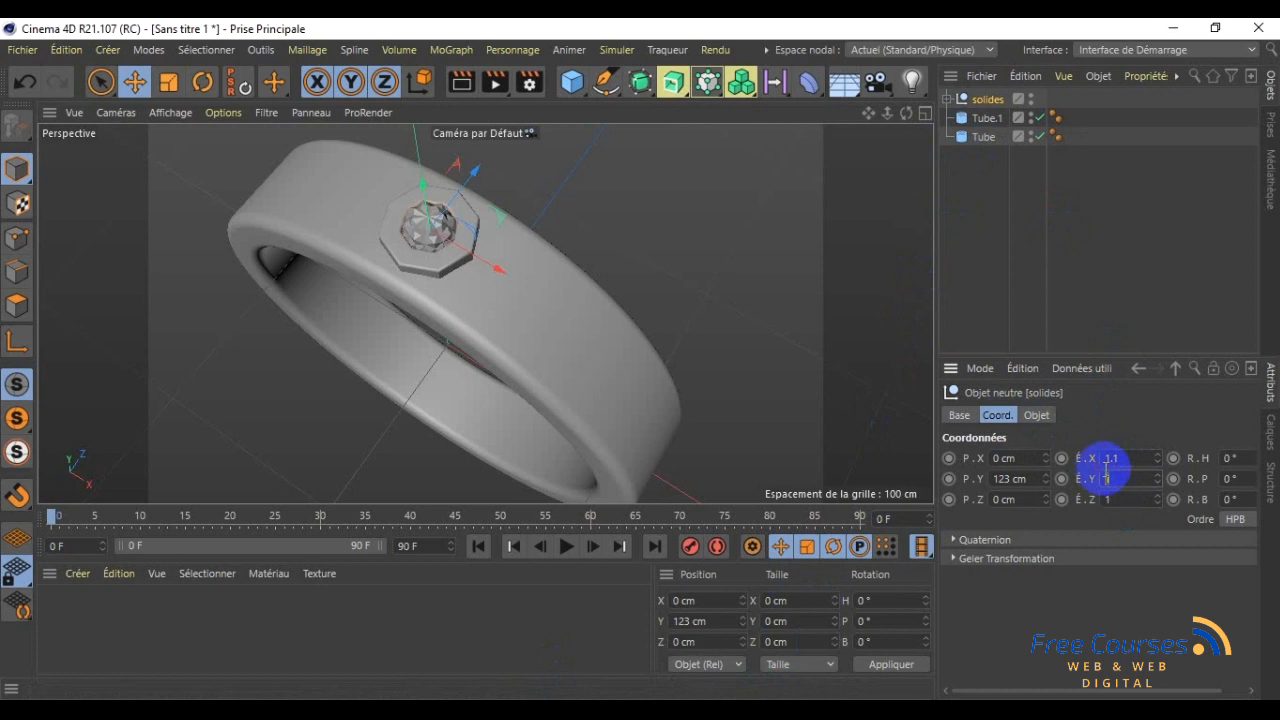
{"action": "type", "text": "0.8"}
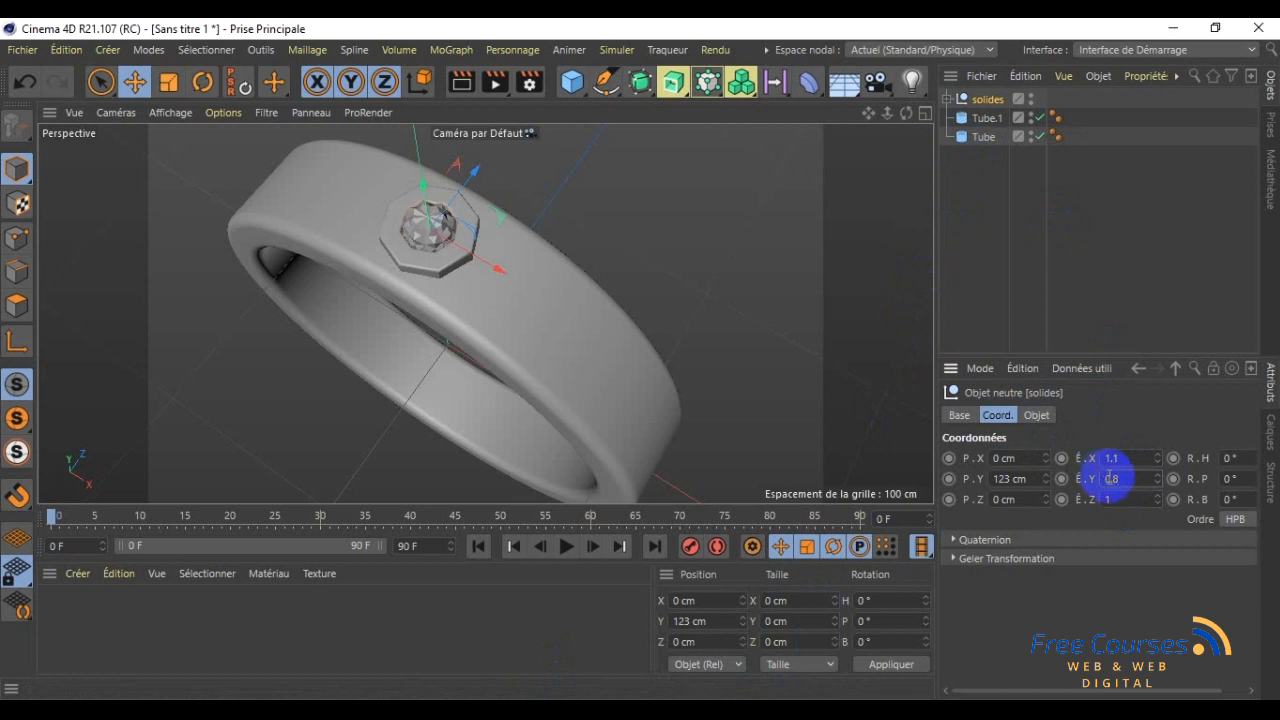
{"action": "left_click", "coordinate": [1126, 497]}
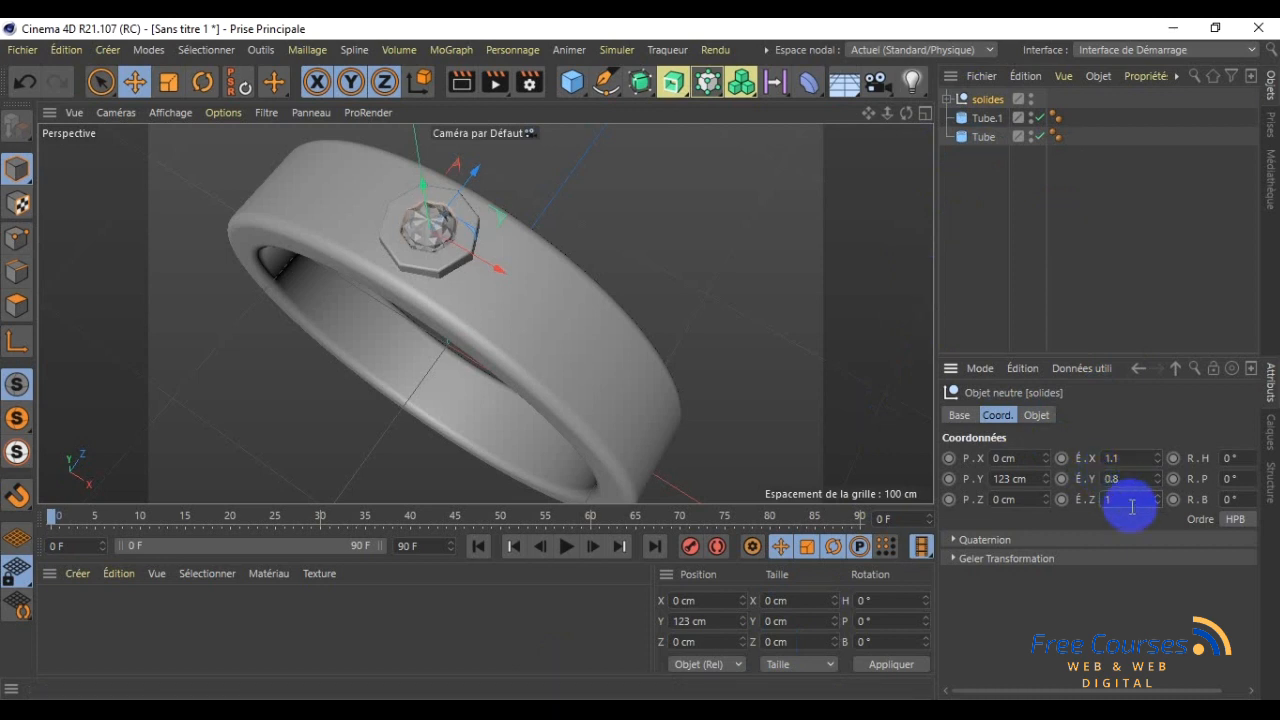
{"action": "type", "text": ".1"}
{"action": "key", "text": "Return"}
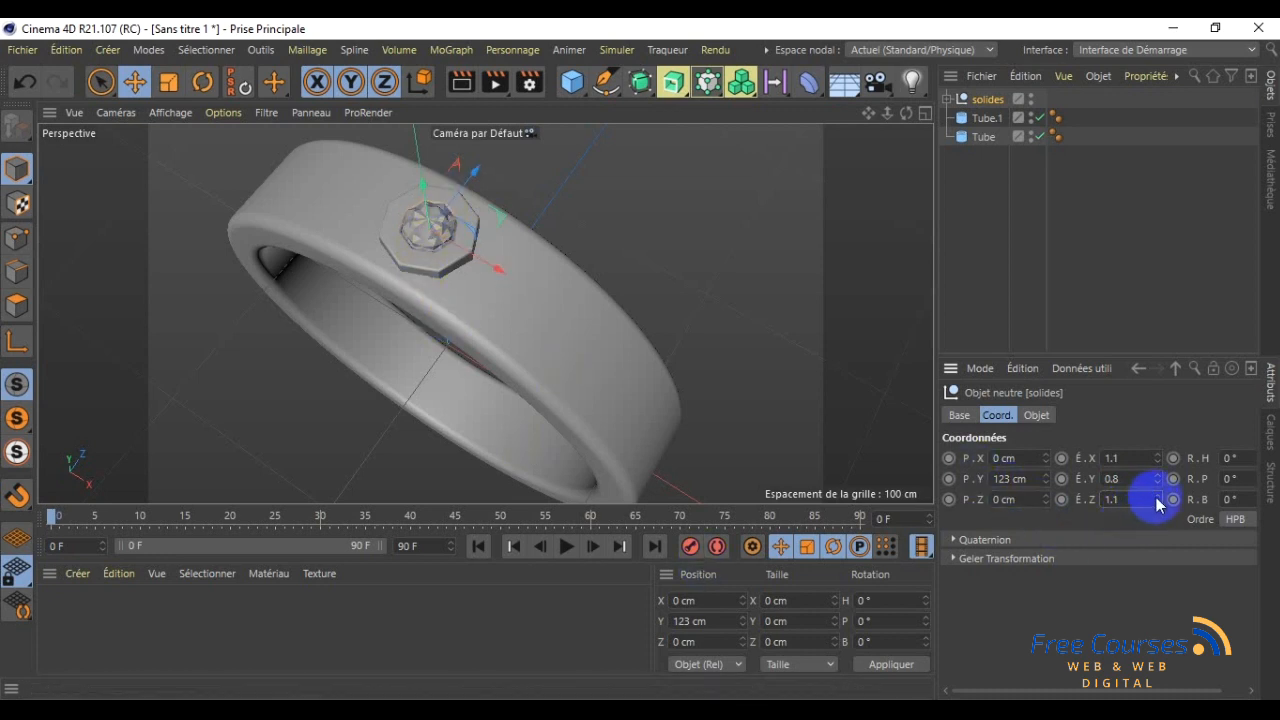
{"action": "left_click_drag", "start_coordinate": [1158, 503], "coordinate": [1156, 499]}
{"action": "left_click", "coordinate": [1131, 500]}
{"action": "key", "text": "BackSpace"}
{"action": "key", "text": "Return"}
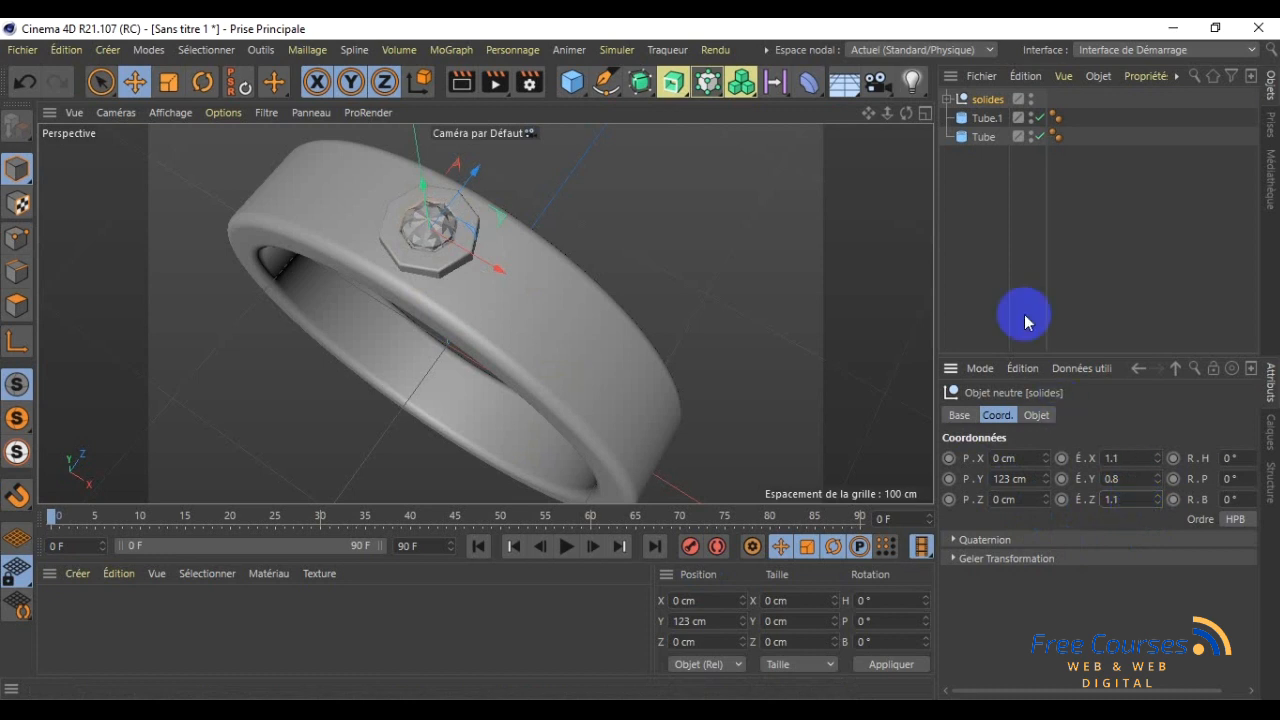
- Group the solids null, Tube.1 and Tube under one null object and rename it "bague"
{"action": "left_click_drag", "start_coordinate": [1137, 219], "coordinate": [978, 78]}
{"action": "right_click", "coordinate": [993, 104]}
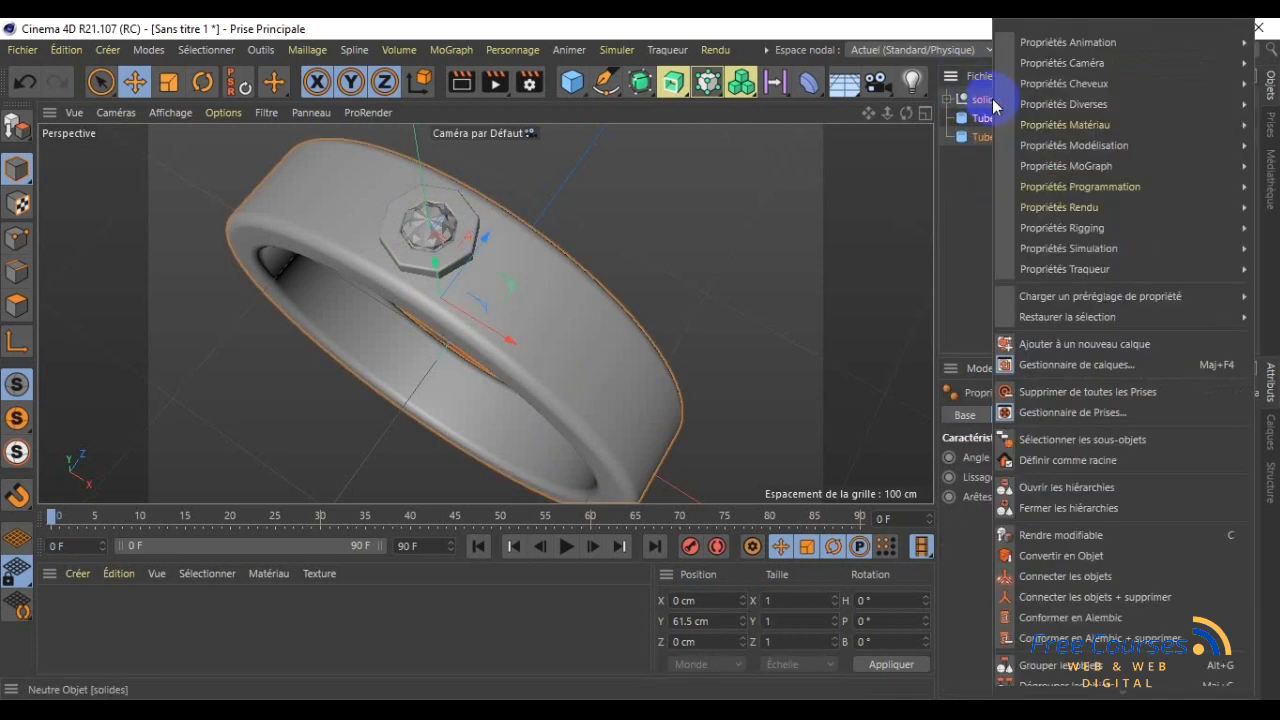
{"action": "left_click", "coordinate": [1145, 675]}
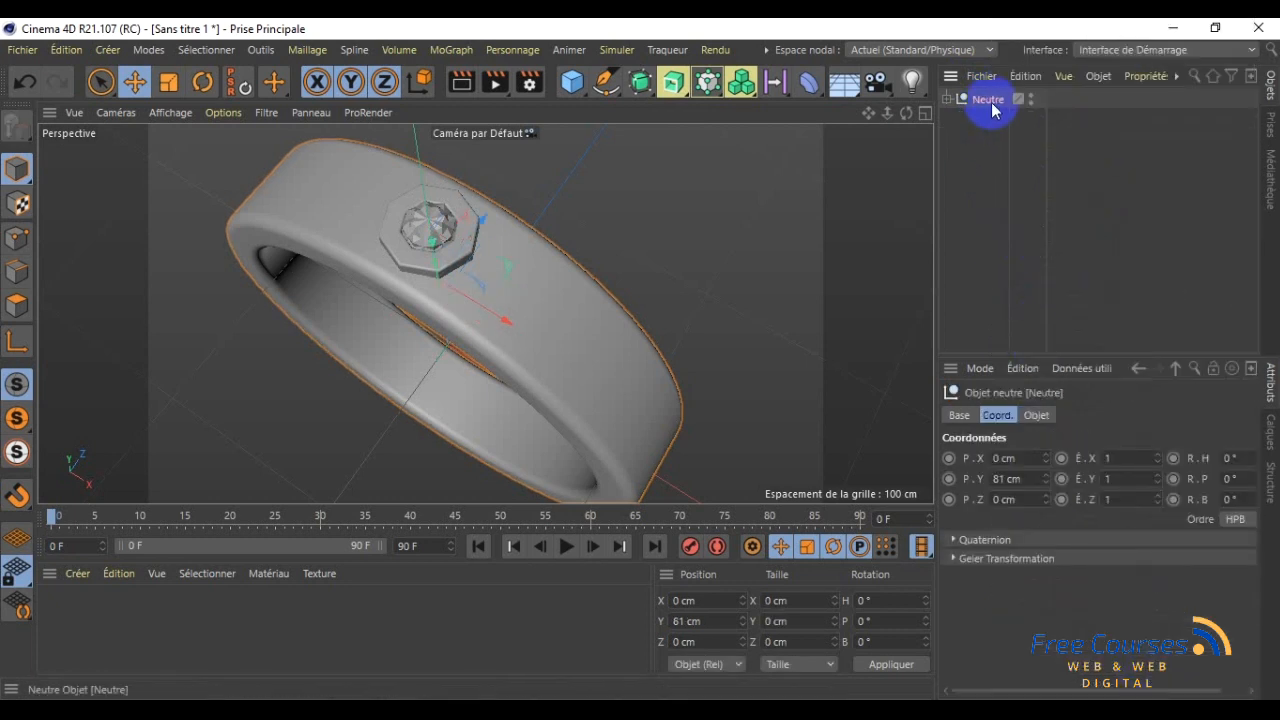
{"action": "double_click", "coordinate": [990, 101]}
{"action": "type", "text": "ba"}
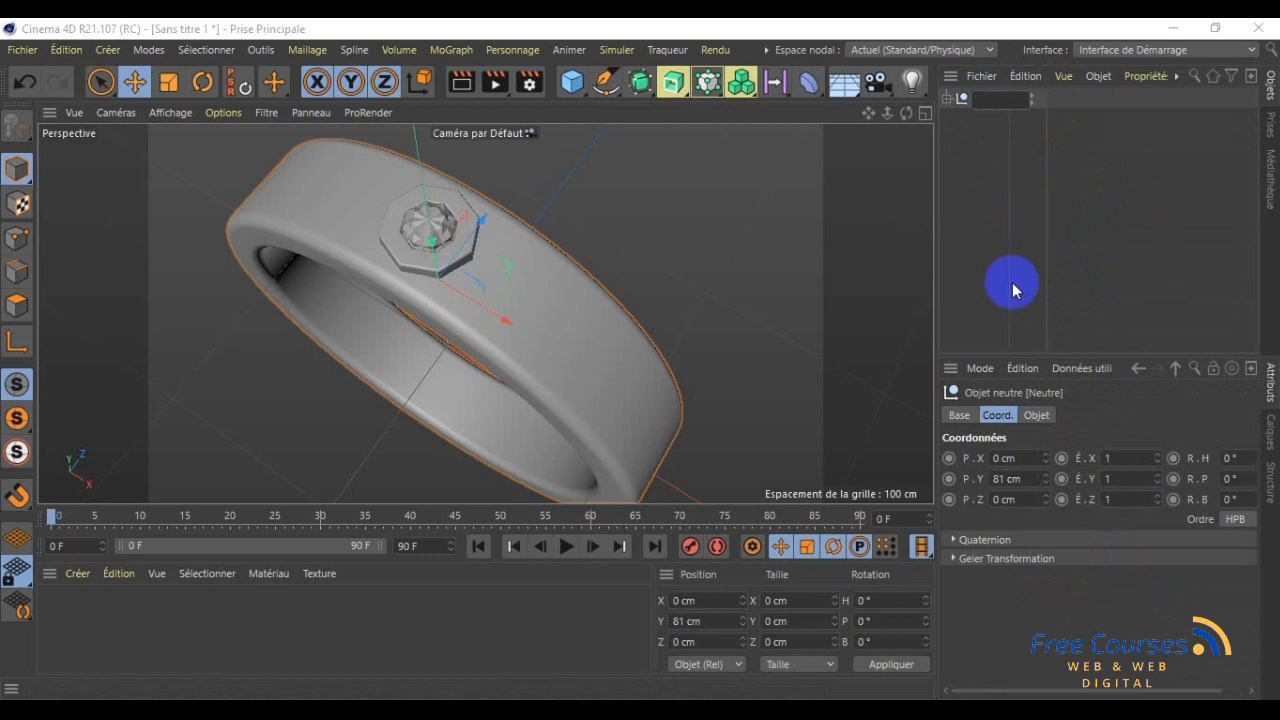
{"action": "type", "text": "gue"}
{"action": "key", "text": "Return"}
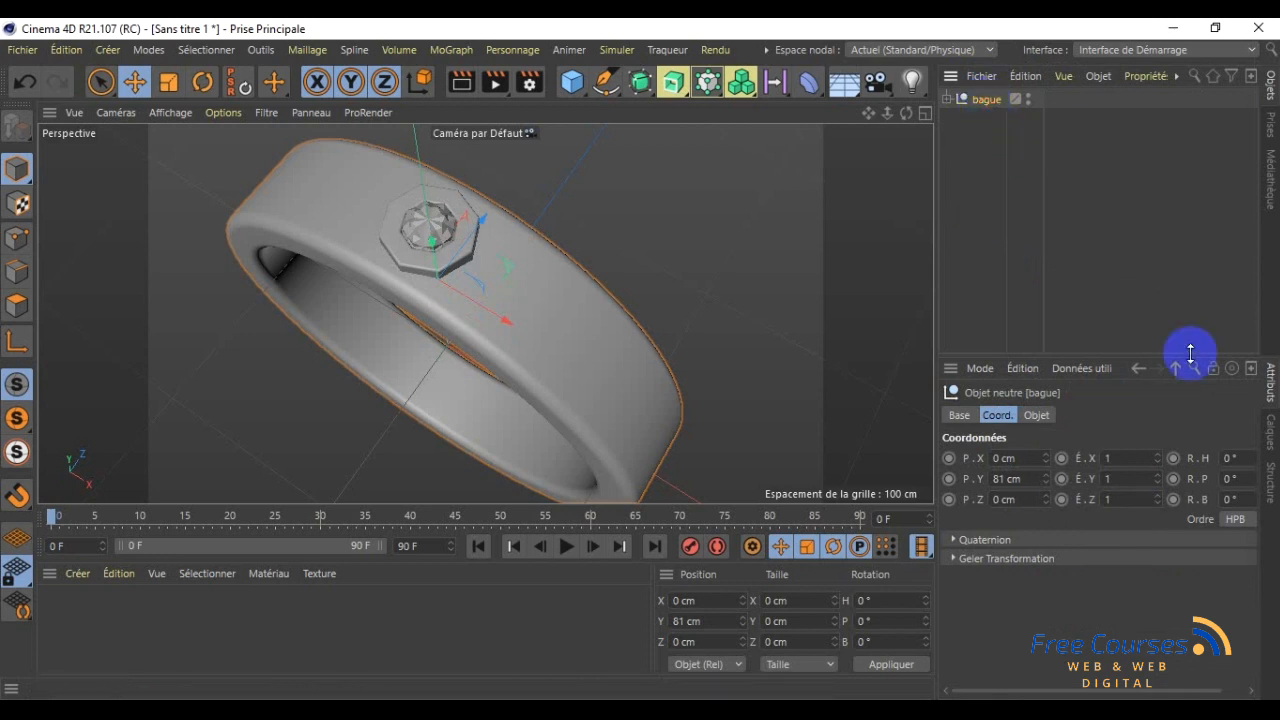
- Lay the bague group flat by setting its R.P pitch angle to 90°
{"action": "left_click", "coordinate": [1231, 479]}
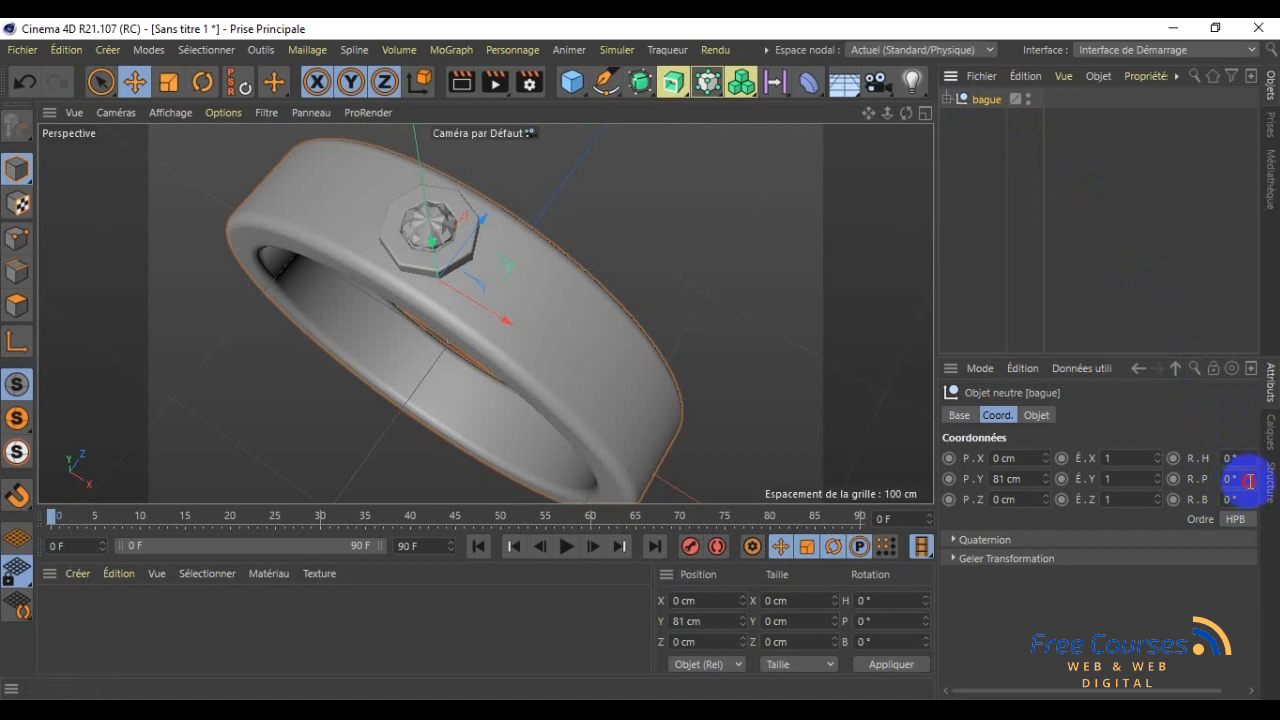
{"action": "type", "text": "90"}
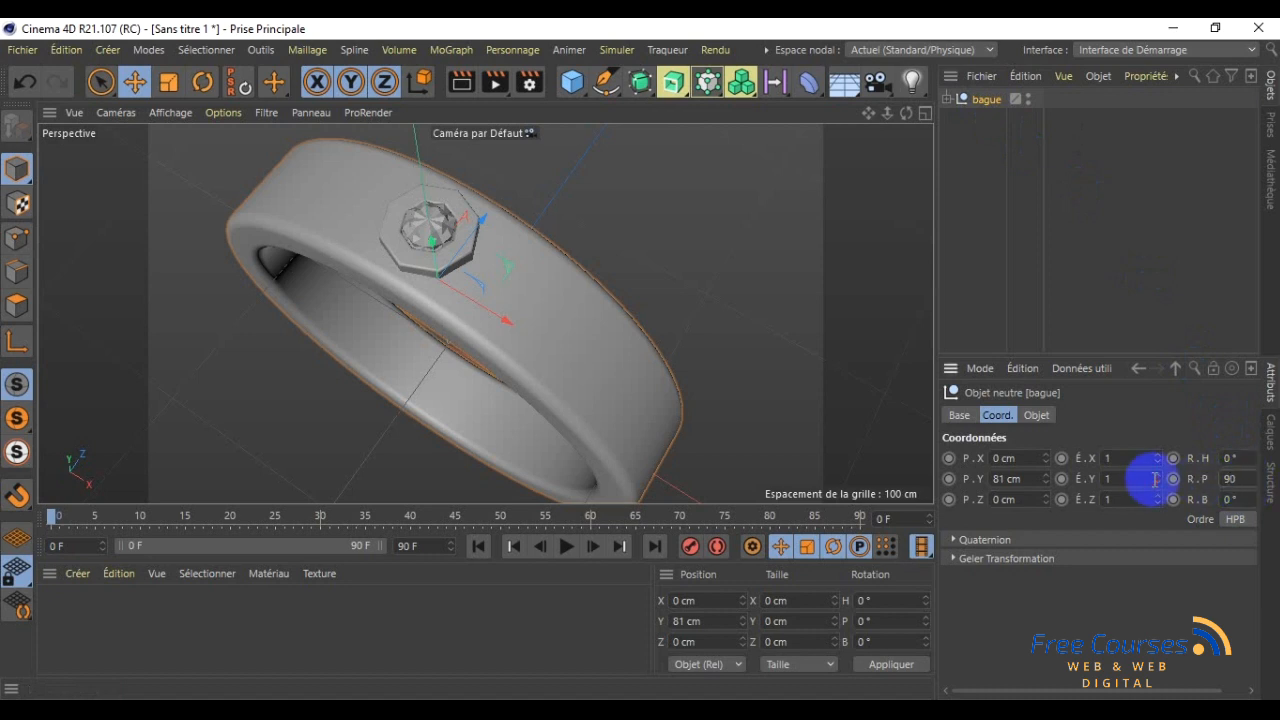
{"action": "key", "text": "Return"}
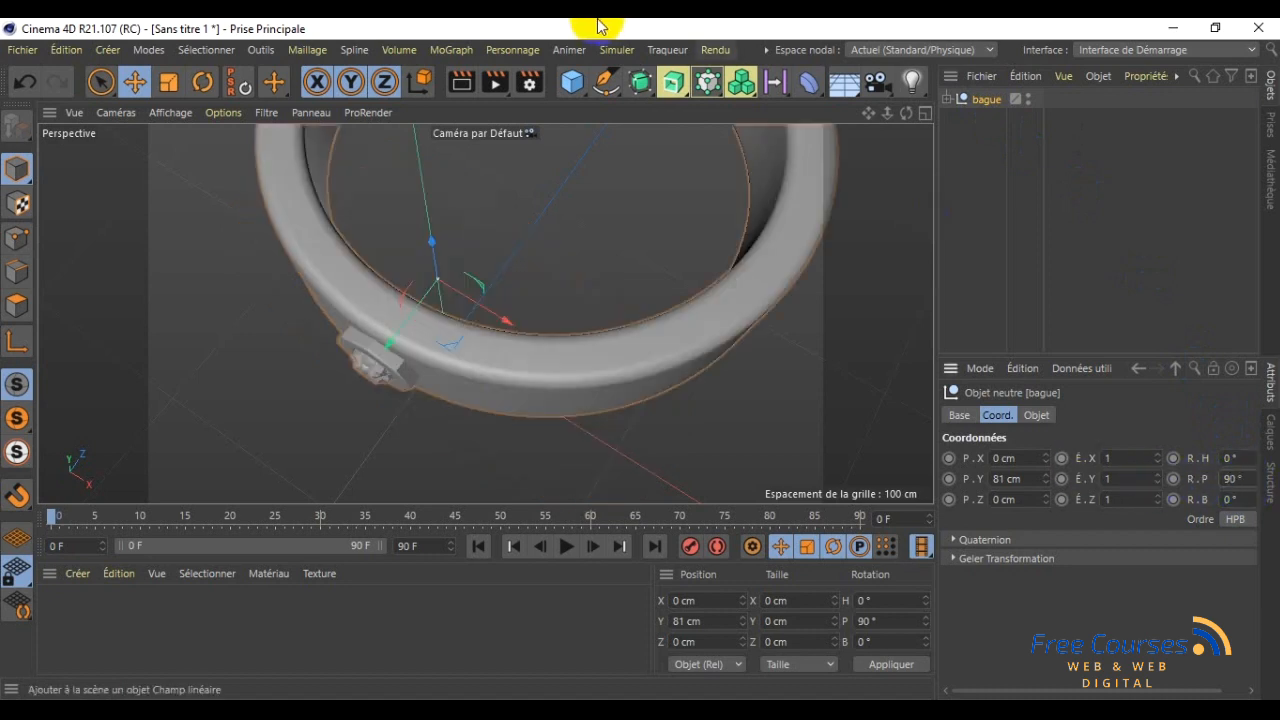
{"action": "left_click_drag", "start_coordinate": [641, 362], "coordinate": [642, 356], "text": "alt"}
{"action": "scroll", "coordinate": [726, 259], "scroll_direction": "down", "scroll_amount": 4}
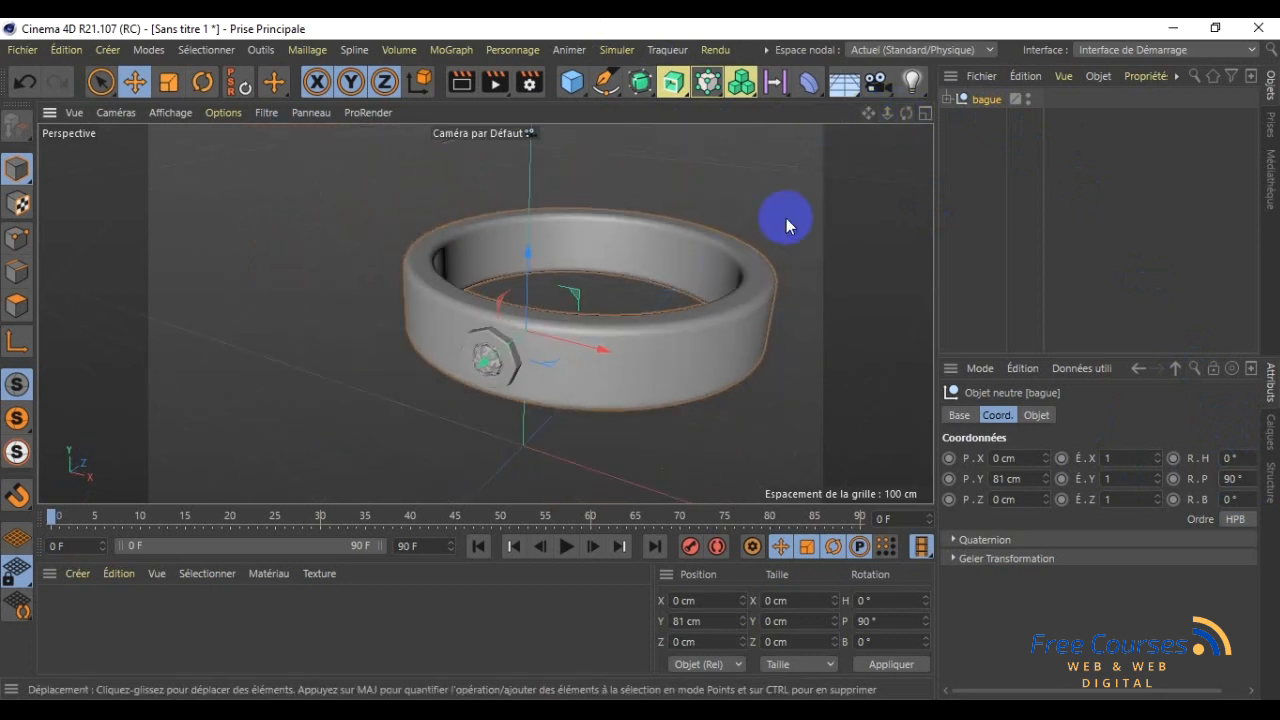
{"action": "left_click_drag", "start_coordinate": [641, 360], "coordinate": [641, 360], "text": "alt"}
{"action": "left_click", "coordinate": [1003, 170]}
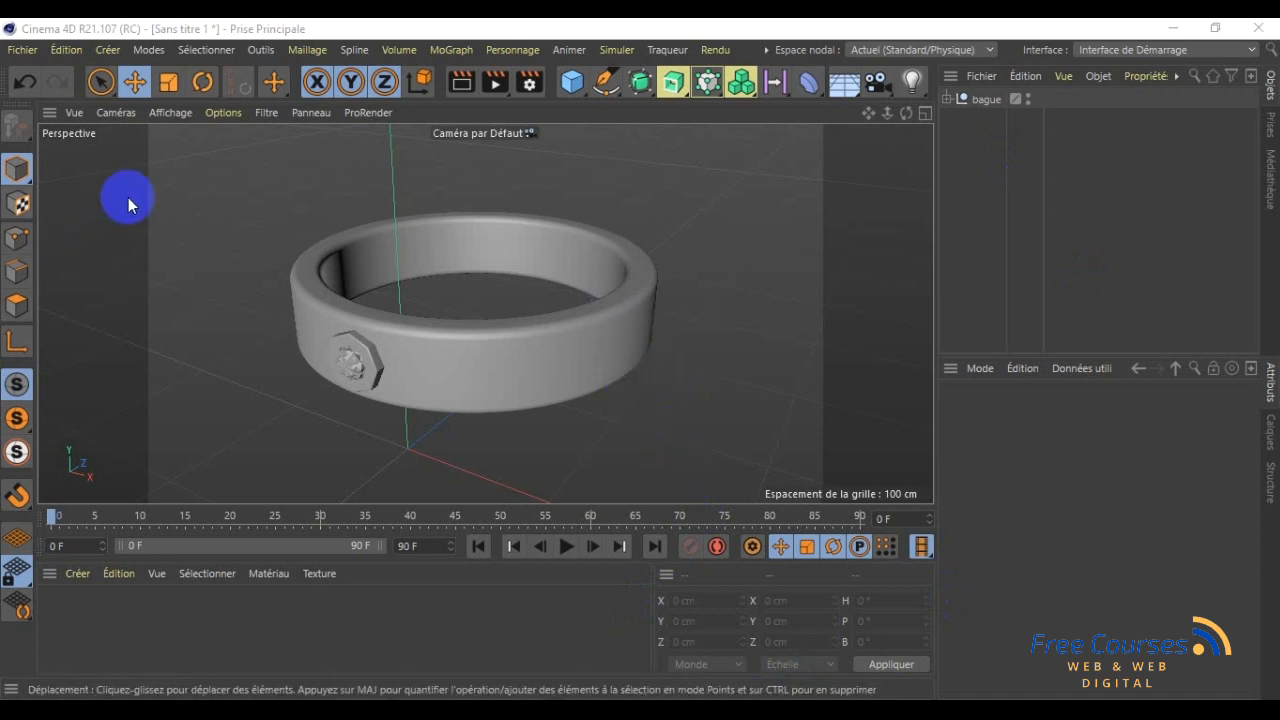
- Add a floor object (Sol) to the scene under the ring
{"action": "left_click", "coordinate": [106, 51]}
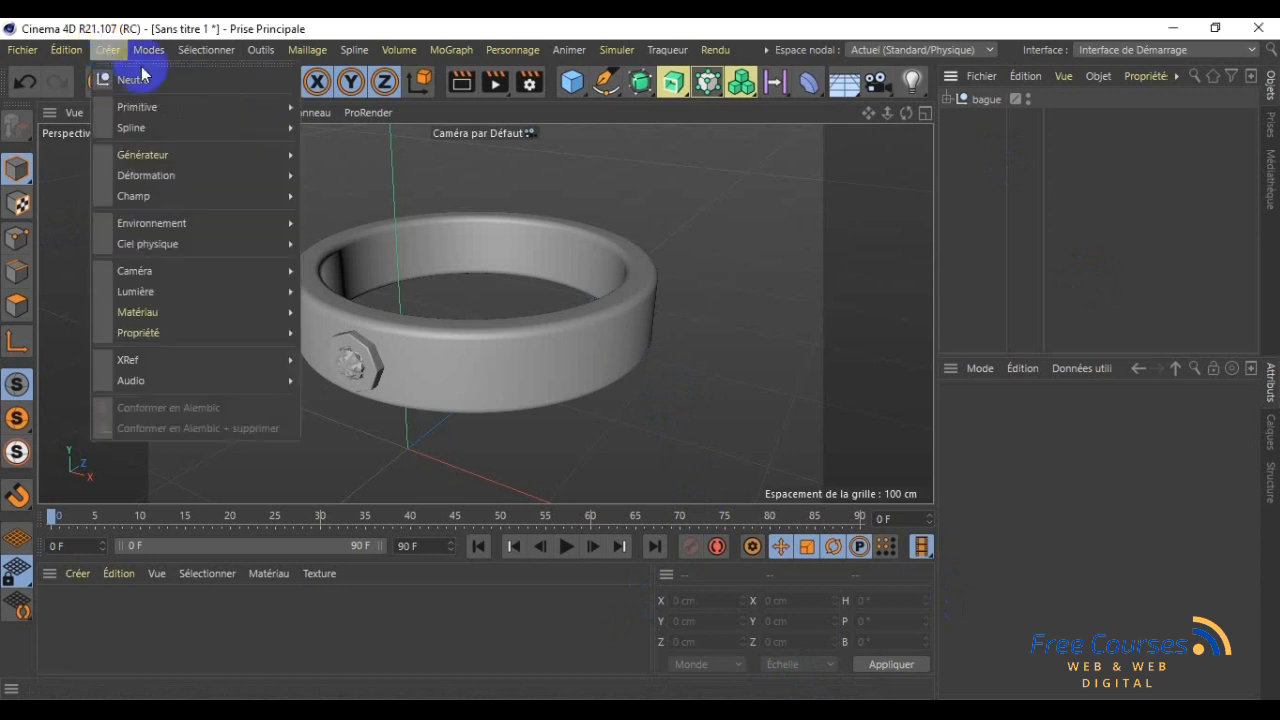
{"action": "mouse_move", "coordinate": [167, 229]}
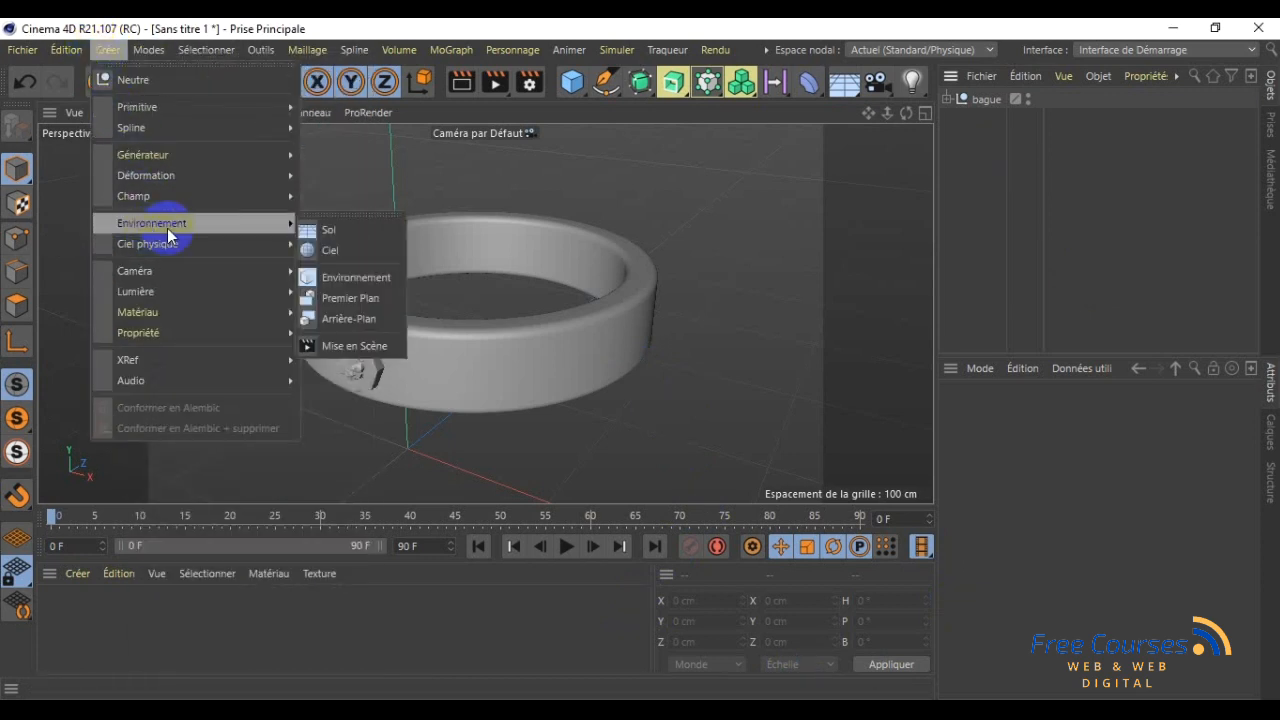
{"action": "left_click", "coordinate": [360, 235]}
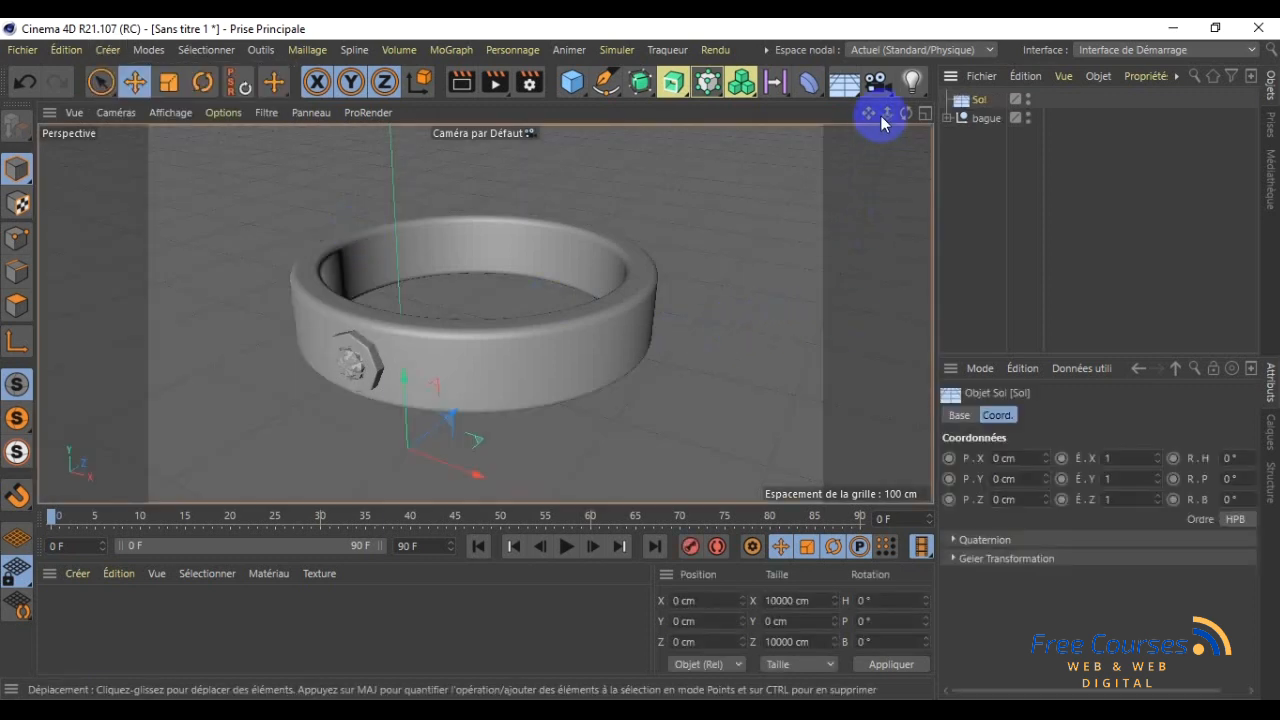
{"action": "left_click_drag", "start_coordinate": [903, 118], "coordinate": [641, 360]}
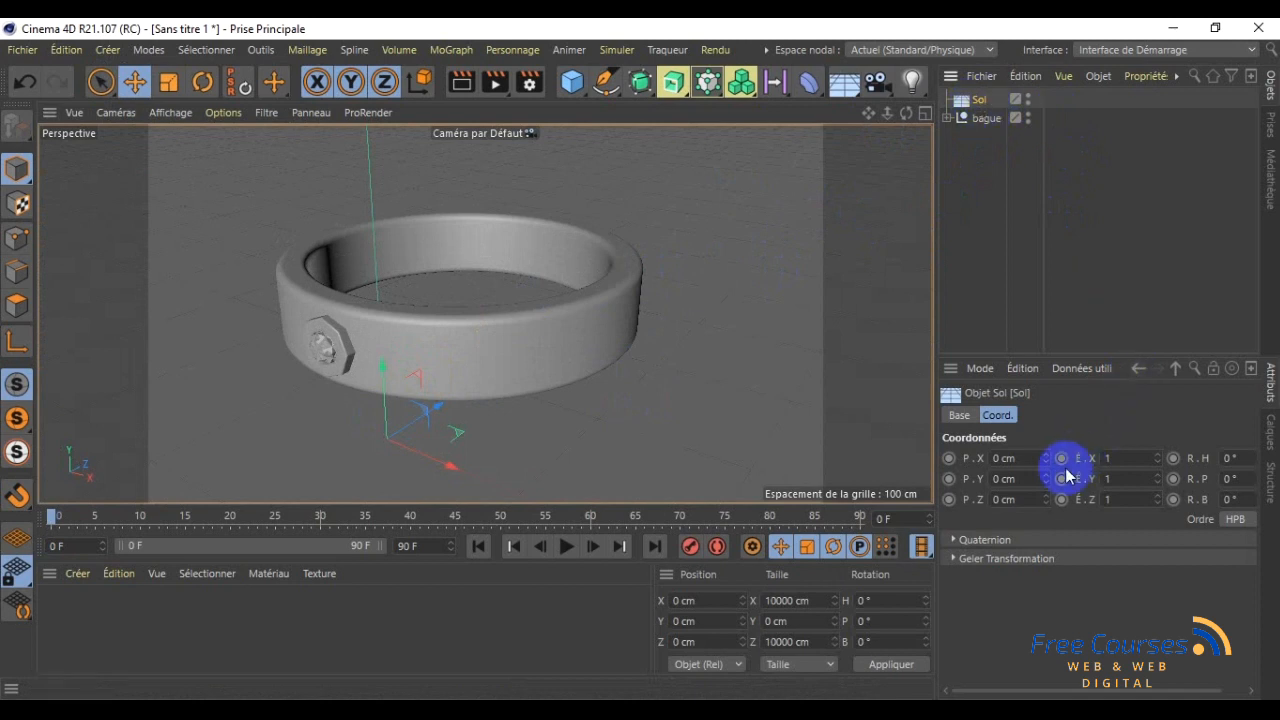
{"action": "left_click_drag", "start_coordinate": [1047, 480], "coordinate": [977, 471]}
{"action": "left_click", "coordinate": [988, 230]}
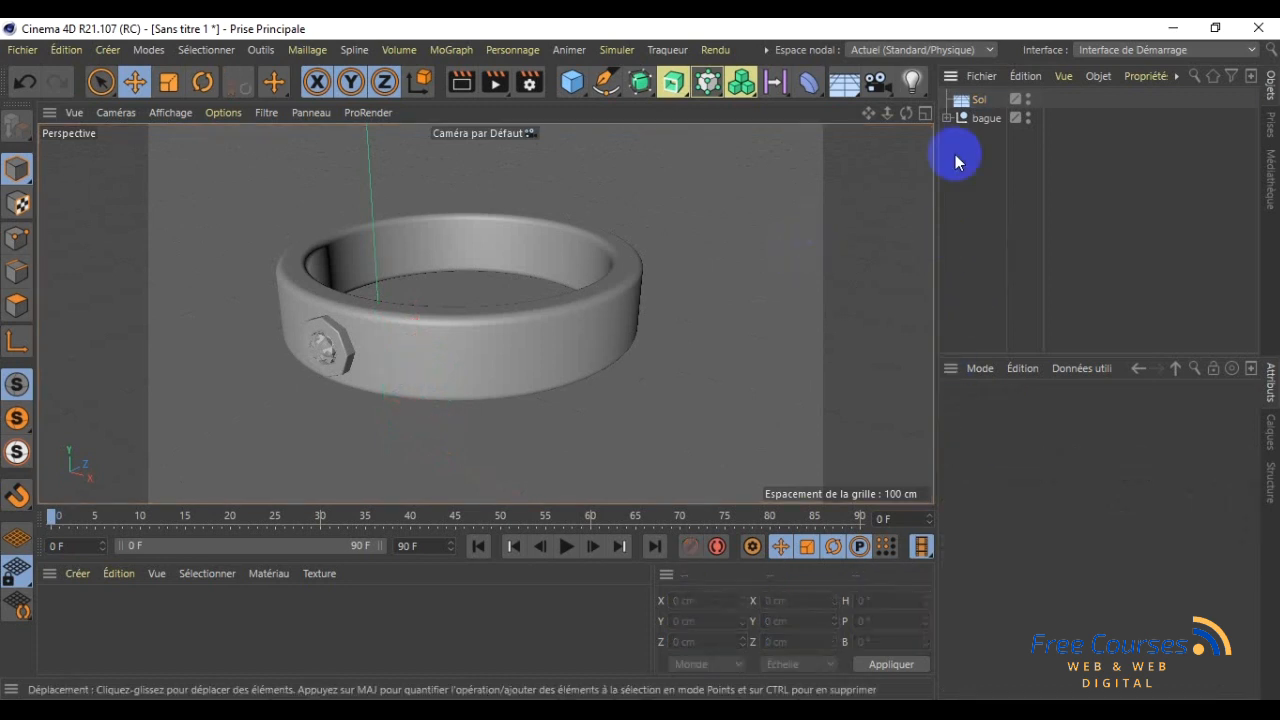
{"action": "left_click", "coordinate": [979, 118]}
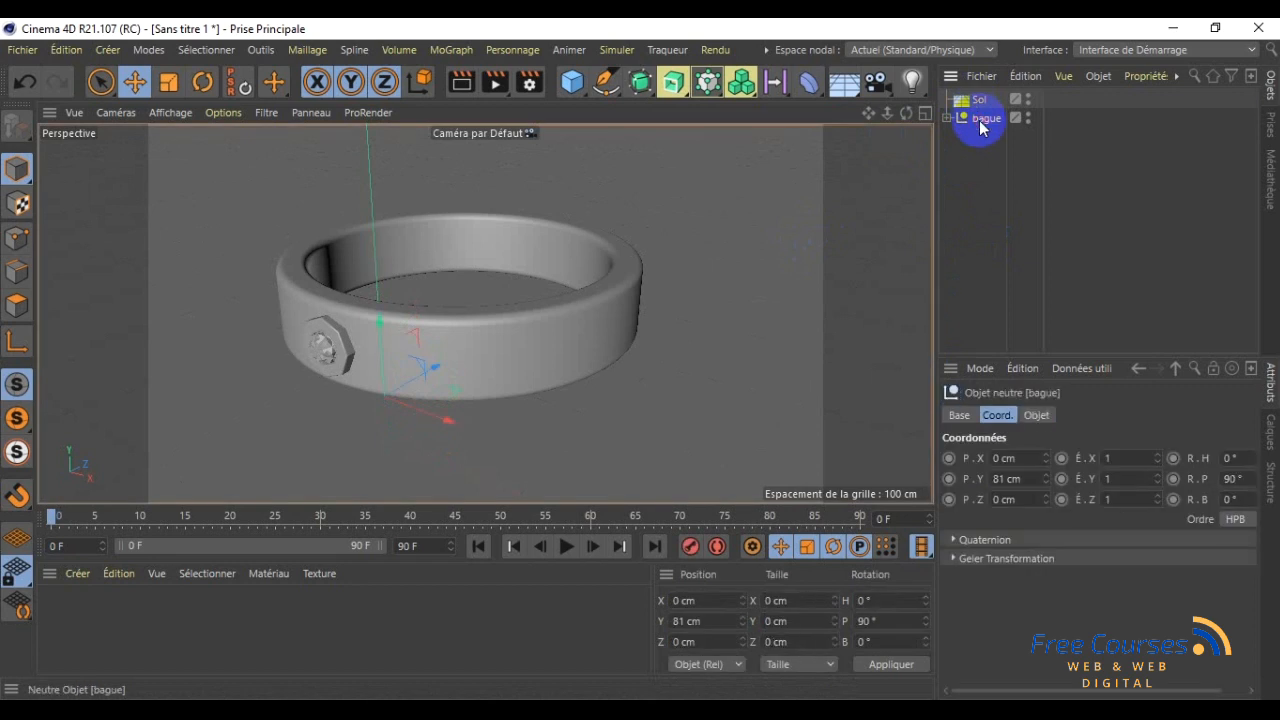
- Add a sky object (Ciel) to the scene
{"action": "left_click", "coordinate": [110, 52]}
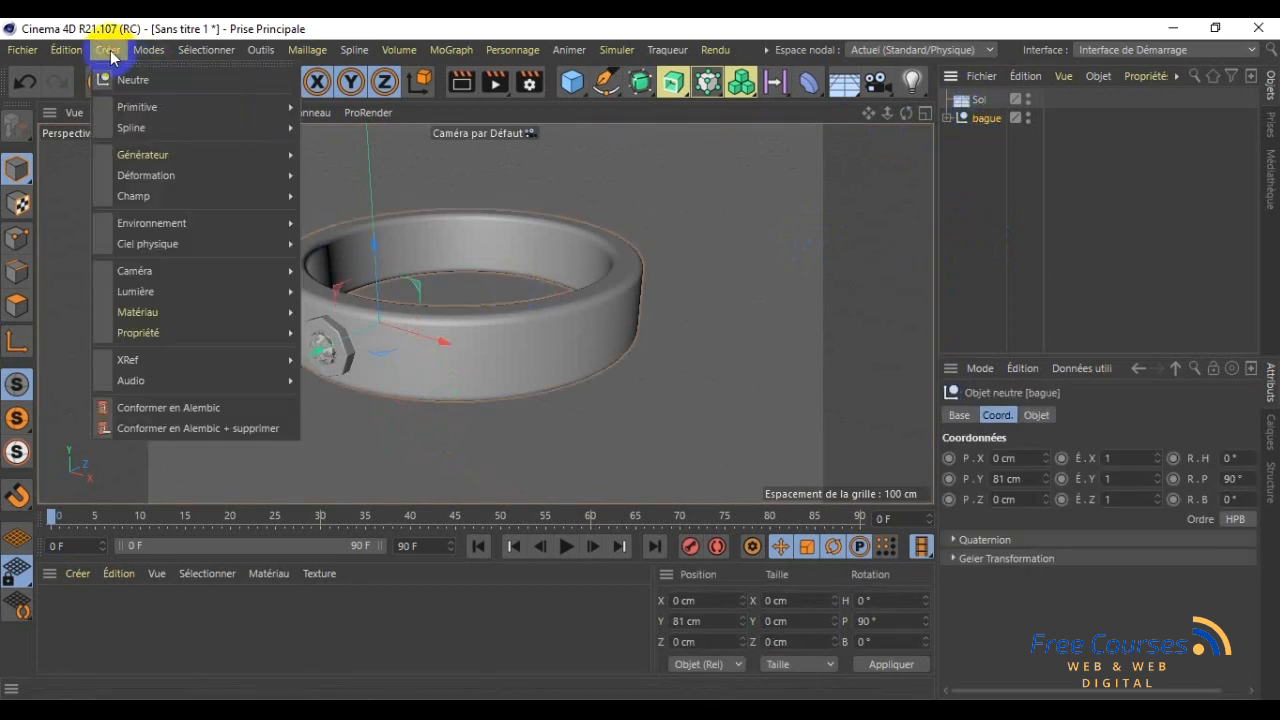
{"action": "mouse_move", "coordinate": [166, 222]}
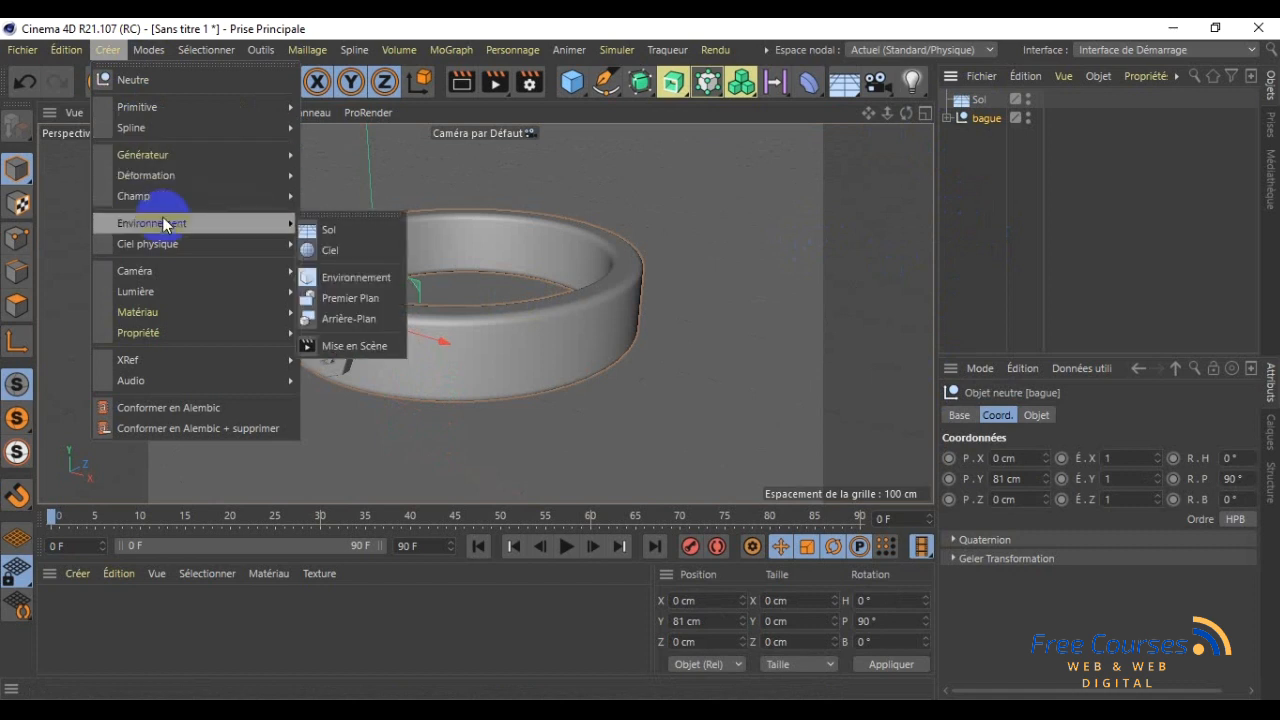
{"action": "left_click", "coordinate": [363, 254]}
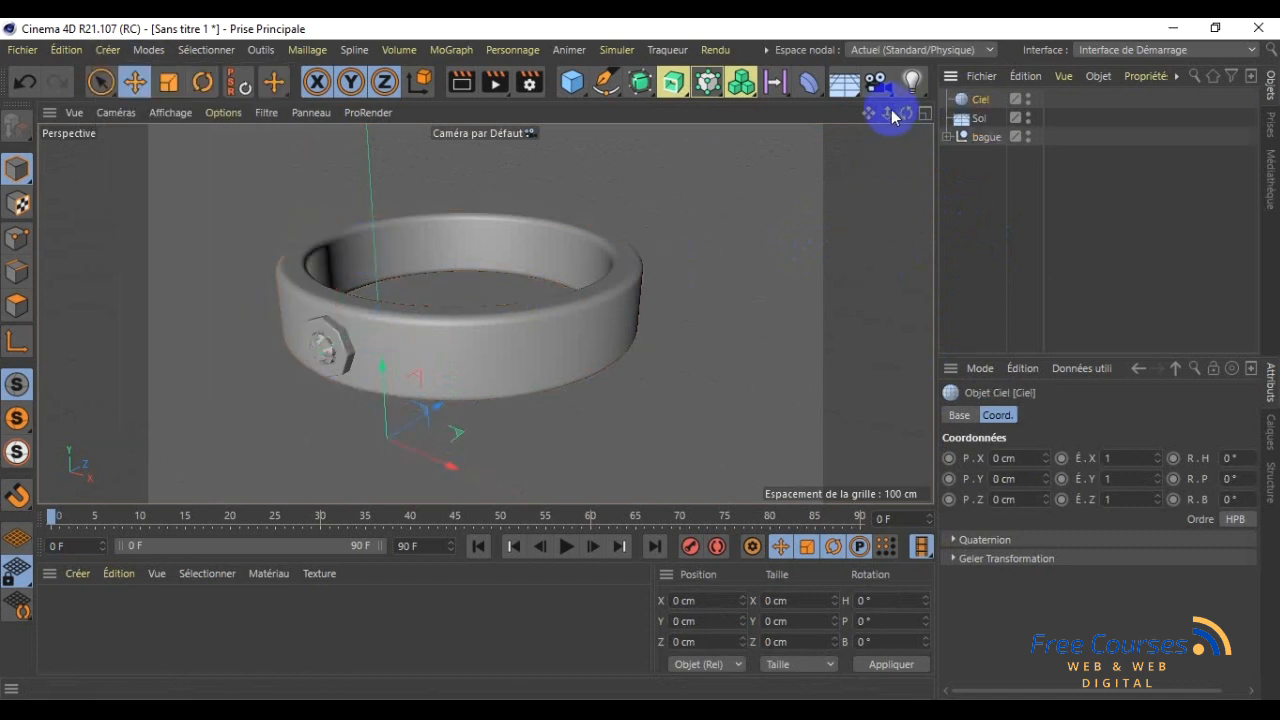
{"action": "left_click_drag", "start_coordinate": [906, 112], "coordinate": [641, 359]}
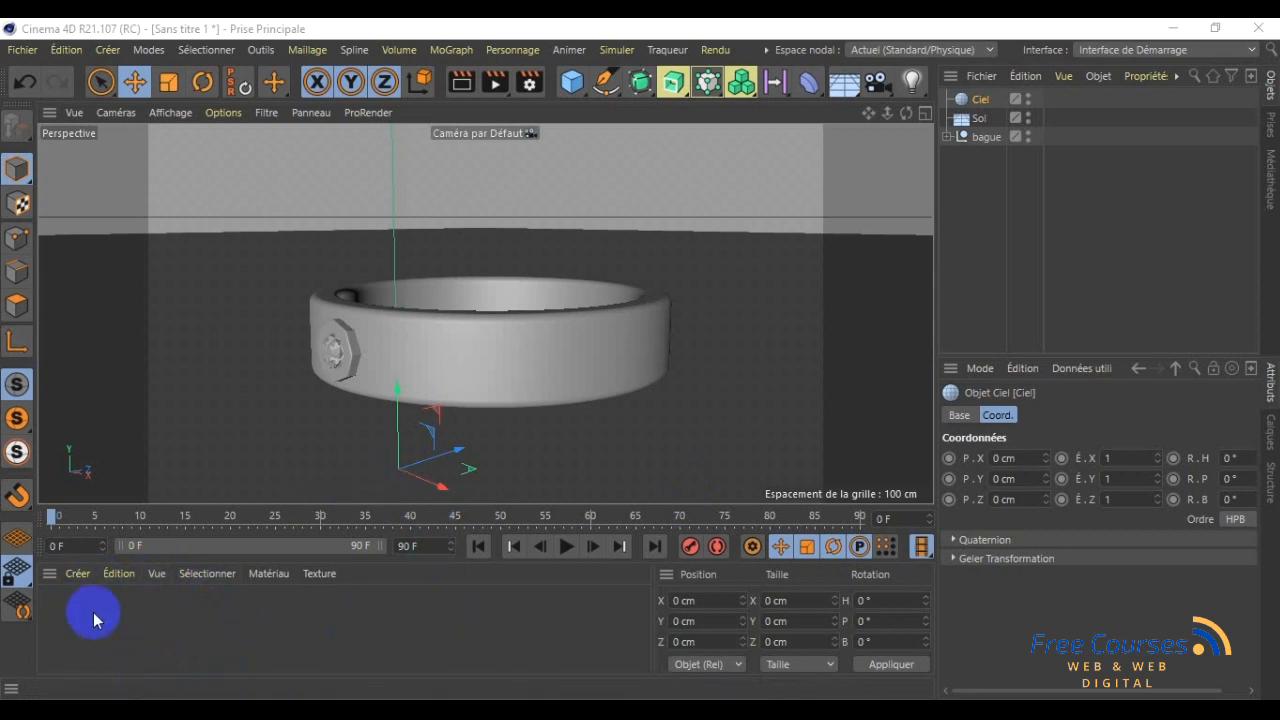
- Create a new default material (Nouveau matériau par défaut)
{"action": "left_click", "coordinate": [78, 574]}
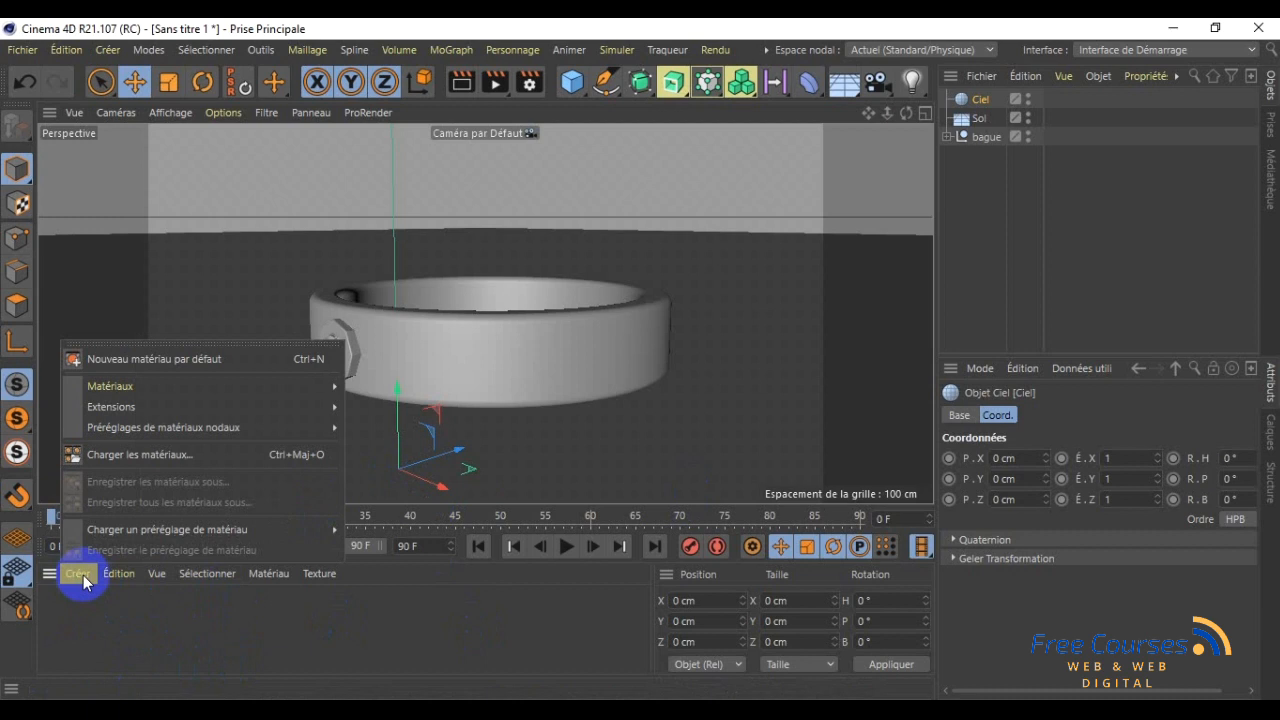
{"action": "mouse_move", "coordinate": [170, 397]}
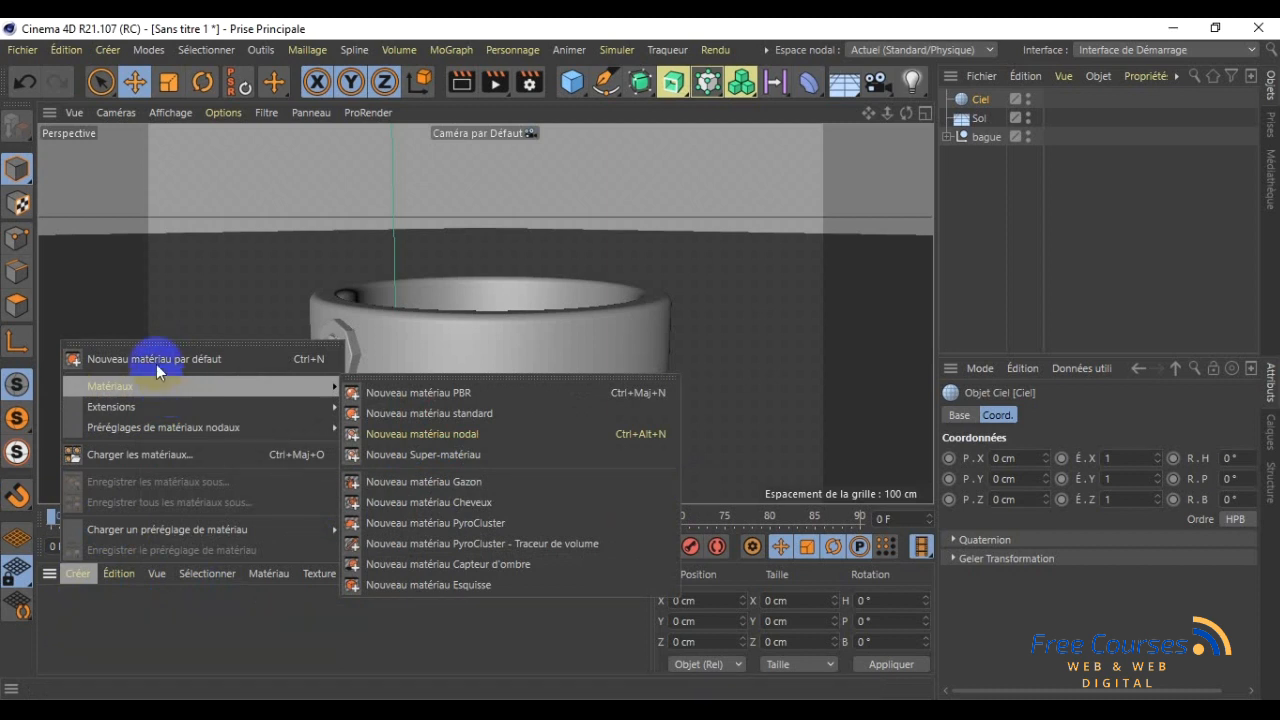
{"action": "left_click", "coordinate": [293, 637]}
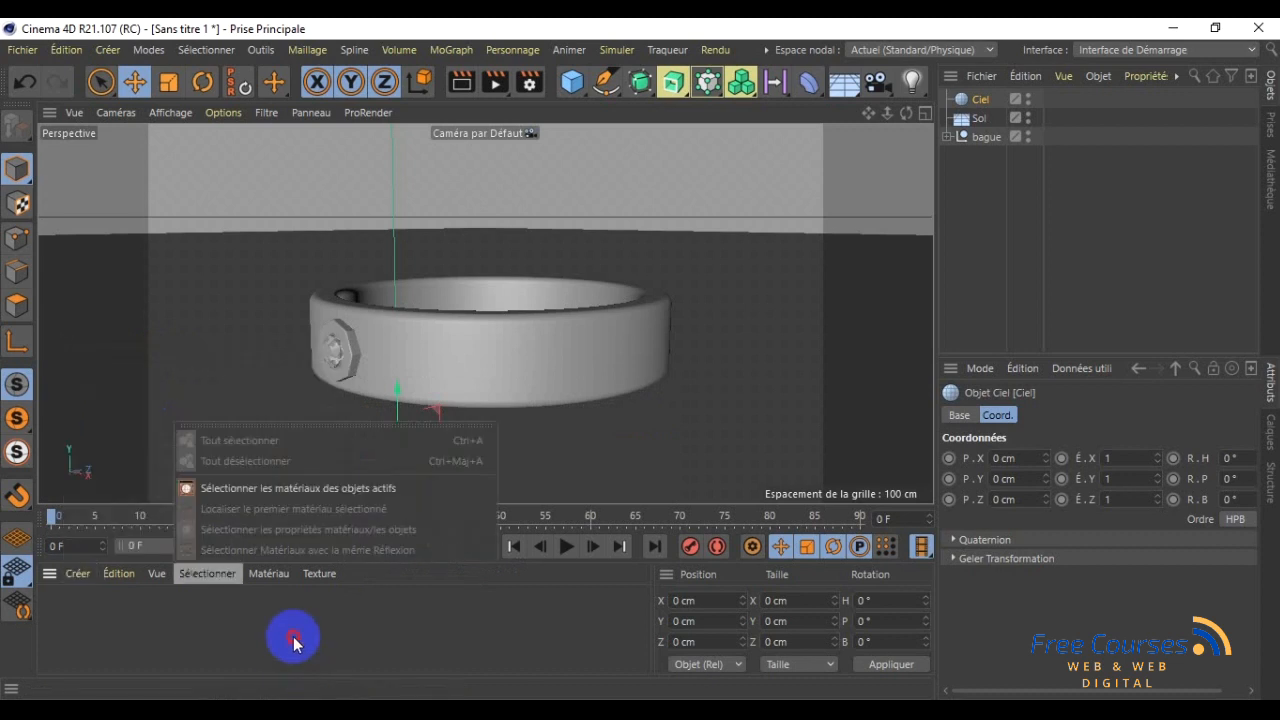
{"action": "left_click", "coordinate": [78, 573]}
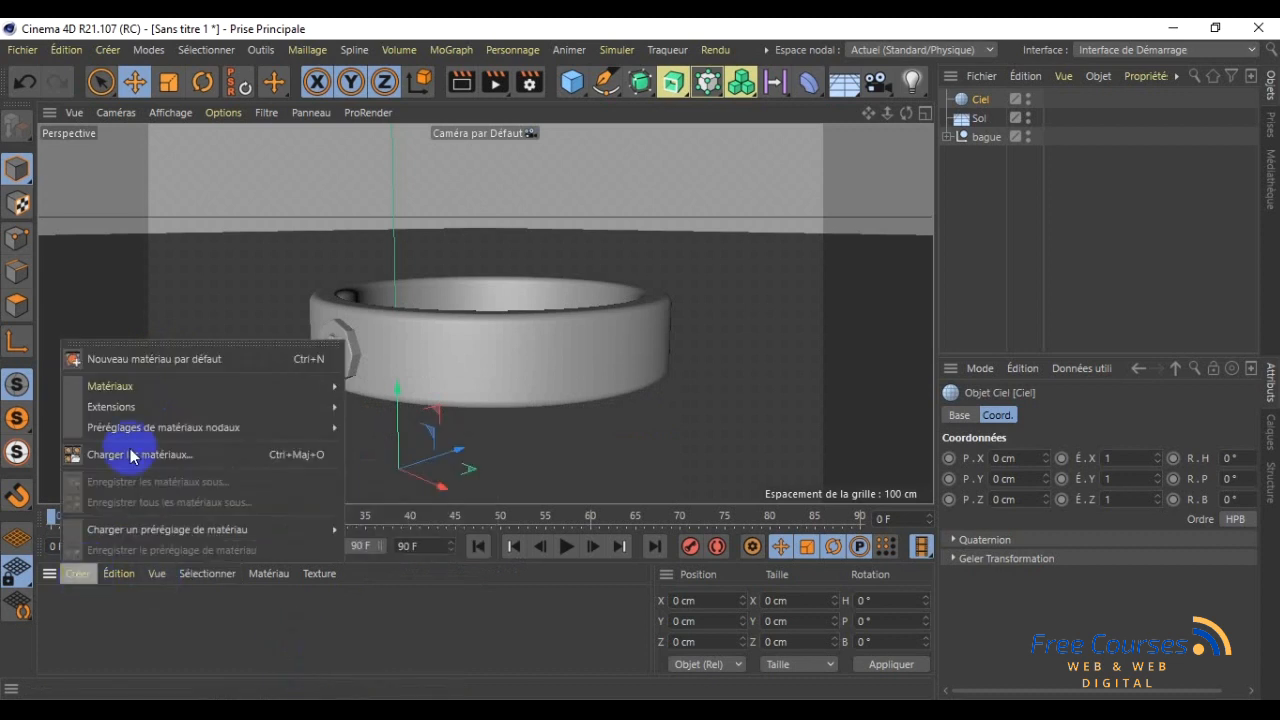
{"action": "left_click", "coordinate": [143, 364]}
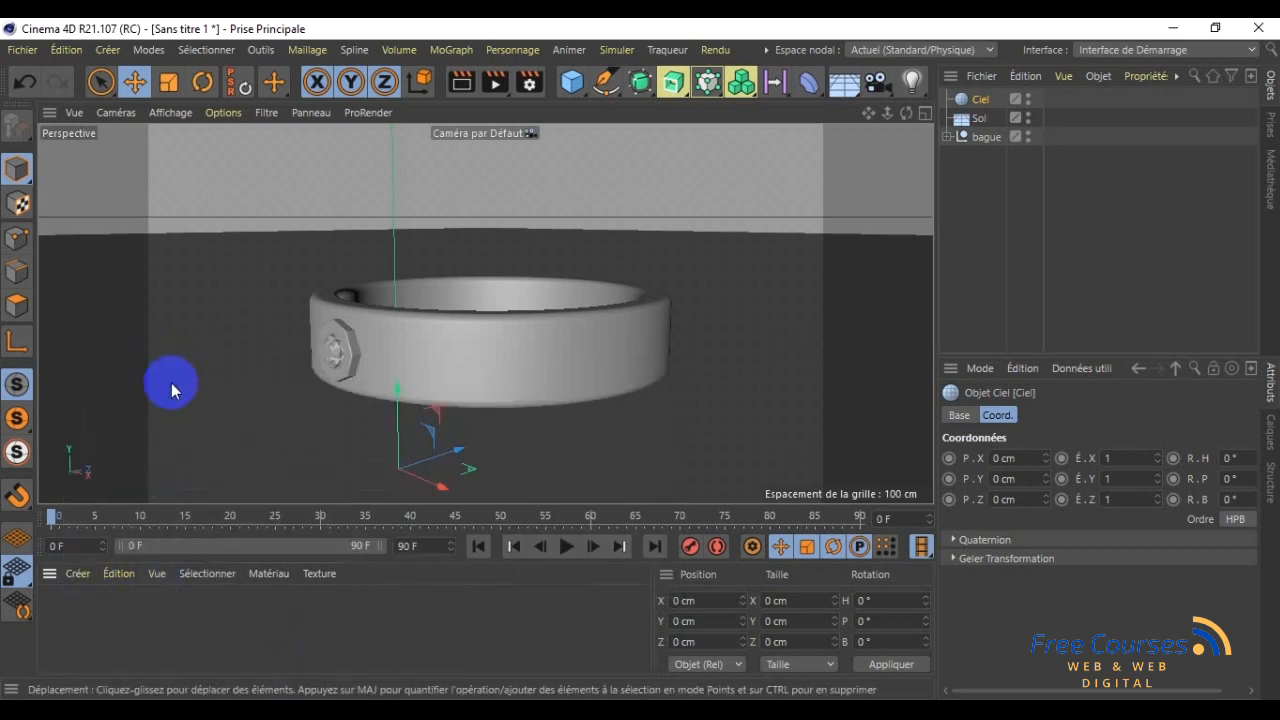
{"action": "double_click", "coordinate": [71, 628]}
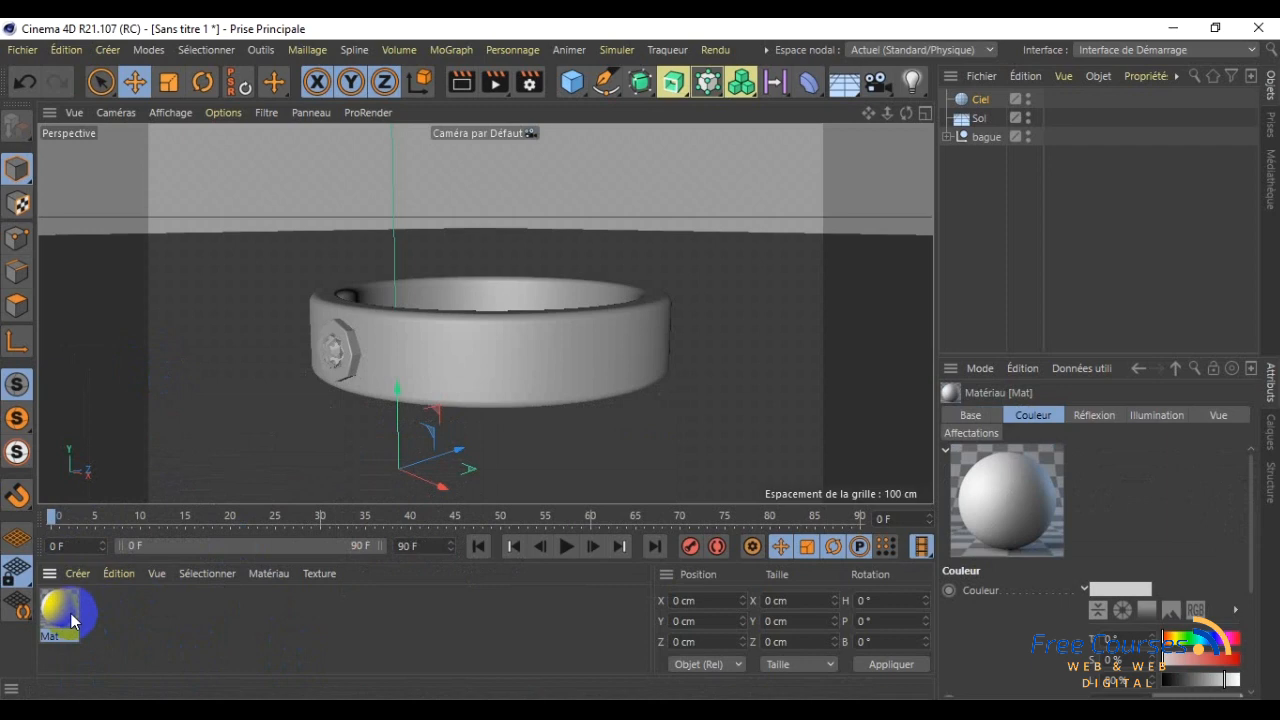
- Give the new material a gold colour in RGB mode with R 254, V 224 and B 112
{"action": "double_click", "coordinate": [71, 621]}
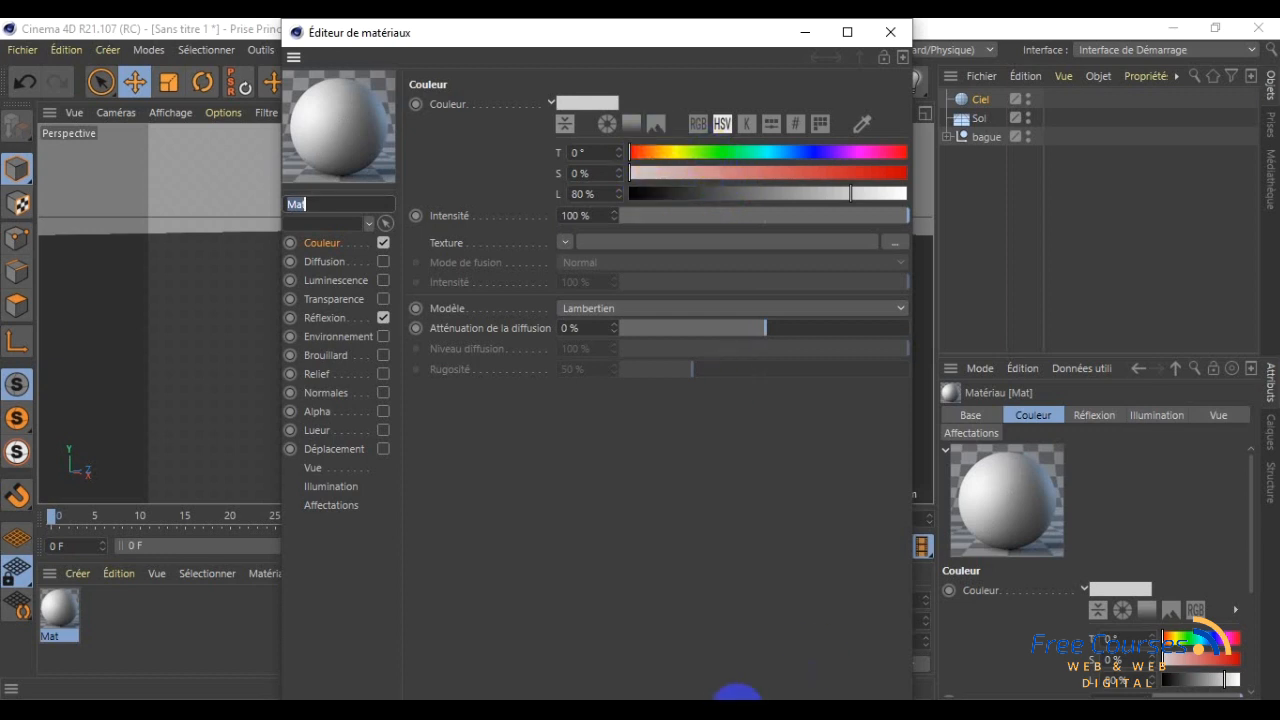
{"action": "left_click", "coordinate": [657, 465]}
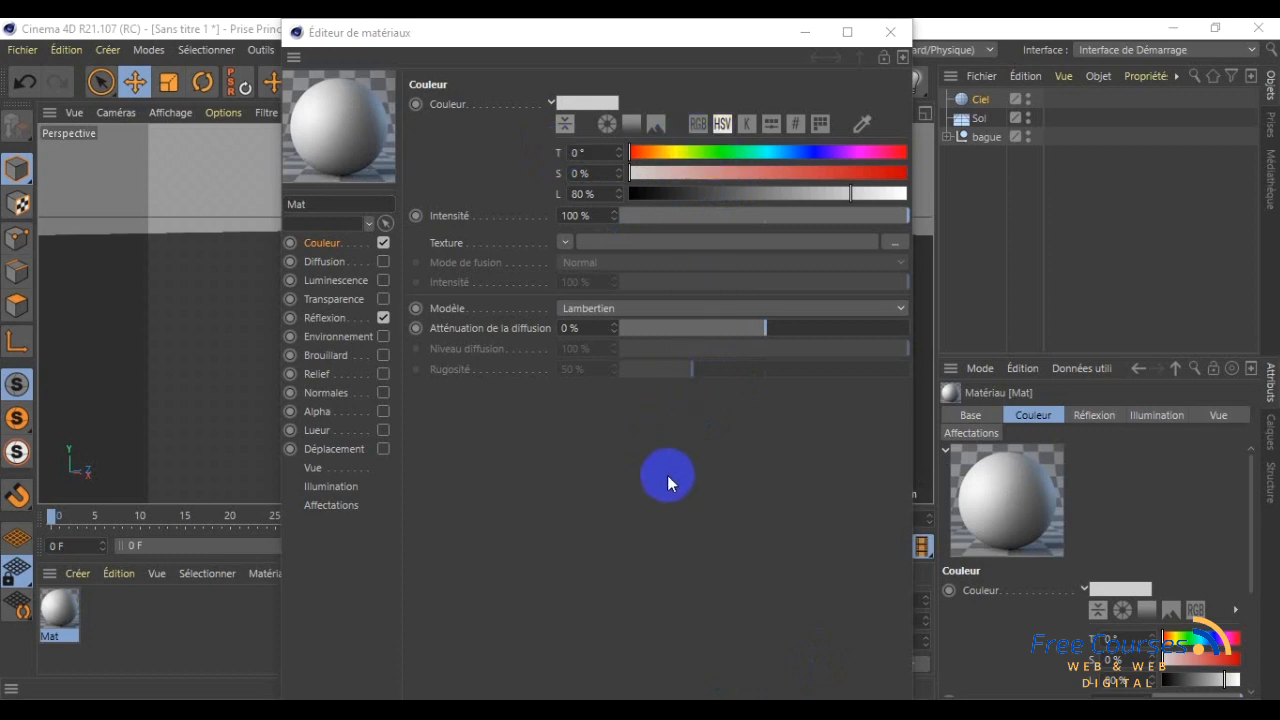
{"action": "left_click", "coordinate": [697, 125]}
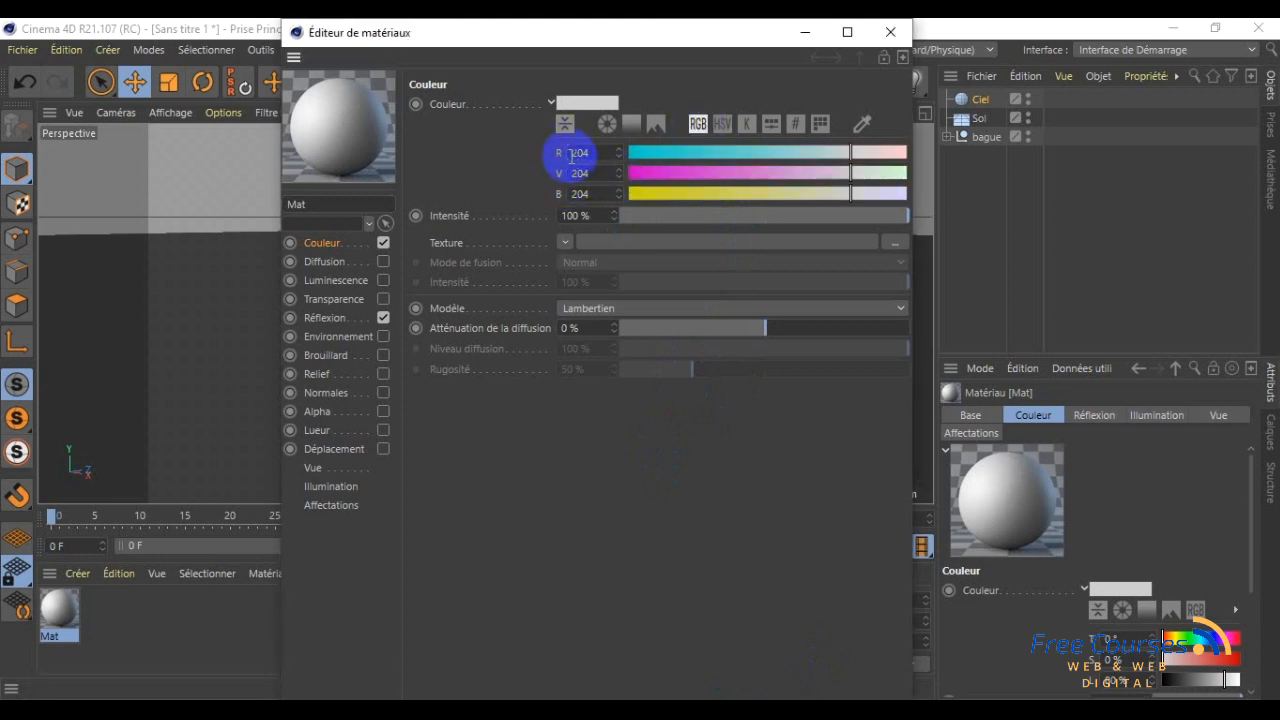
{"action": "left_click_drag", "start_coordinate": [600, 157], "coordinate": [530, 160]}
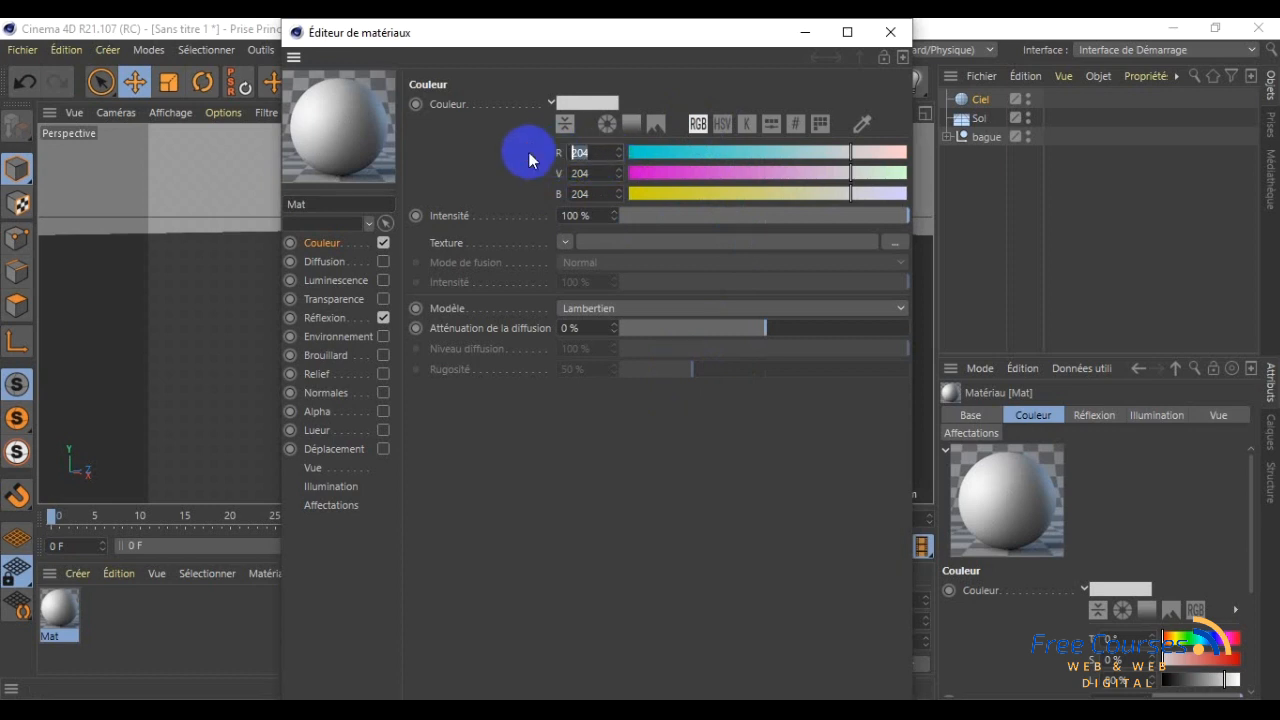
{"action": "type", "text": "254"}
{"action": "left_click_drag", "start_coordinate": [584, 174], "coordinate": [543, 166]}
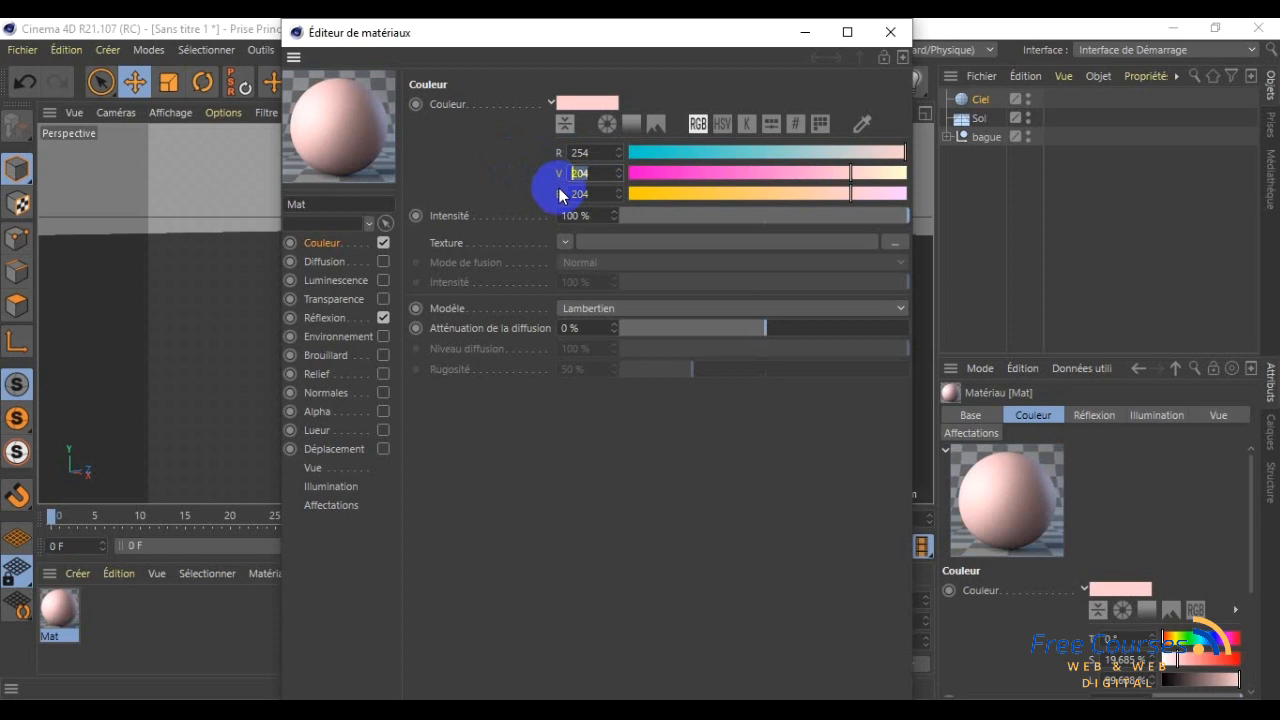
{"action": "type", "text": "224"}
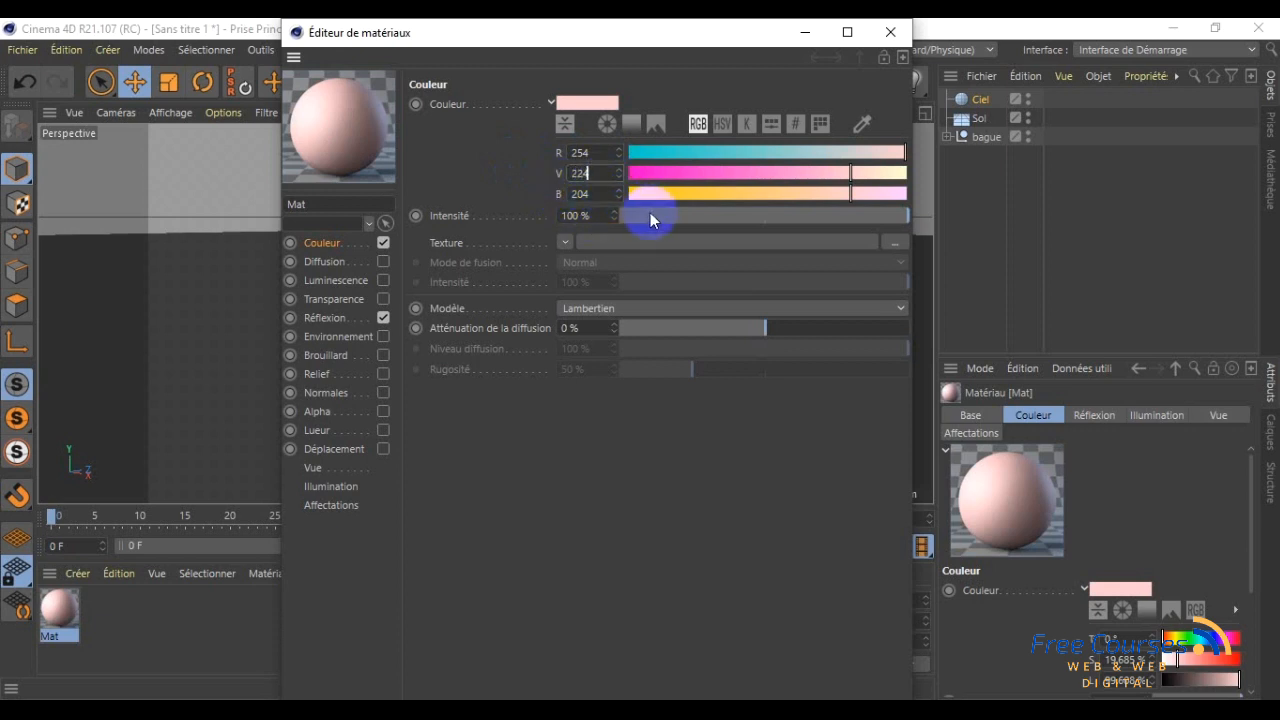
{"action": "key", "text": "Tab"}
{"action": "type", "text": "112"}
{"action": "key", "text": "Return"}
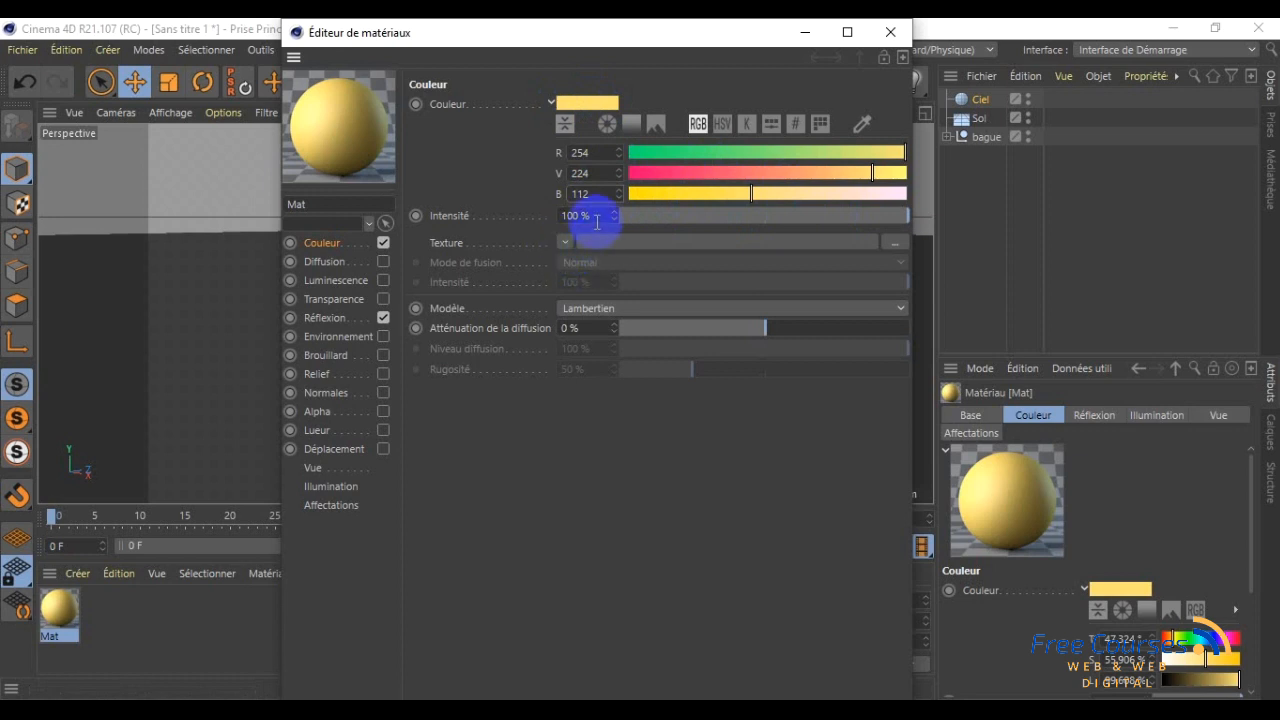
- Set the layer colour of the gold material's default specular reflection in RGB mode to R 213, V 224 and B 17
{"action": "left_click", "coordinate": [330, 319]}
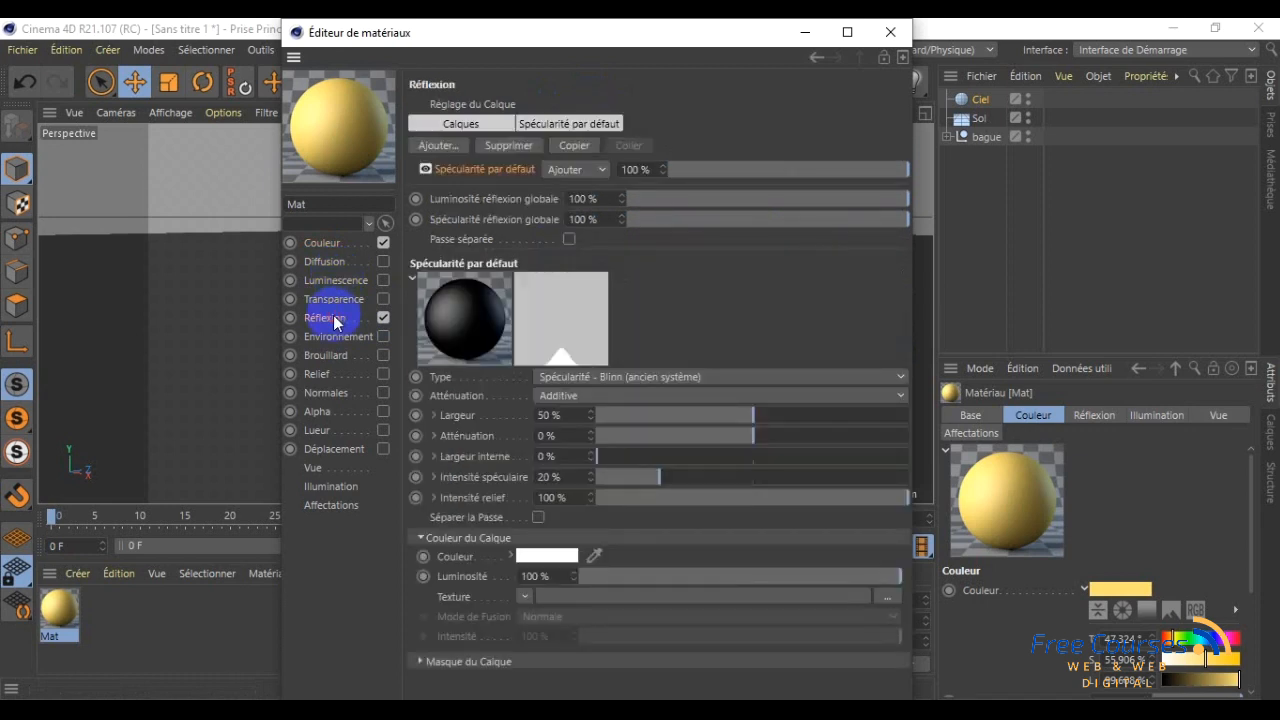
{"action": "left_click", "coordinate": [335, 244]}
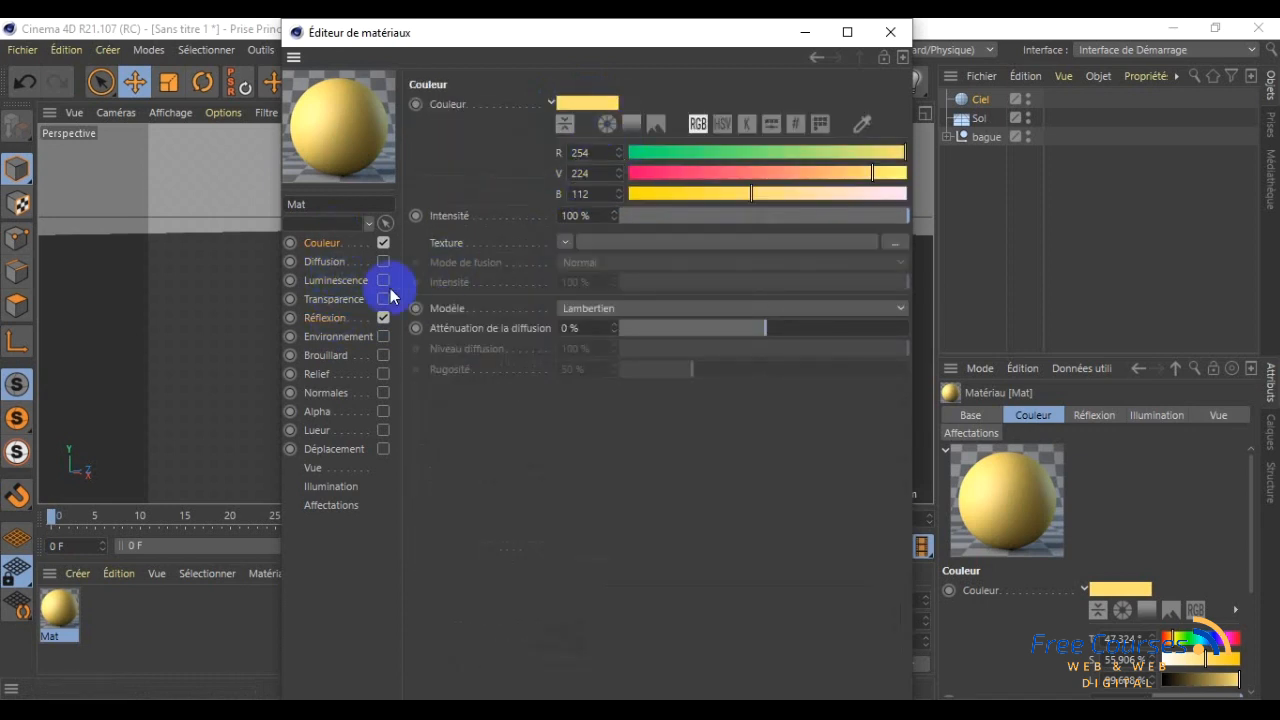
{"action": "left_click", "coordinate": [333, 318]}
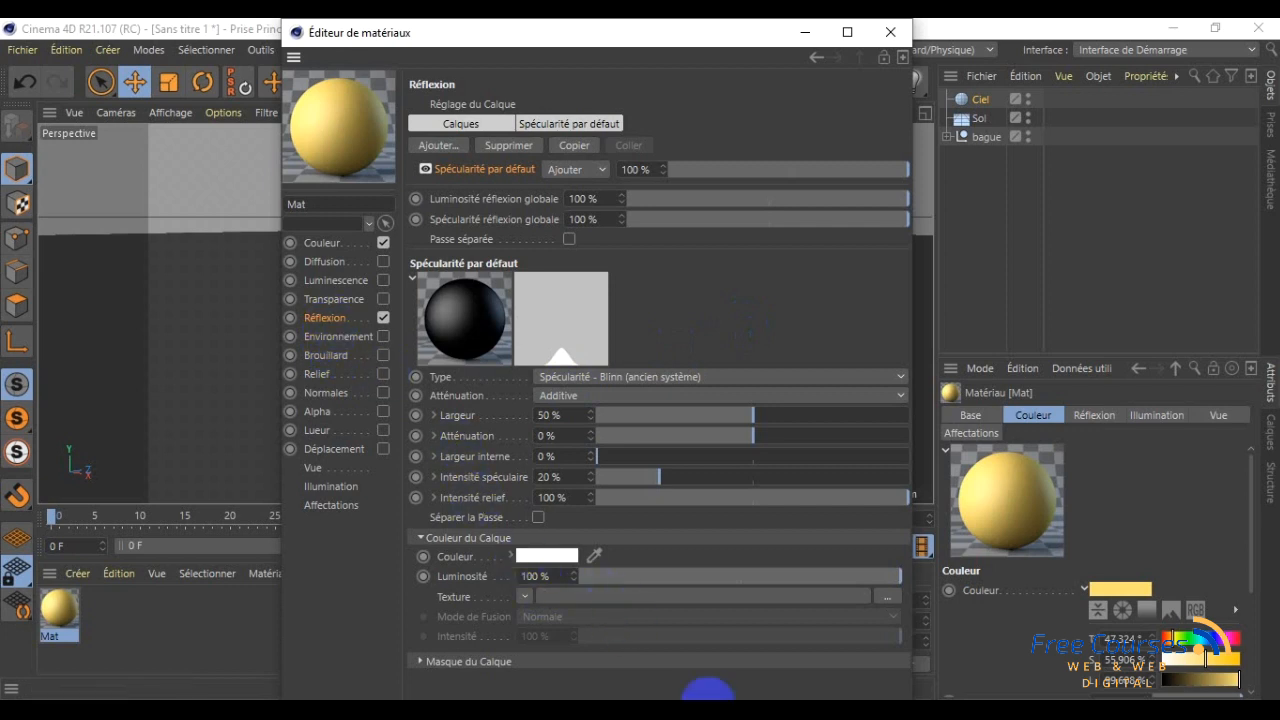
{"action": "left_click", "coordinate": [536, 557]}
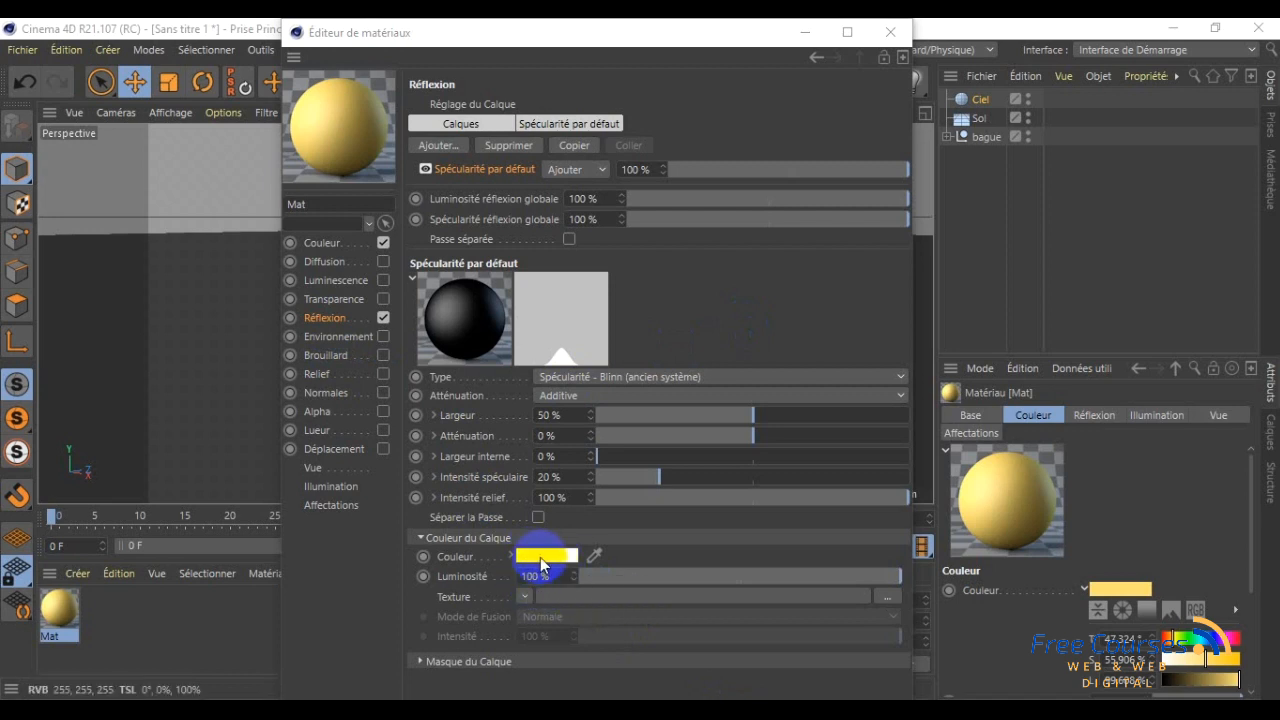
{"action": "left_click", "coordinate": [533, 563]}
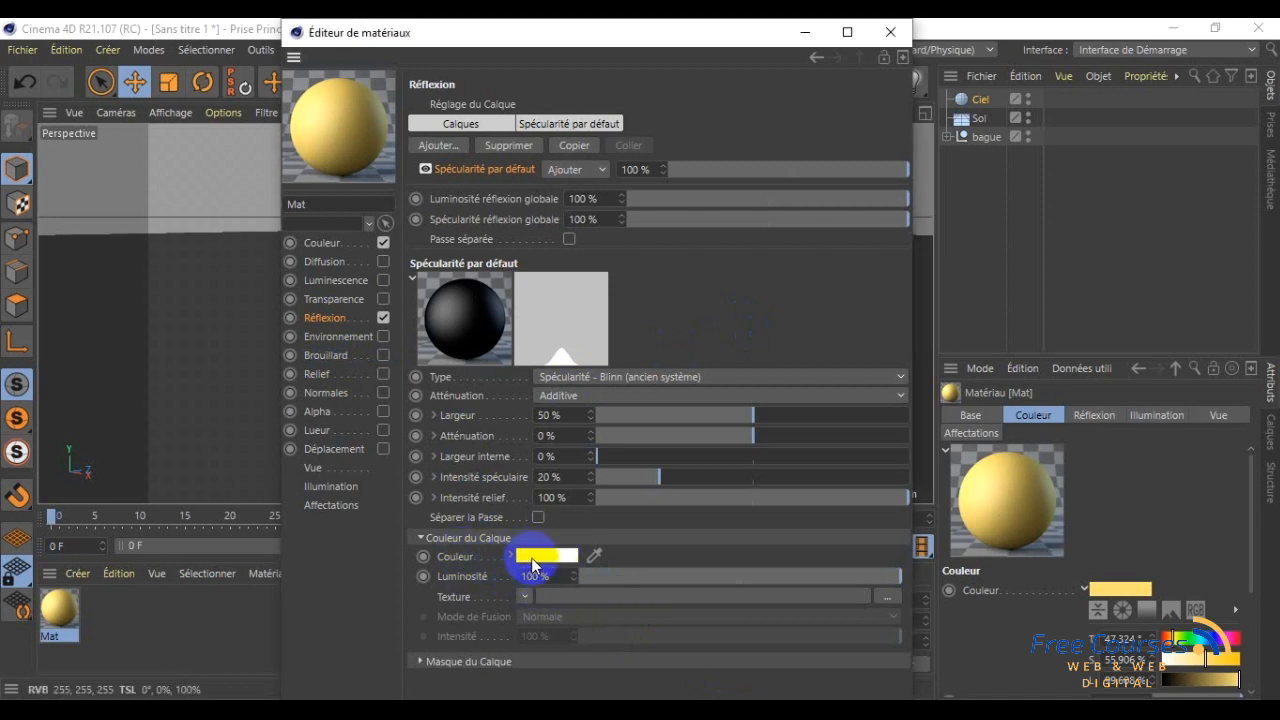
{"action": "left_click", "coordinate": [531, 563]}
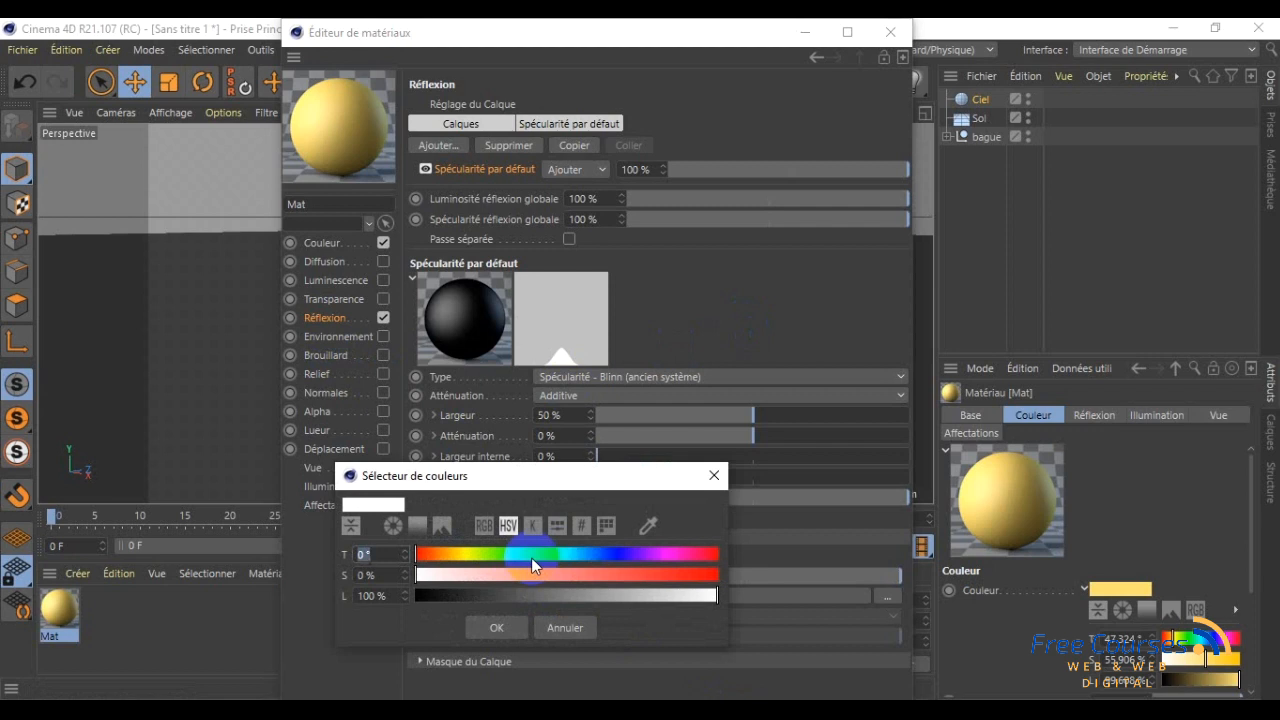
{"action": "left_click", "coordinate": [487, 527]}
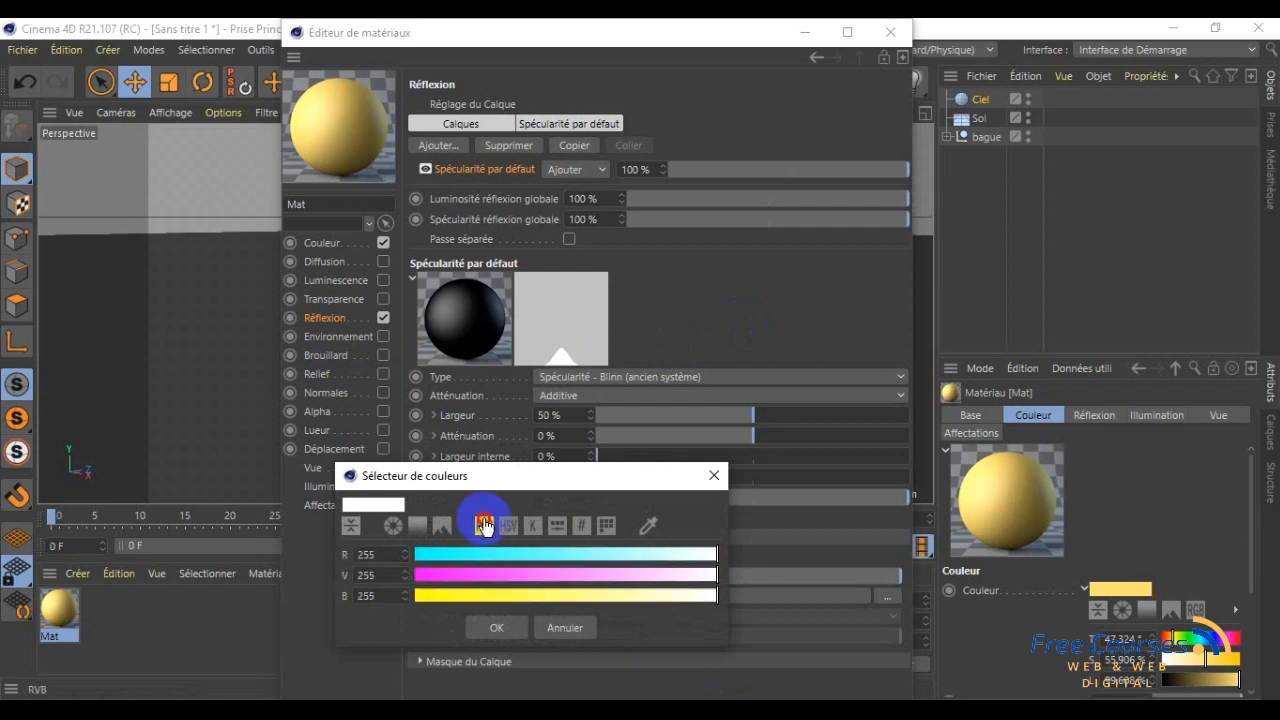
{"action": "left_click", "coordinate": [372, 554]}
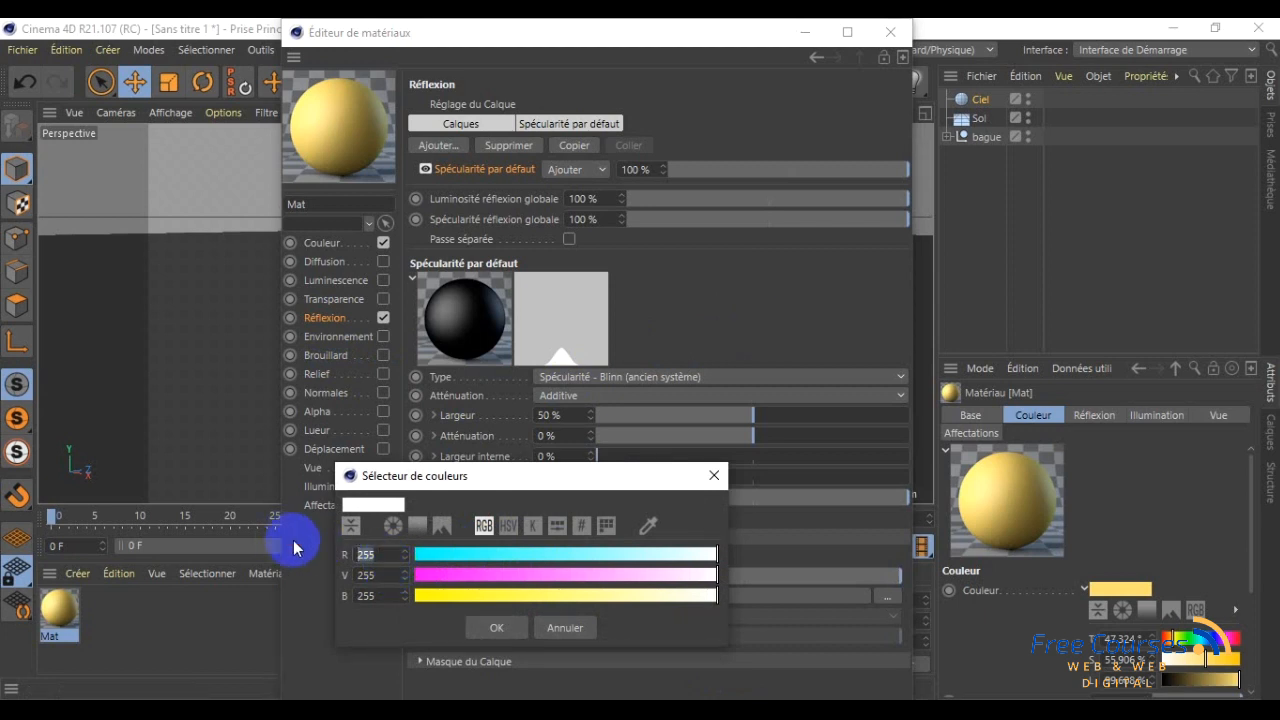
{"action": "type", "text": "213"}
{"action": "left_click", "coordinate": [393, 578]}
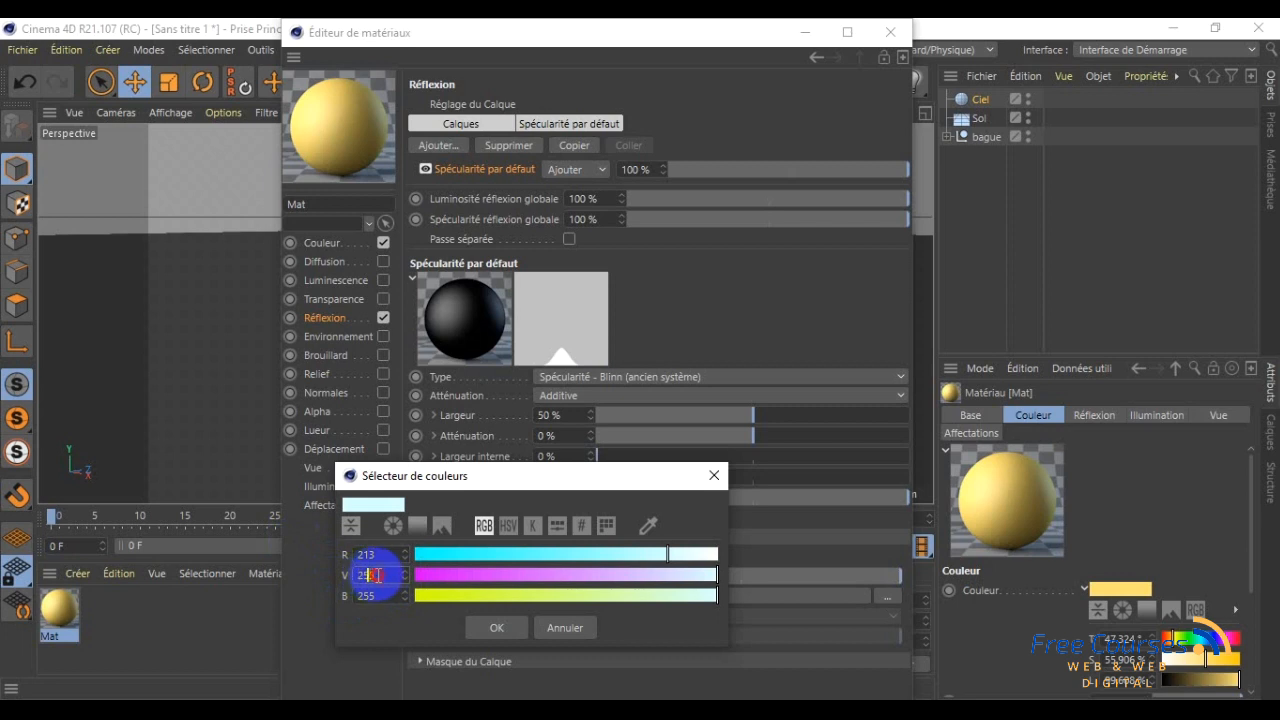
{"action": "left_click", "coordinate": [343, 575]}
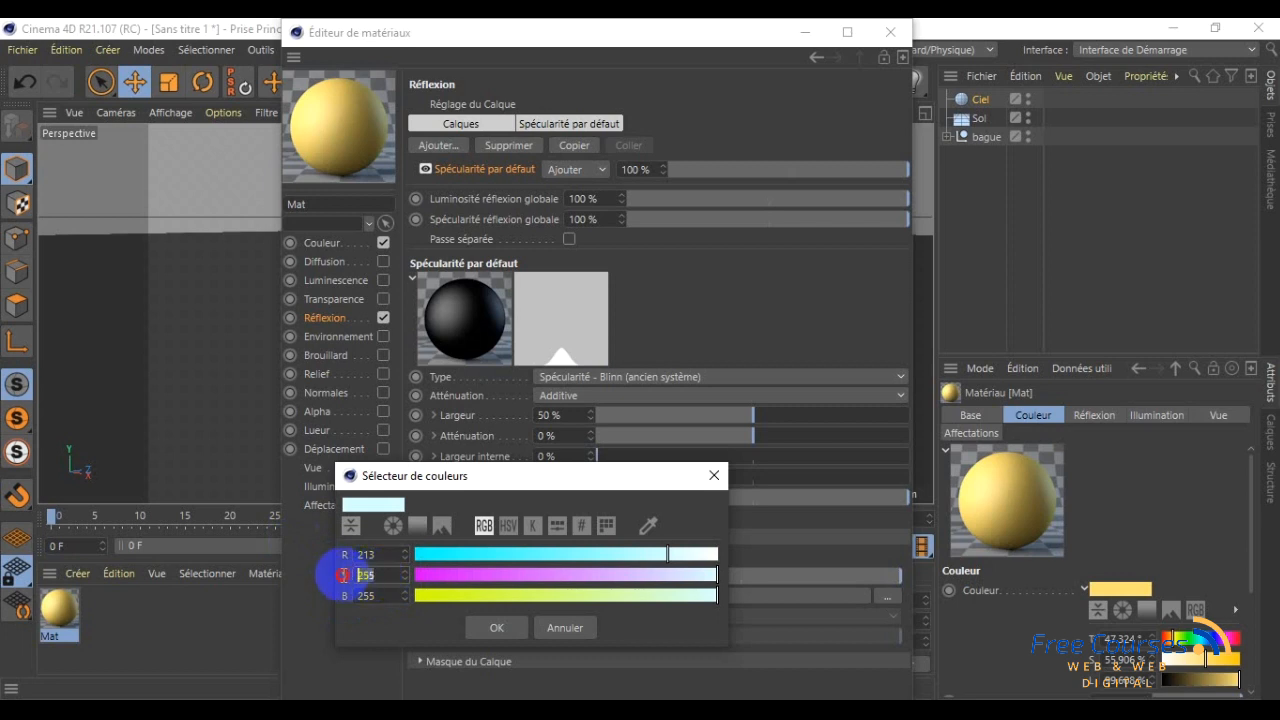
{"action": "type", "text": "224"}
{"action": "left_click", "coordinate": [329, 595]}
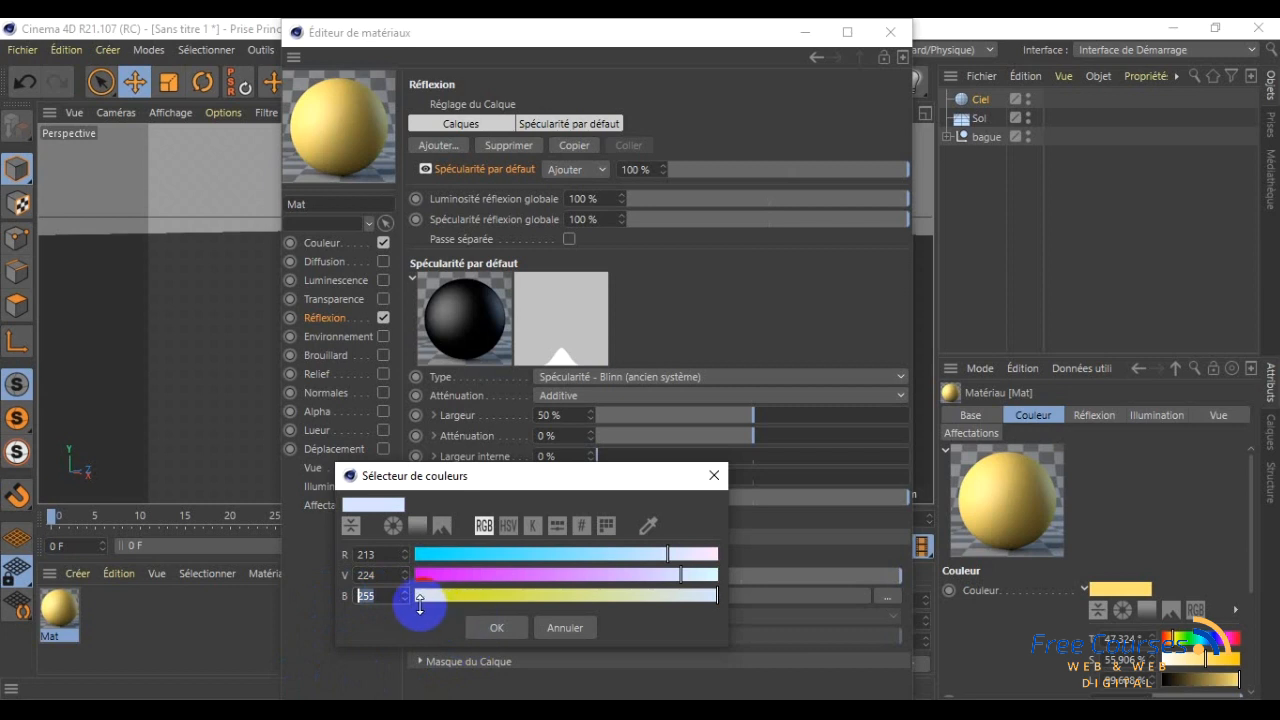
{"action": "key", "text": "BackSpace"}
{"action": "left_click", "coordinate": [311, 602]}
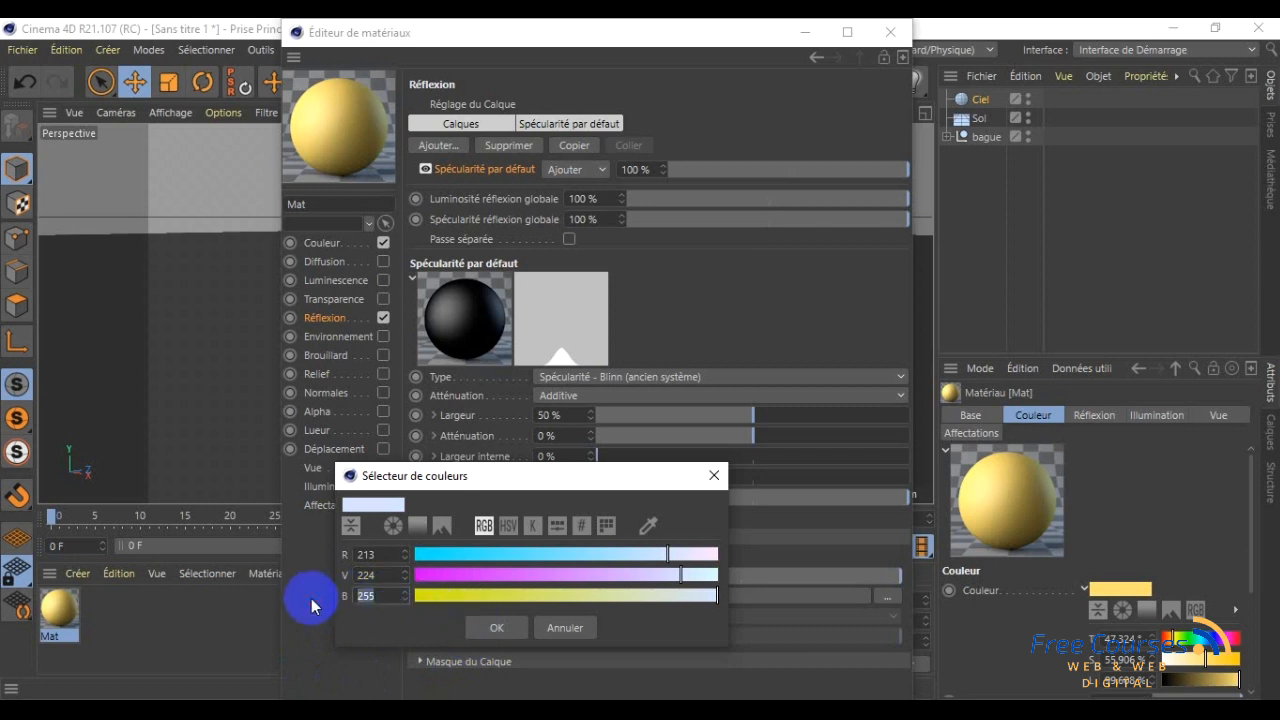
{"action": "type", "text": "17"}
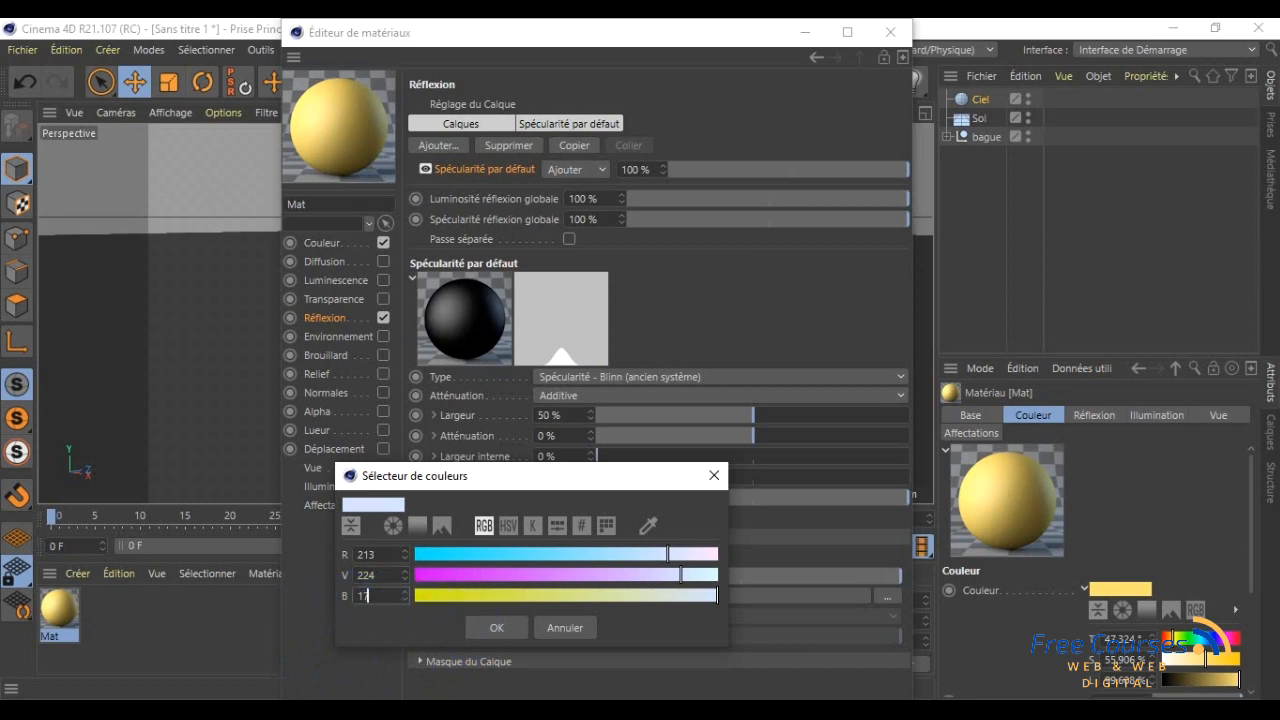
{"action": "left_click", "coordinate": [497, 628]}
- Set the brightness (Luminosité) of the reflection layer colour to 30 %
{"action": "double_click", "coordinate": [543, 578]}
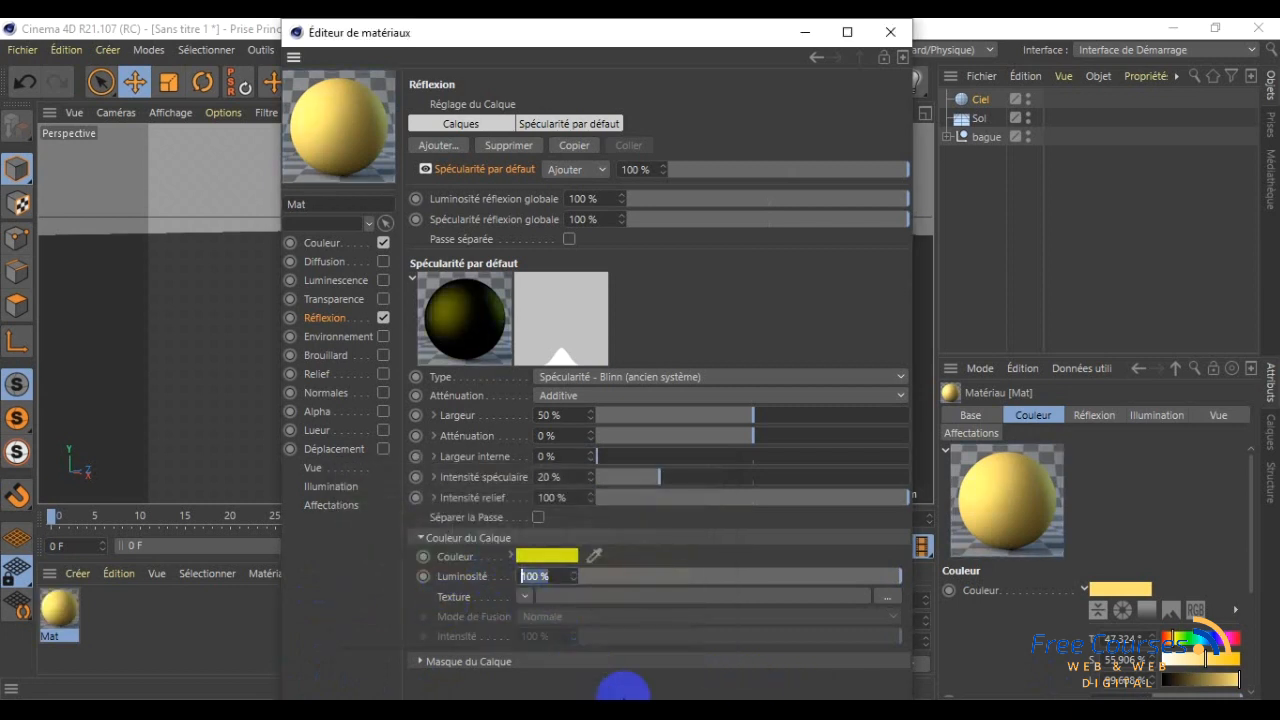
{"action": "type", "text": "30"}
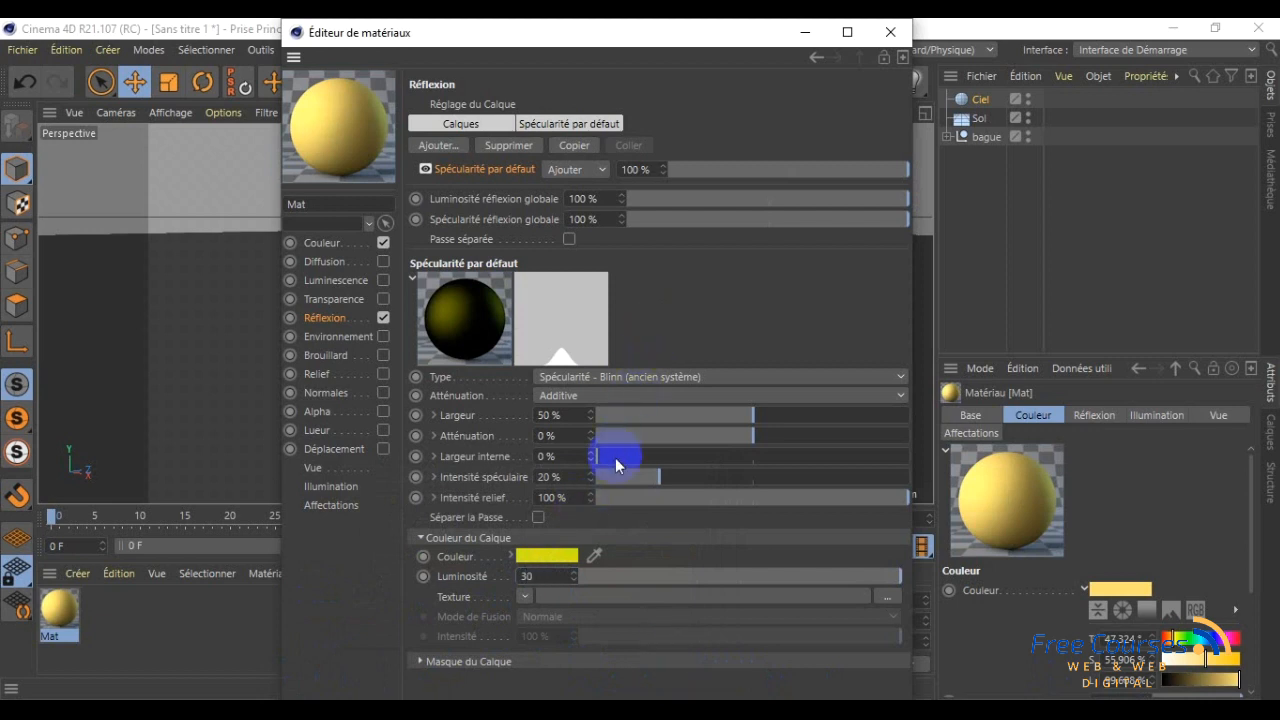
{"action": "left_click", "coordinate": [318, 612]}
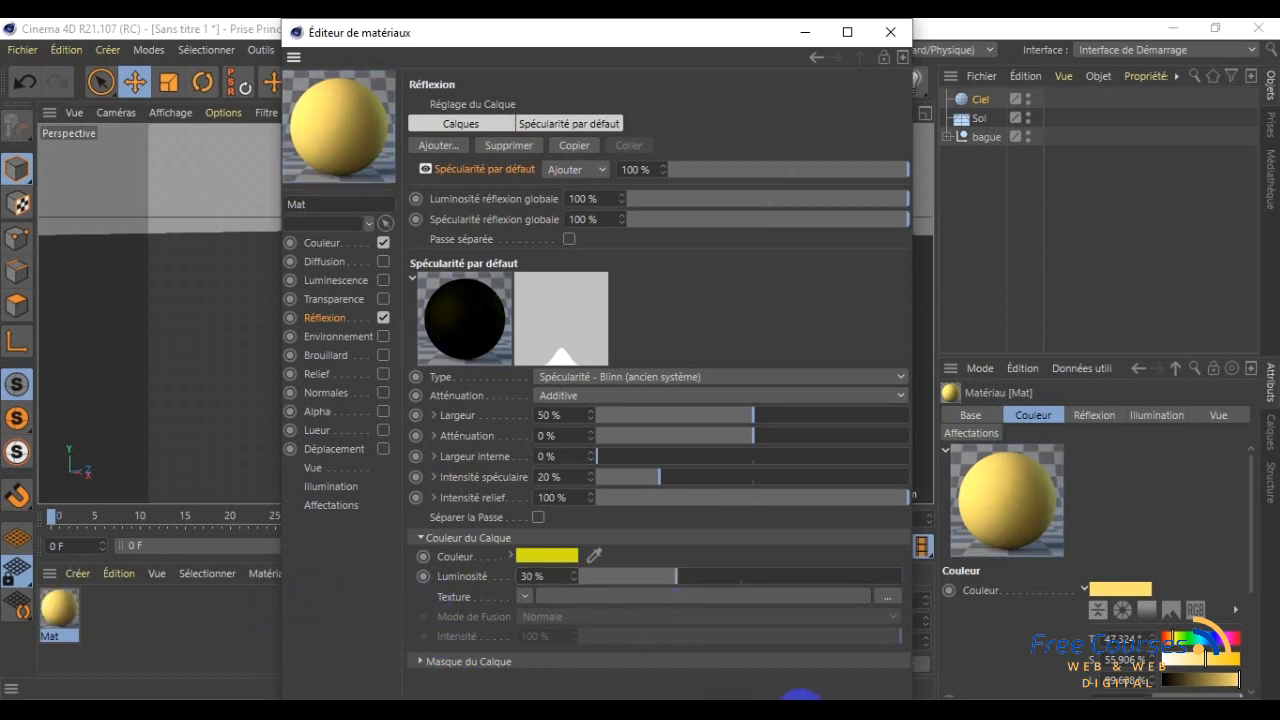
- Set the default specular's width (Largeur) to 80 %, attenuation to -35 % and inner width (Largeur interne) to 16 %
{"action": "left_click", "coordinate": [563, 416]}
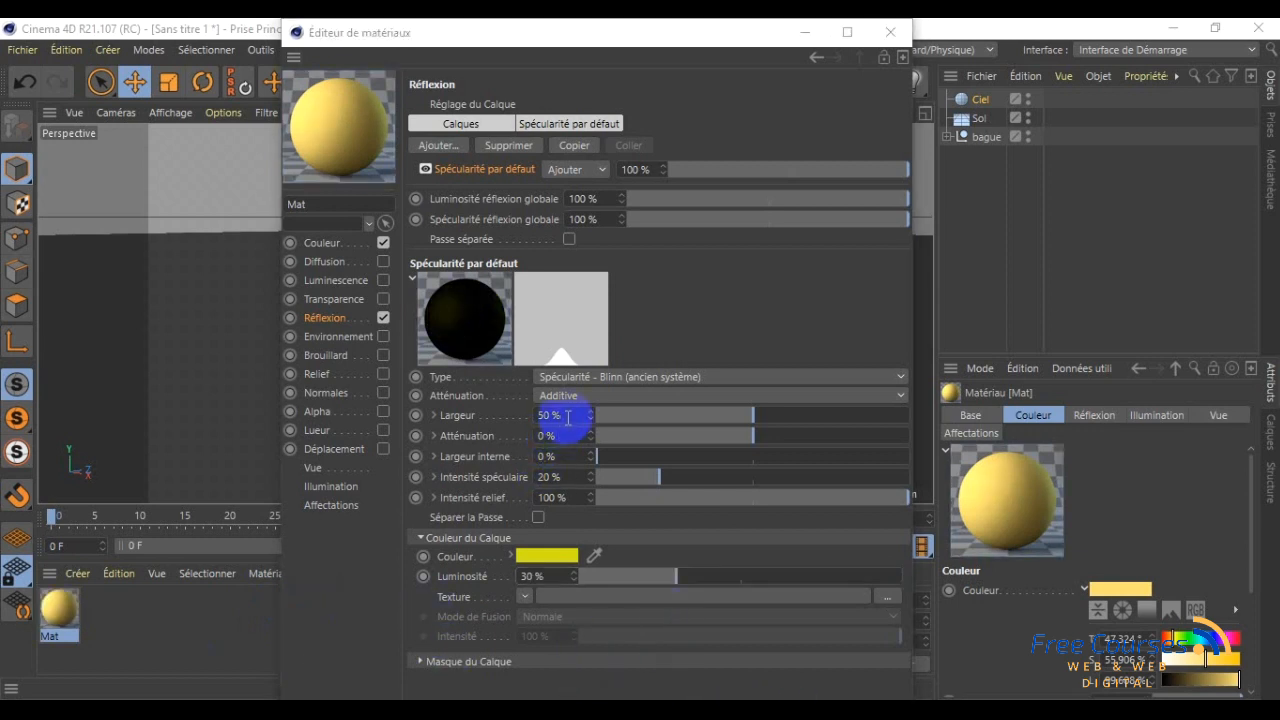
{"action": "left_click_drag", "start_coordinate": [567, 416], "coordinate": [496, 434]}
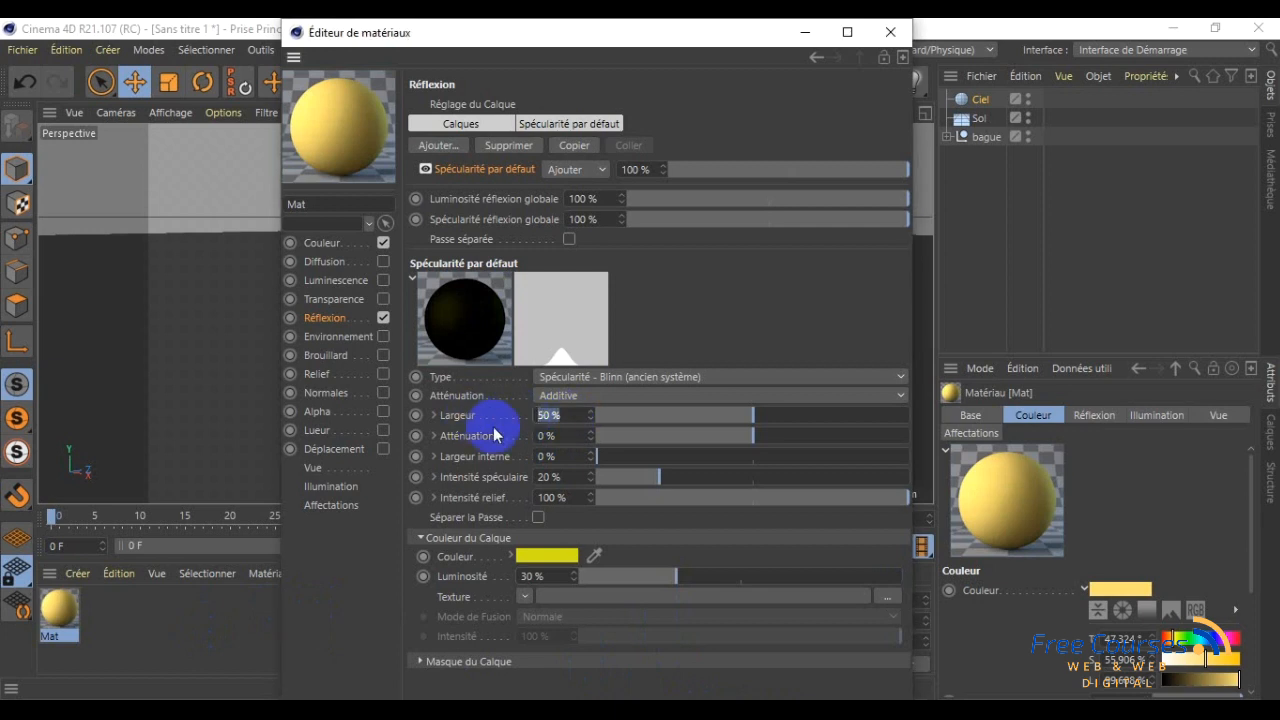
{"action": "type", "text": "80"}
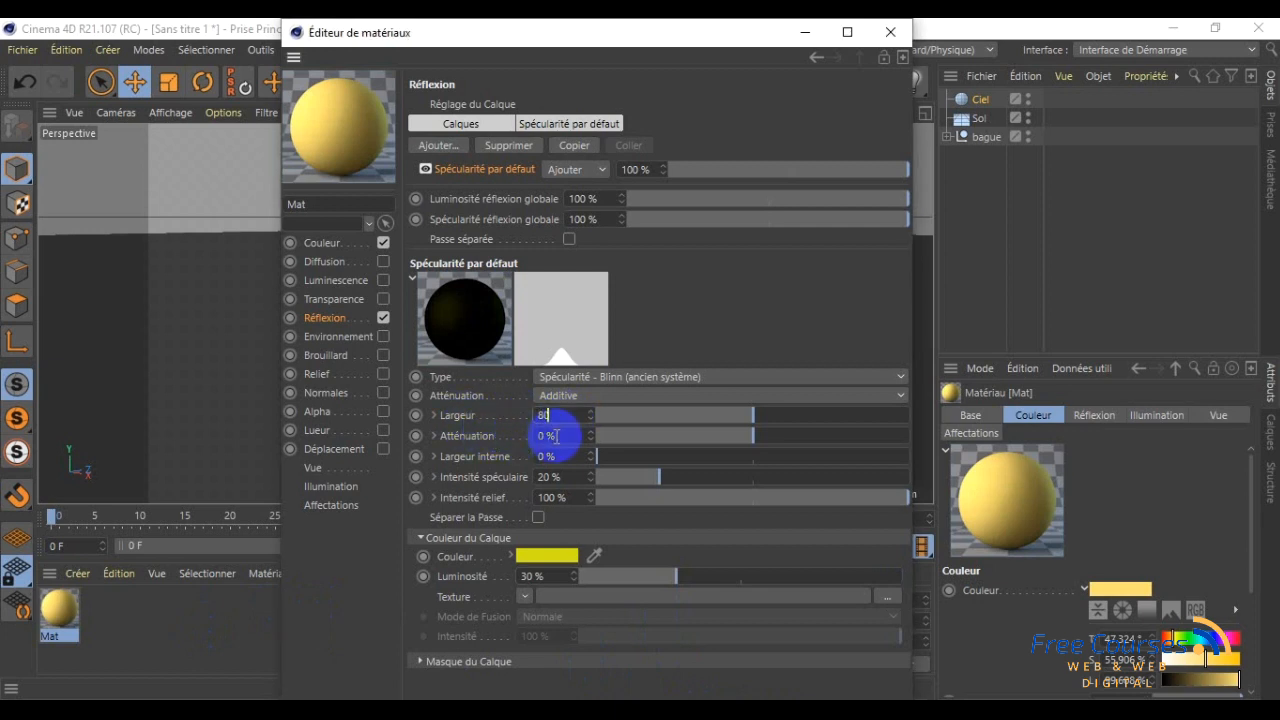
{"action": "key", "text": "Tab"}
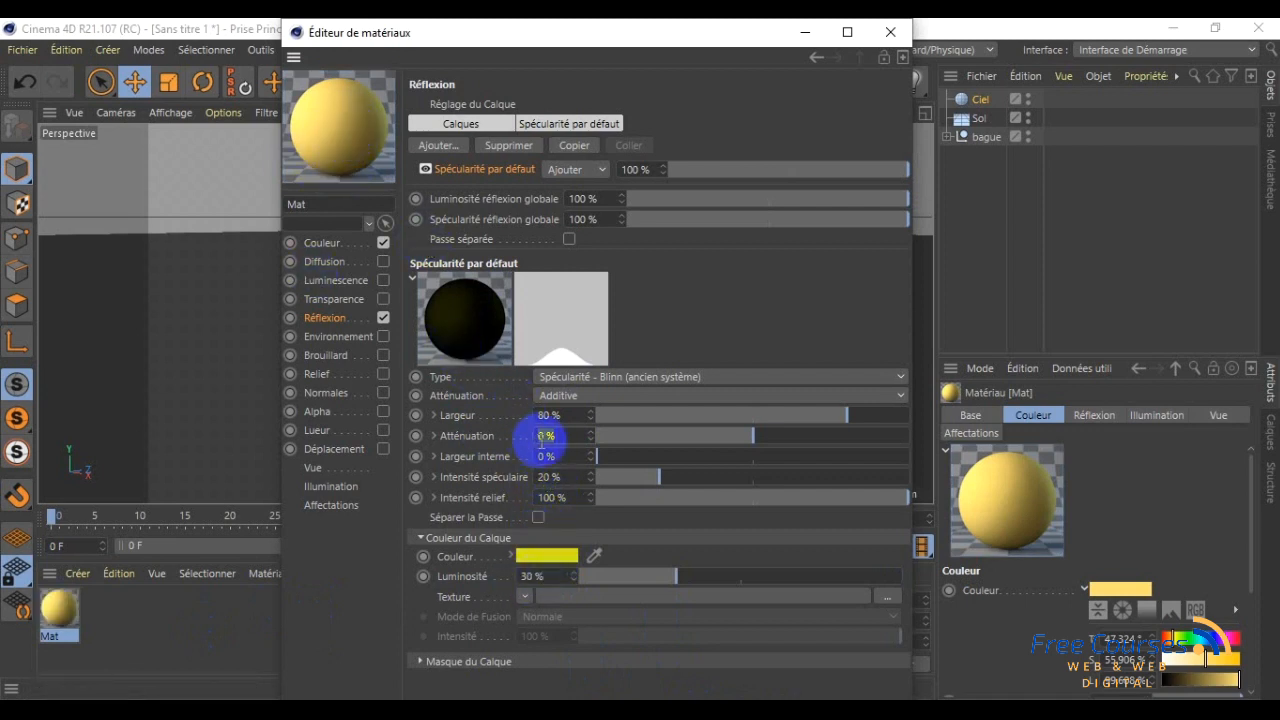
{"action": "left_click_drag", "start_coordinate": [548, 444], "coordinate": [557, 444]}
{"action": "key", "text": "BackSpace"}
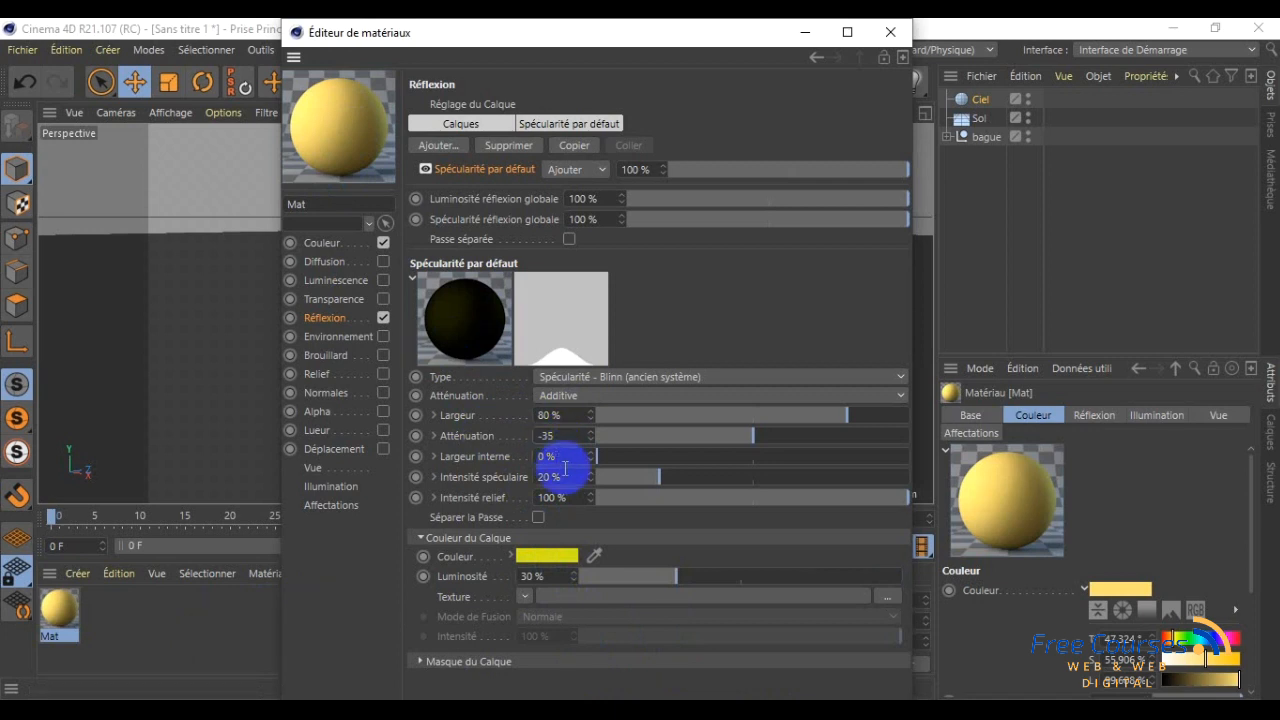
{"action": "key", "text": "Tab"}
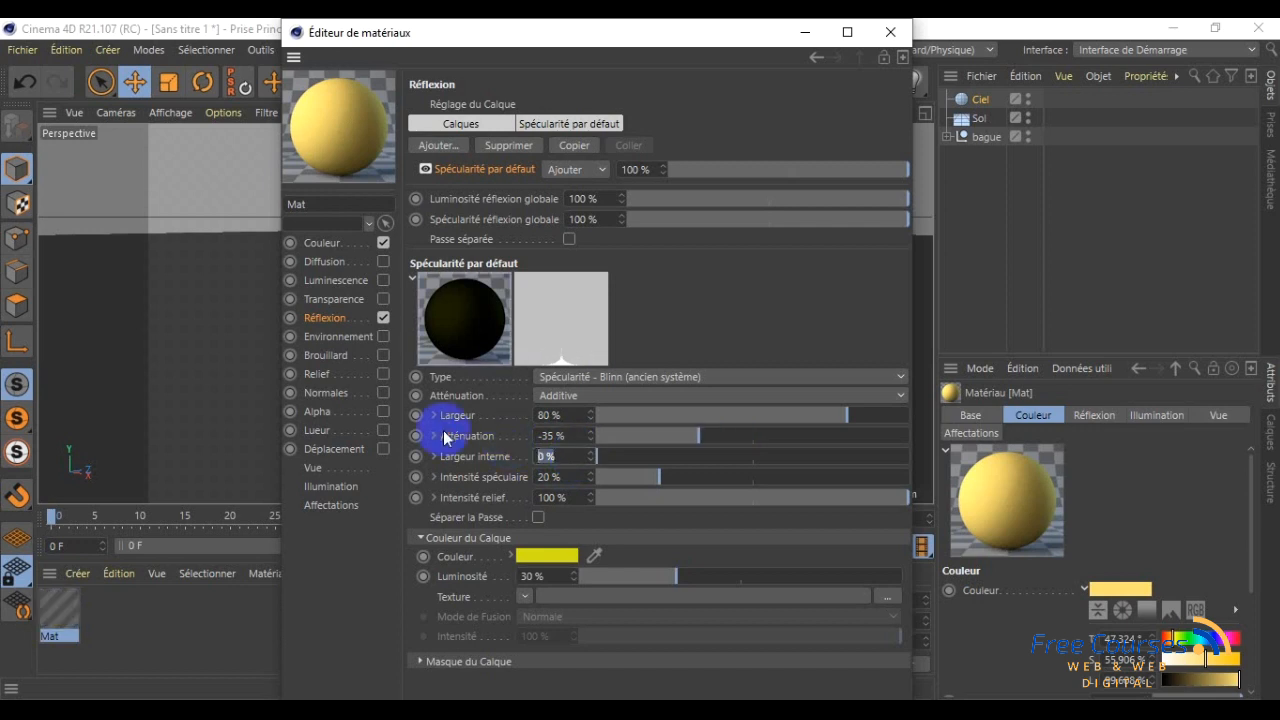
{"action": "type", "text": "16"}
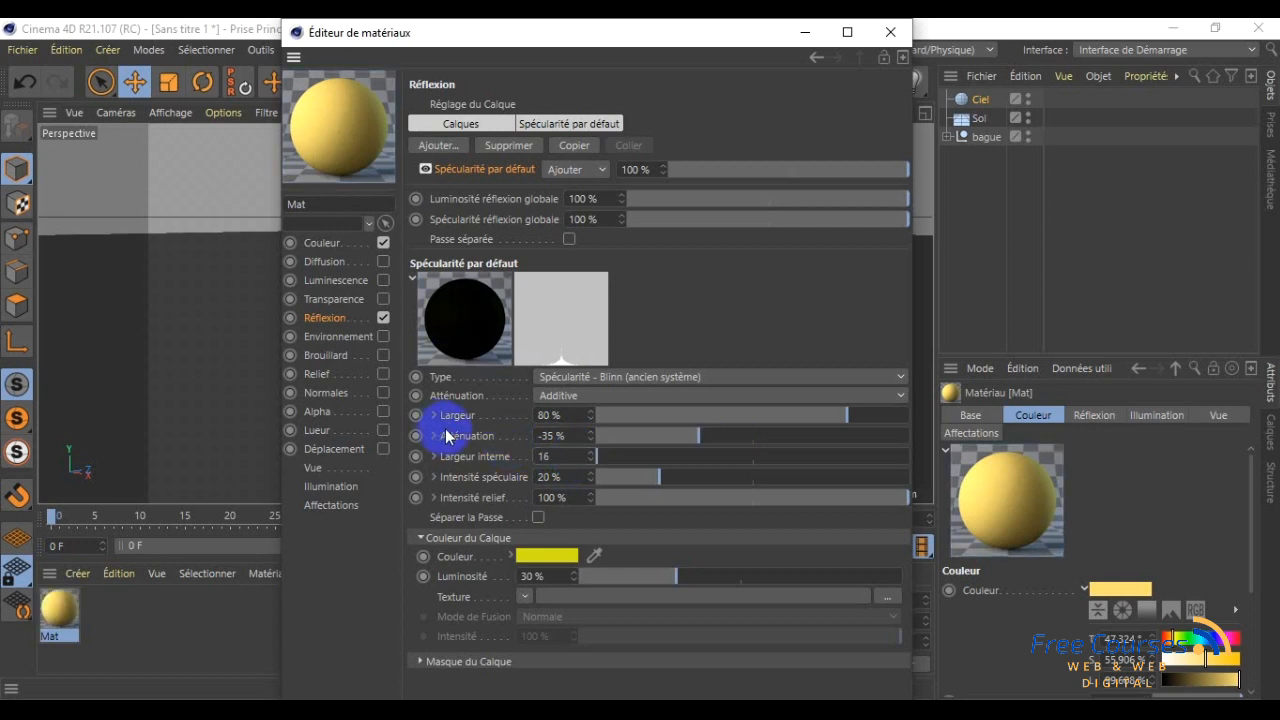
{"action": "key", "text": "Tab"}
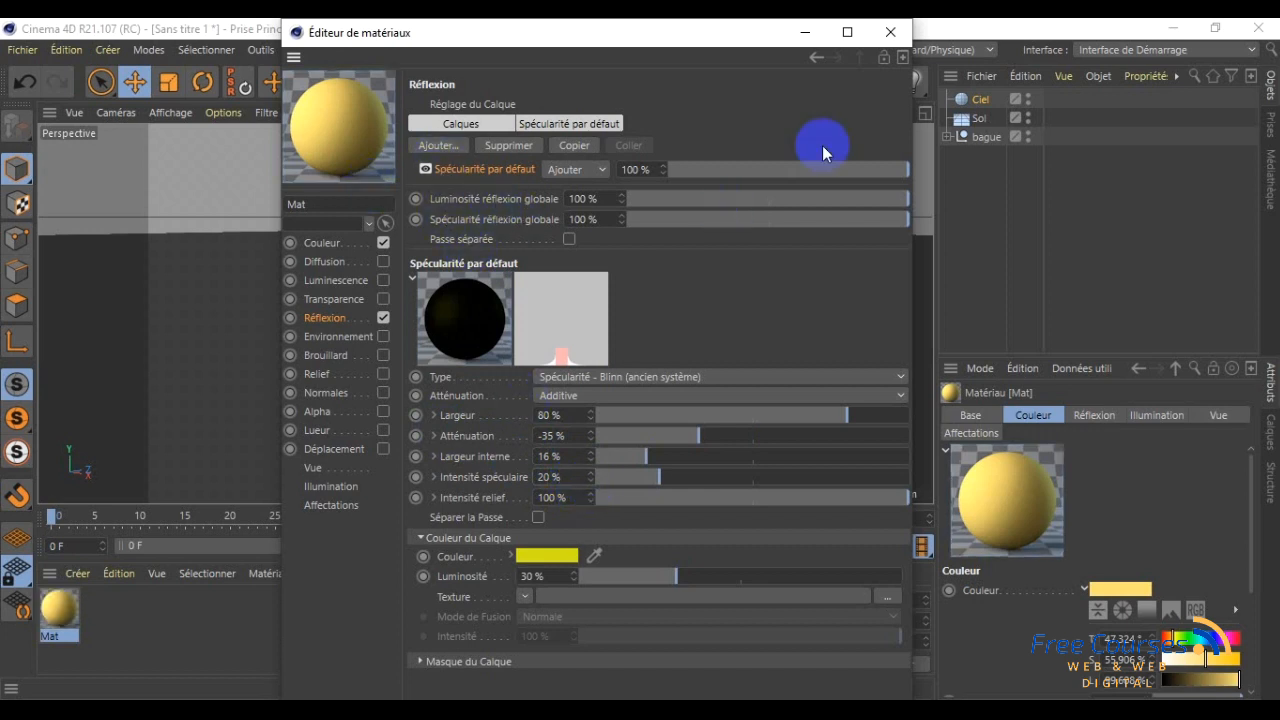
- Close the material editor and apply the gold material Mat to the bague group
{"action": "left_click", "coordinate": [895, 38]}
{"action": "left_click_drag", "start_coordinate": [66, 621], "coordinate": [991, 140]}
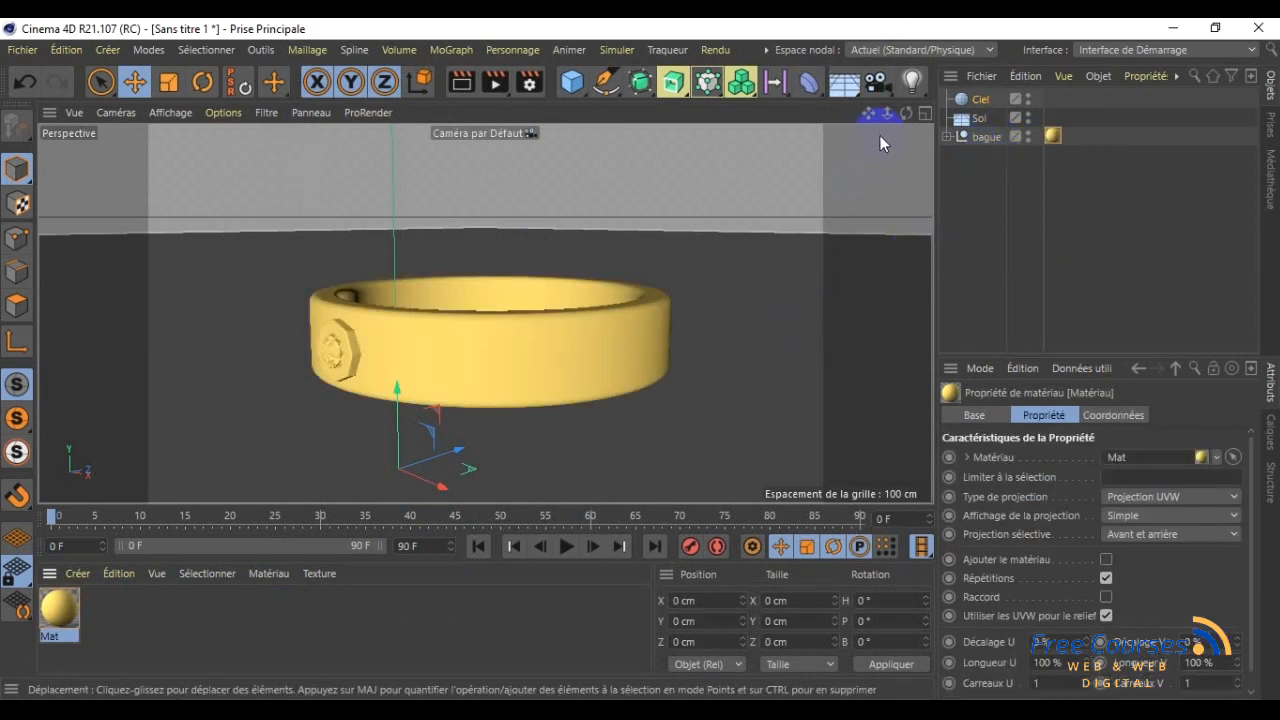
{"action": "left_click_drag", "start_coordinate": [906, 112], "coordinate": [640, 360]}
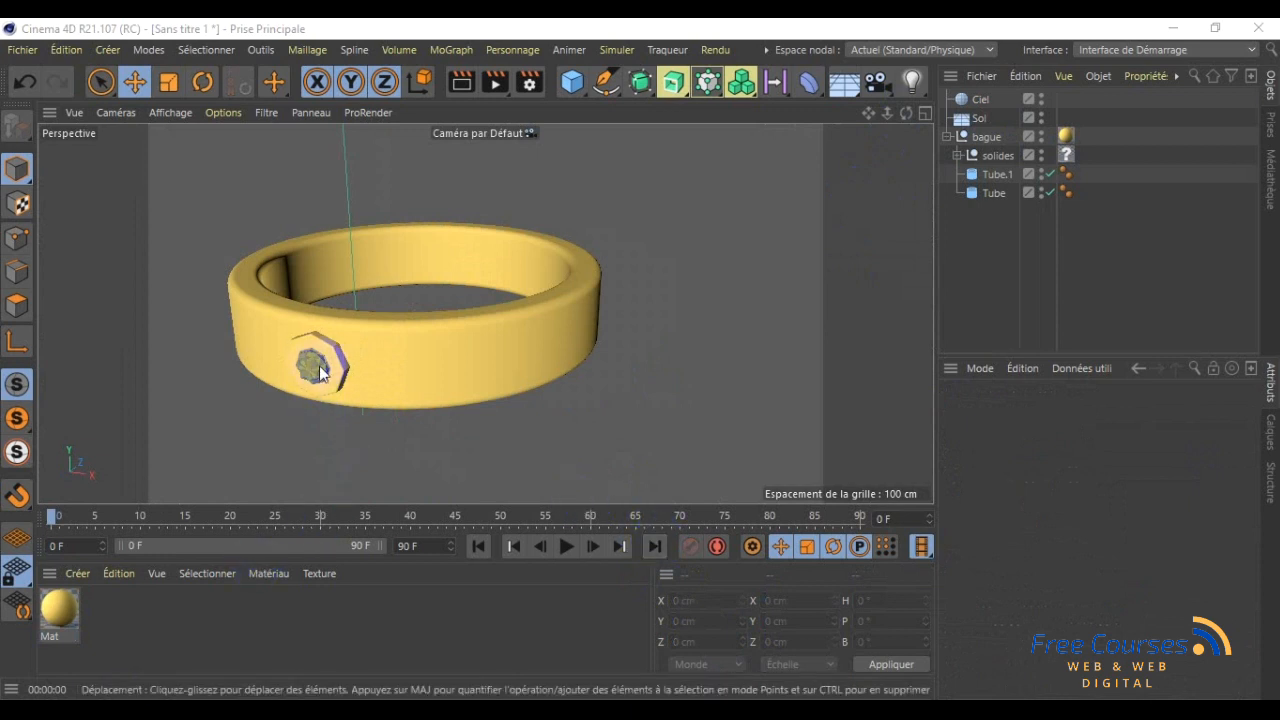
- Delete the question-mark tag from the solides group inside bague
{"action": "left_click", "coordinate": [947, 138]}
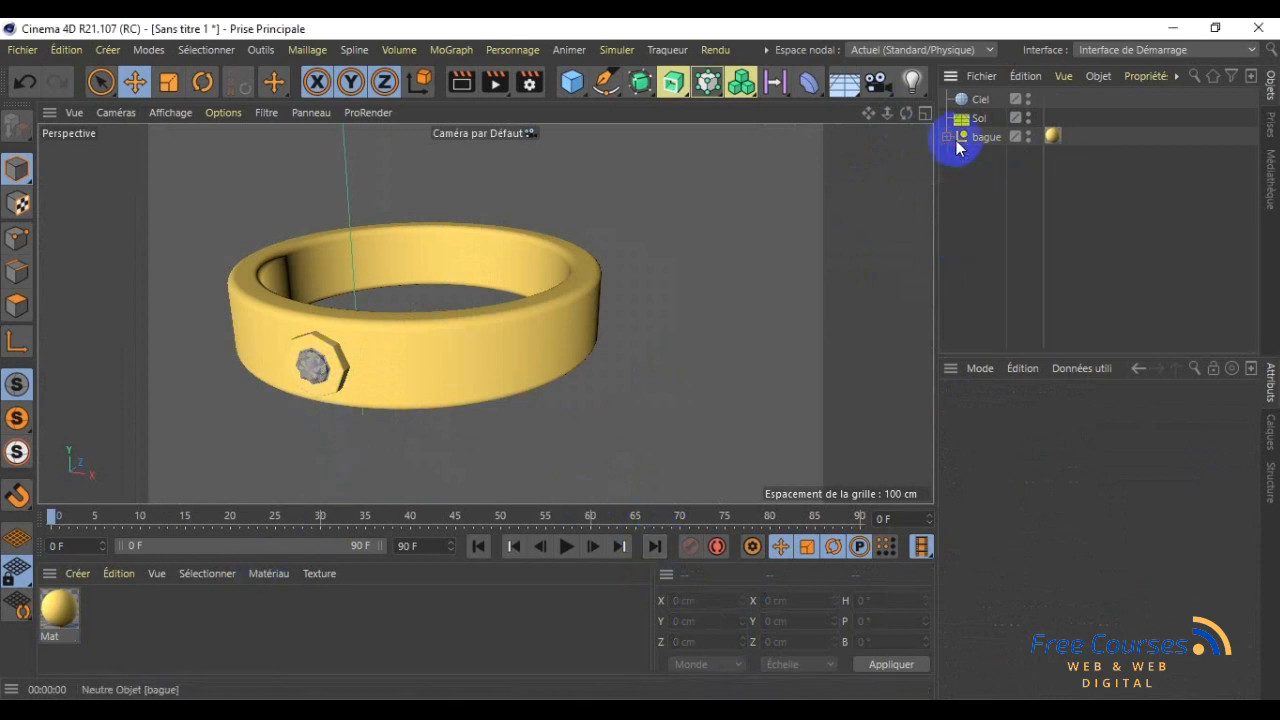
{"action": "left_click", "coordinate": [949, 139]}
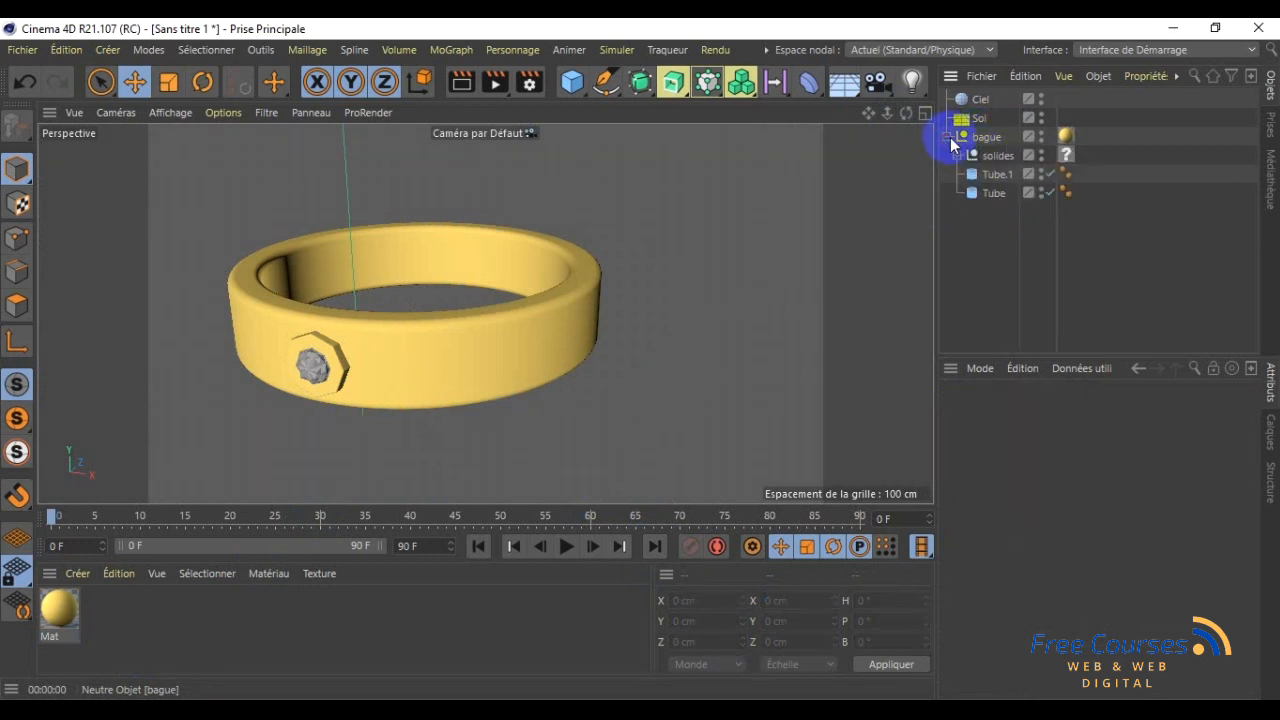
{"action": "left_click", "coordinate": [1000, 158]}
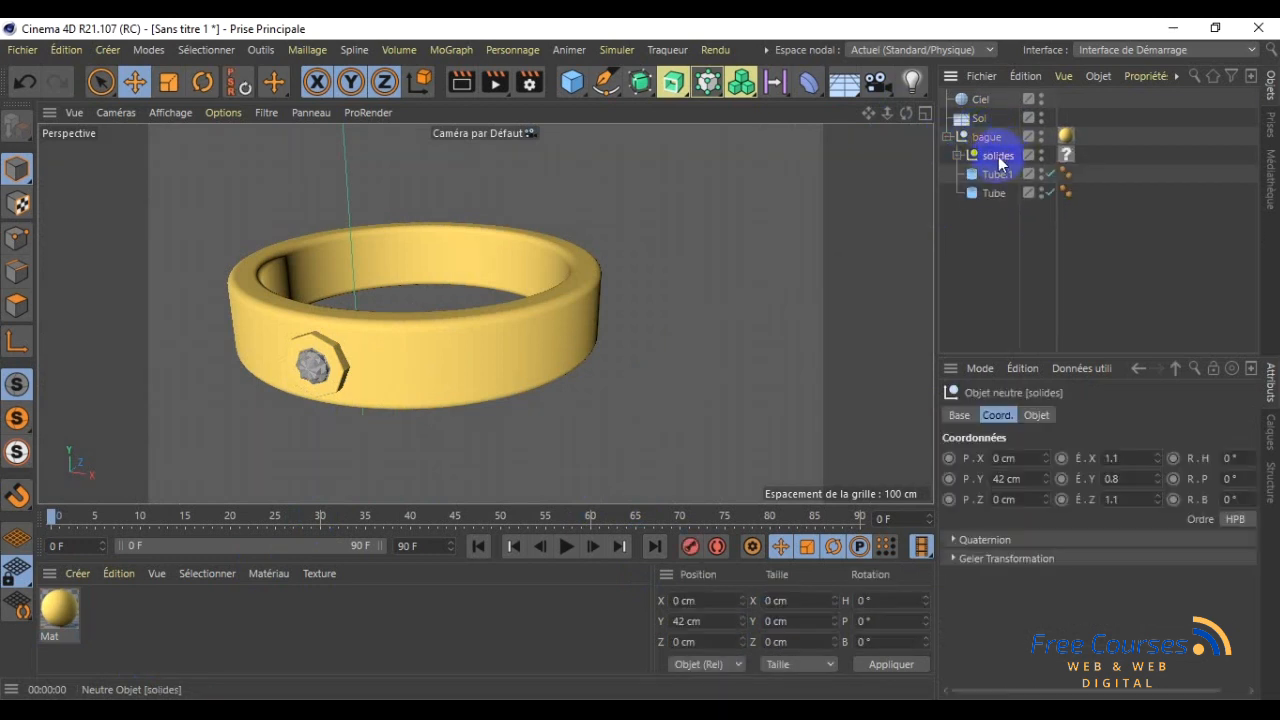
{"action": "left_click", "coordinate": [1068, 157]}
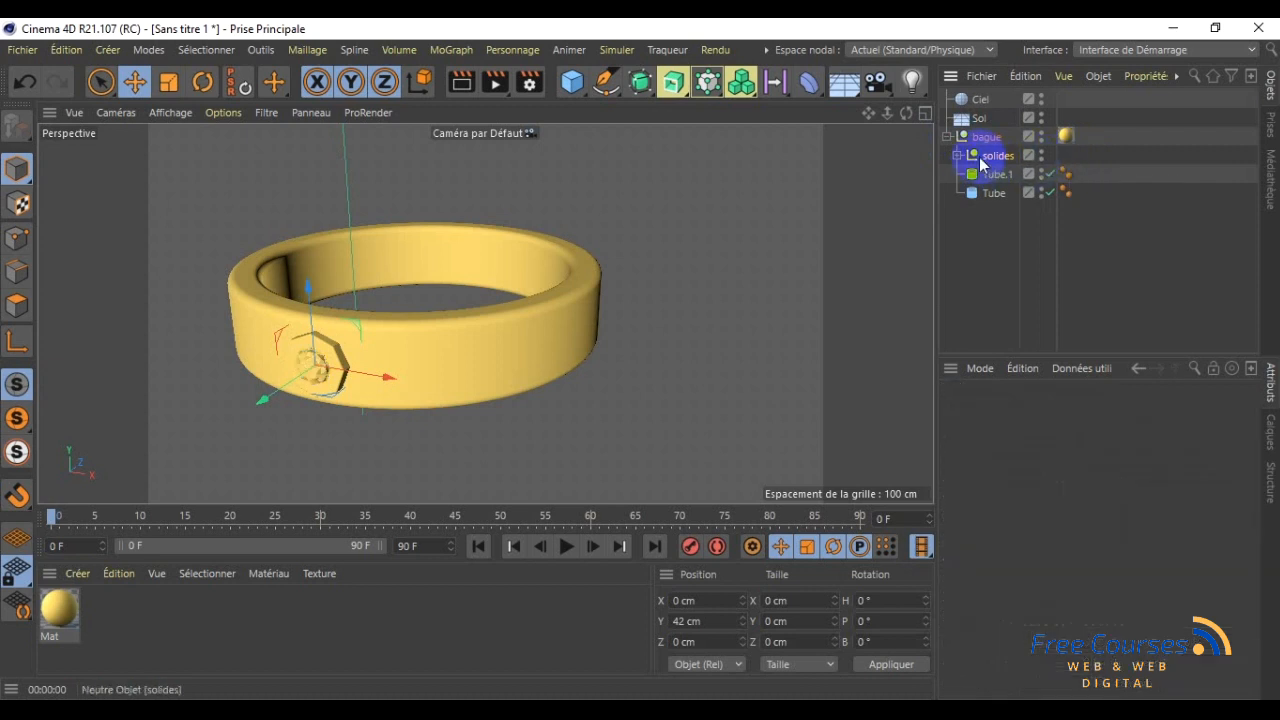
- Create a second default material (Nouveau matériau par défaut)
{"action": "left_click", "coordinate": [226, 439]}
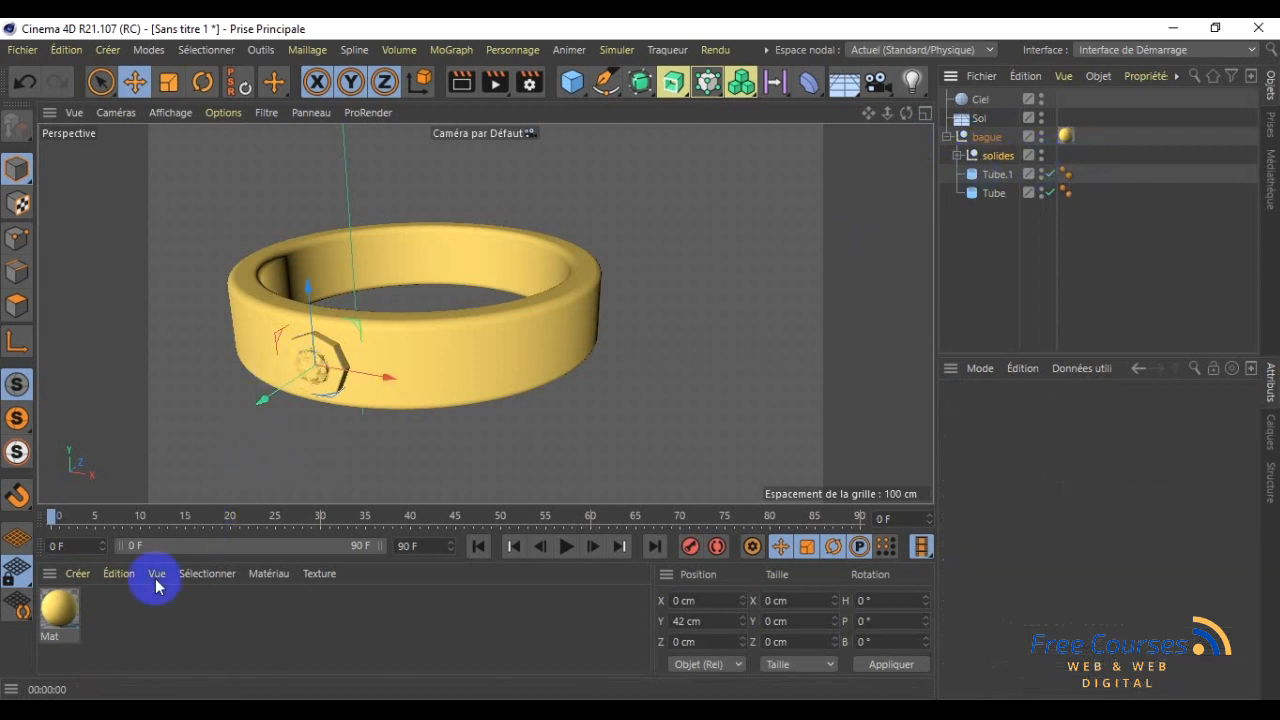
{"action": "left_click", "coordinate": [80, 573]}
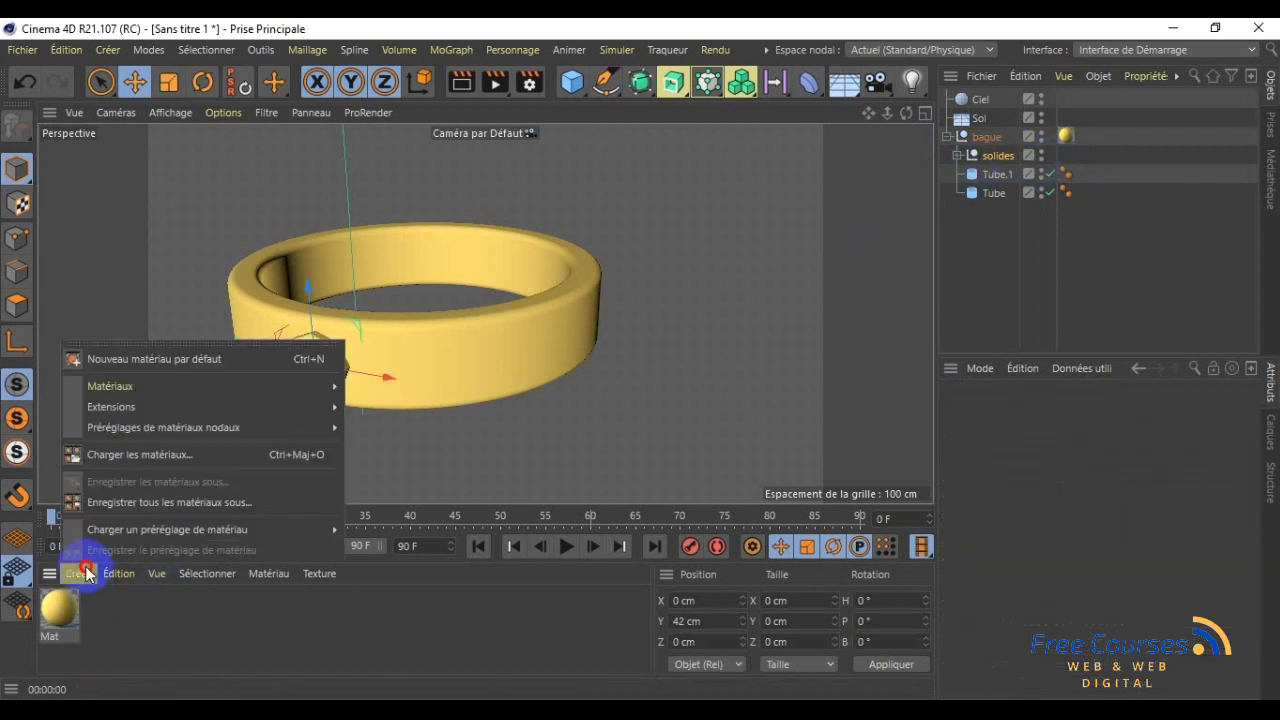
{"action": "left_click", "coordinate": [133, 358]}
- Open Mat.1 in the material editor and set its colour to blue with RGB 15, 0, 204
{"action": "double_click", "coordinate": [58, 620]}
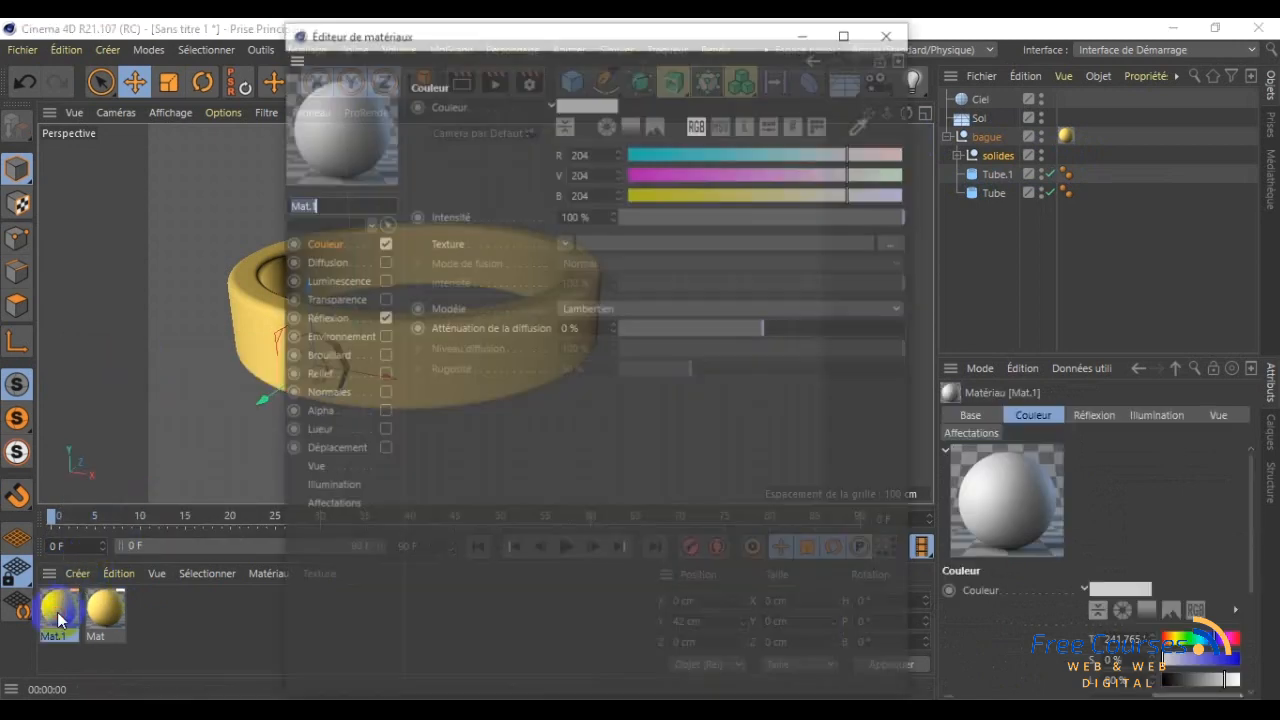
{"action": "left_click", "coordinate": [584, 104]}
{"action": "left_click", "coordinate": [484, 113]}
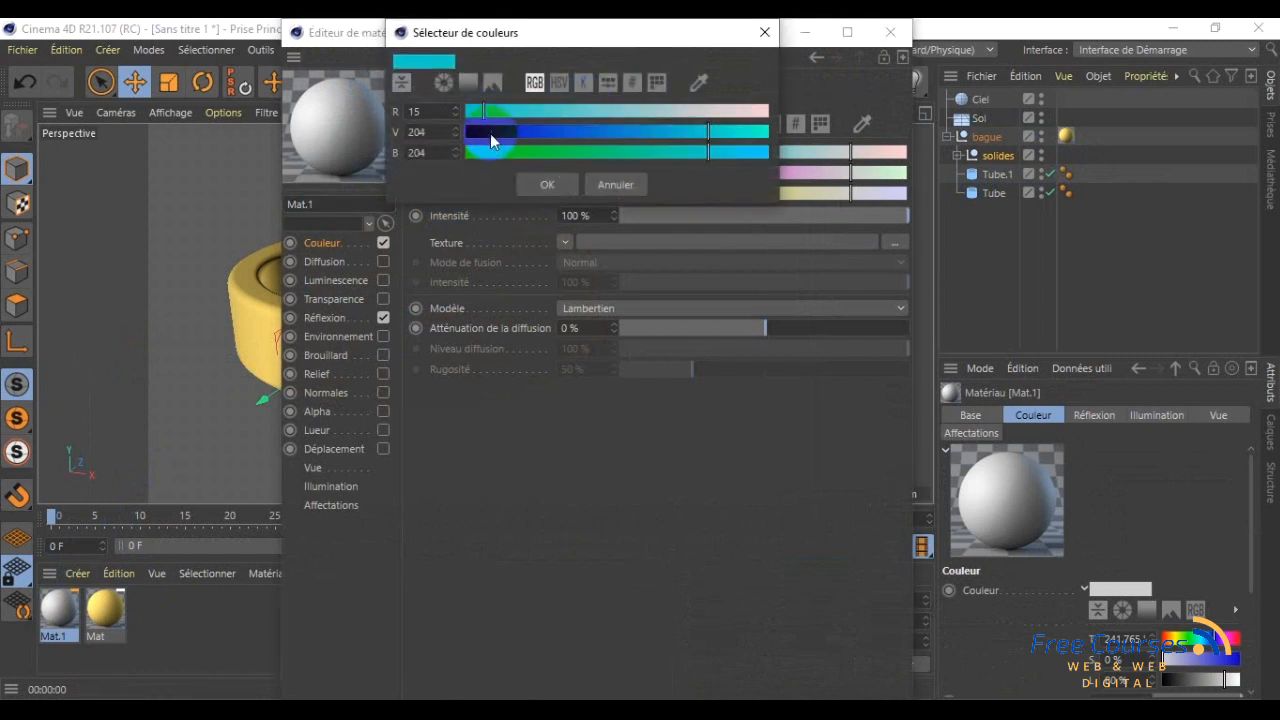
{"action": "left_click", "coordinate": [467, 131]}
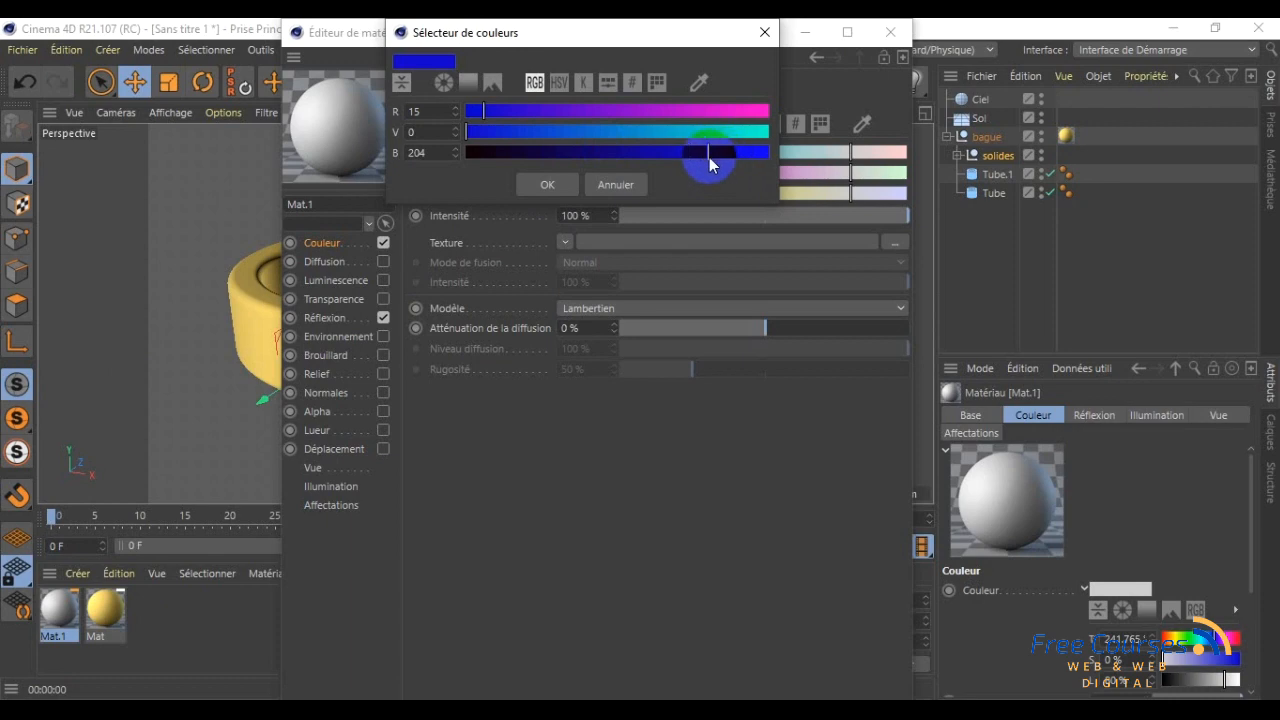
{"action": "left_click", "coordinate": [545, 185]}
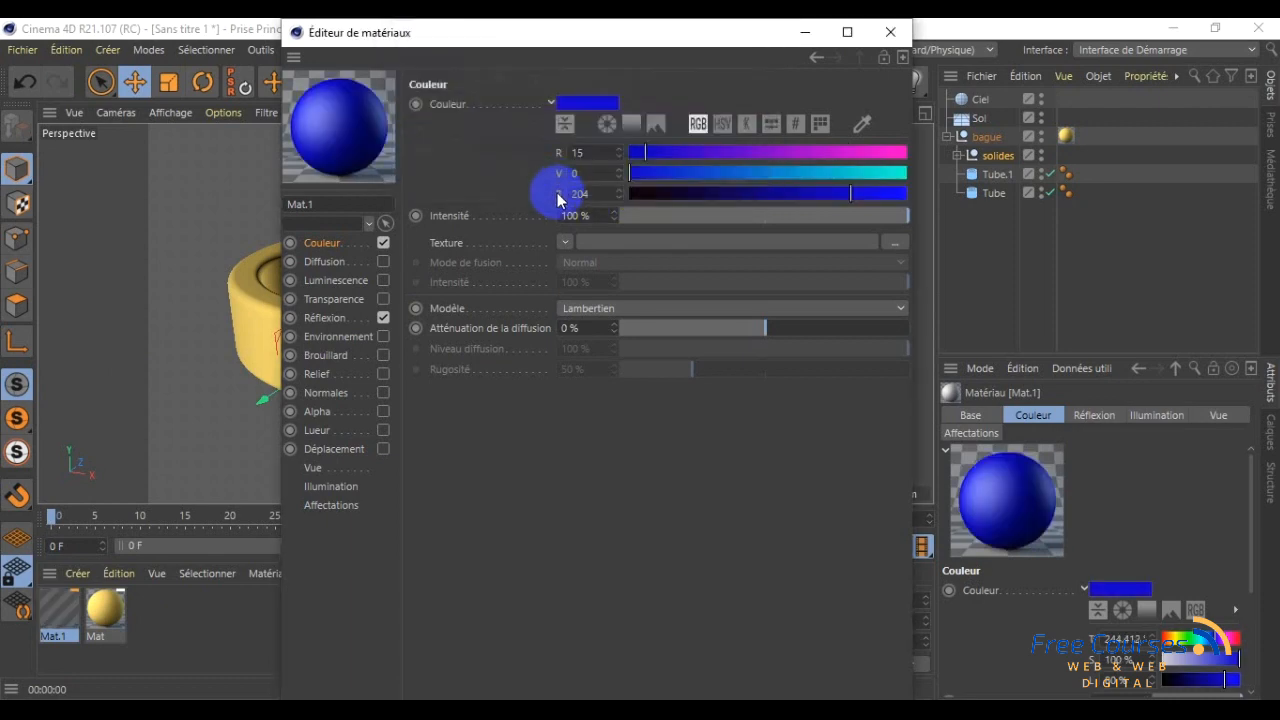
- Close the material editor and apply the blue material Mat.1 to the solides group inside bague
{"action": "left_click", "coordinate": [890, 32]}
{"action": "left_click_drag", "start_coordinate": [45, 612], "coordinate": [988, 155]}
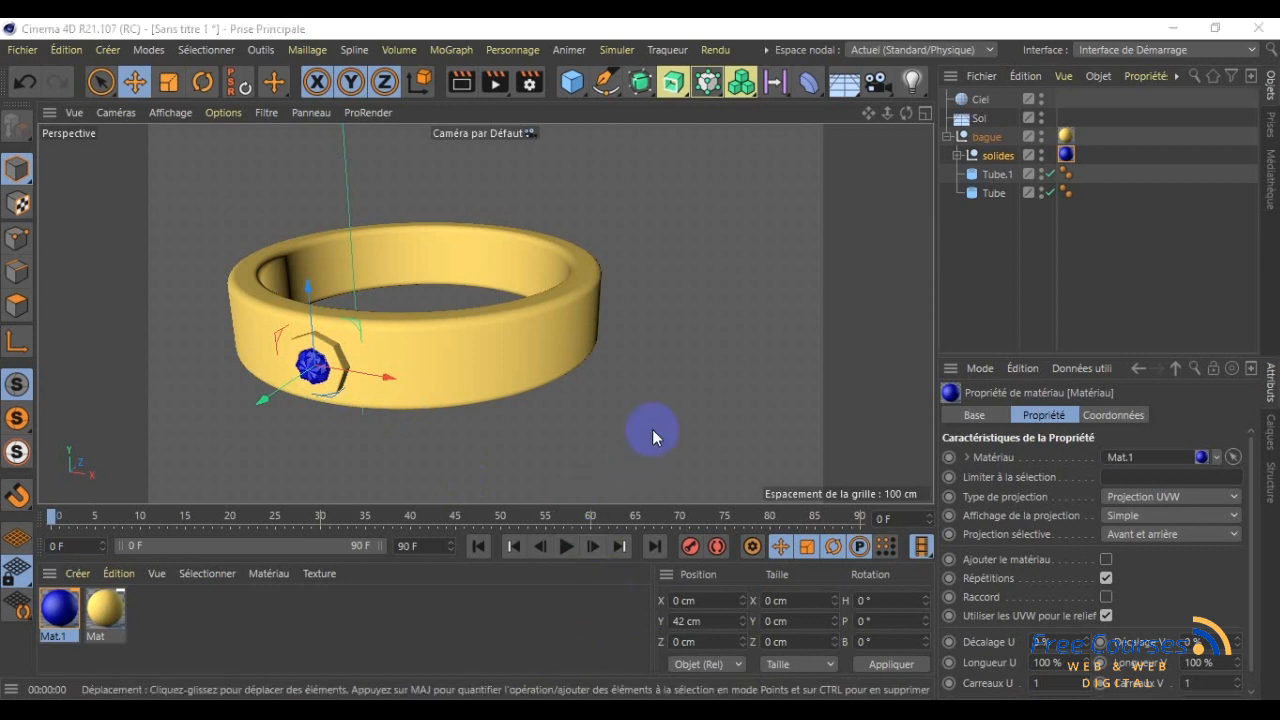
{"action": "left_click_drag", "start_coordinate": [640, 361], "coordinate": [641, 359], "text": "alt"}
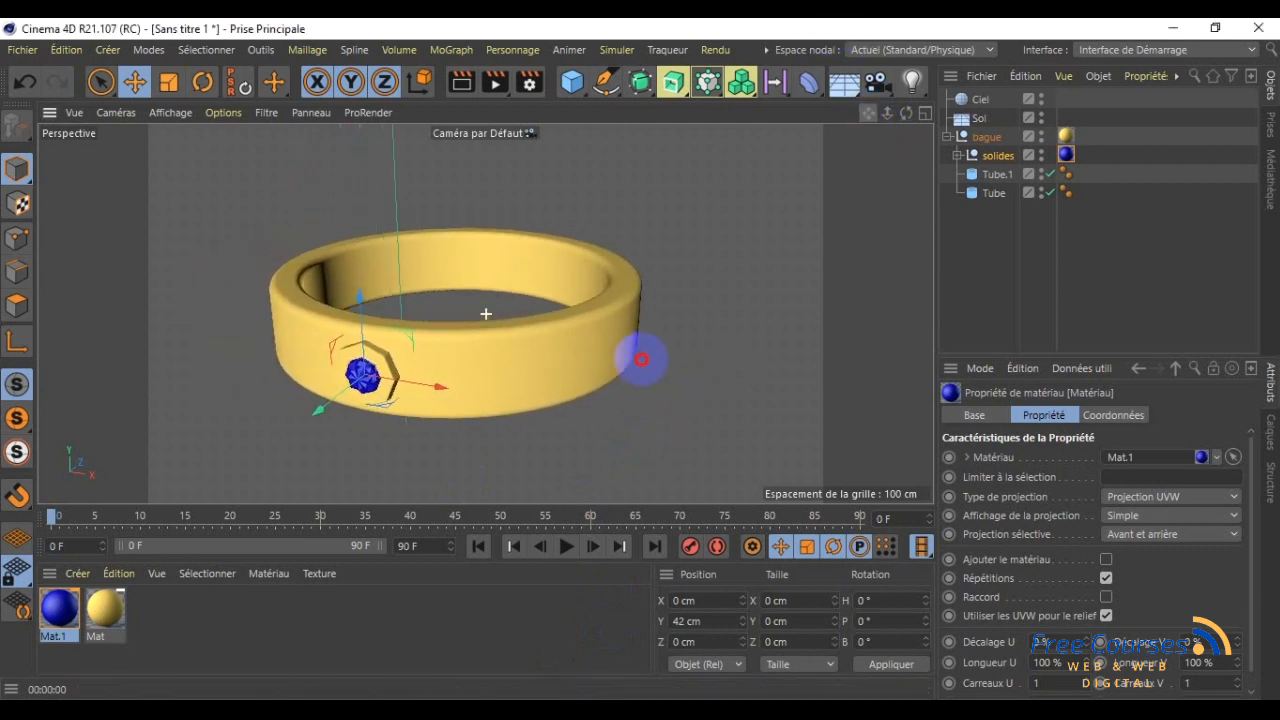
- In the render settings, set Anti-Aliasing to Au mieux and its filter (Filtre) to Sinc
{"action": "left_click", "coordinate": [717, 49]}
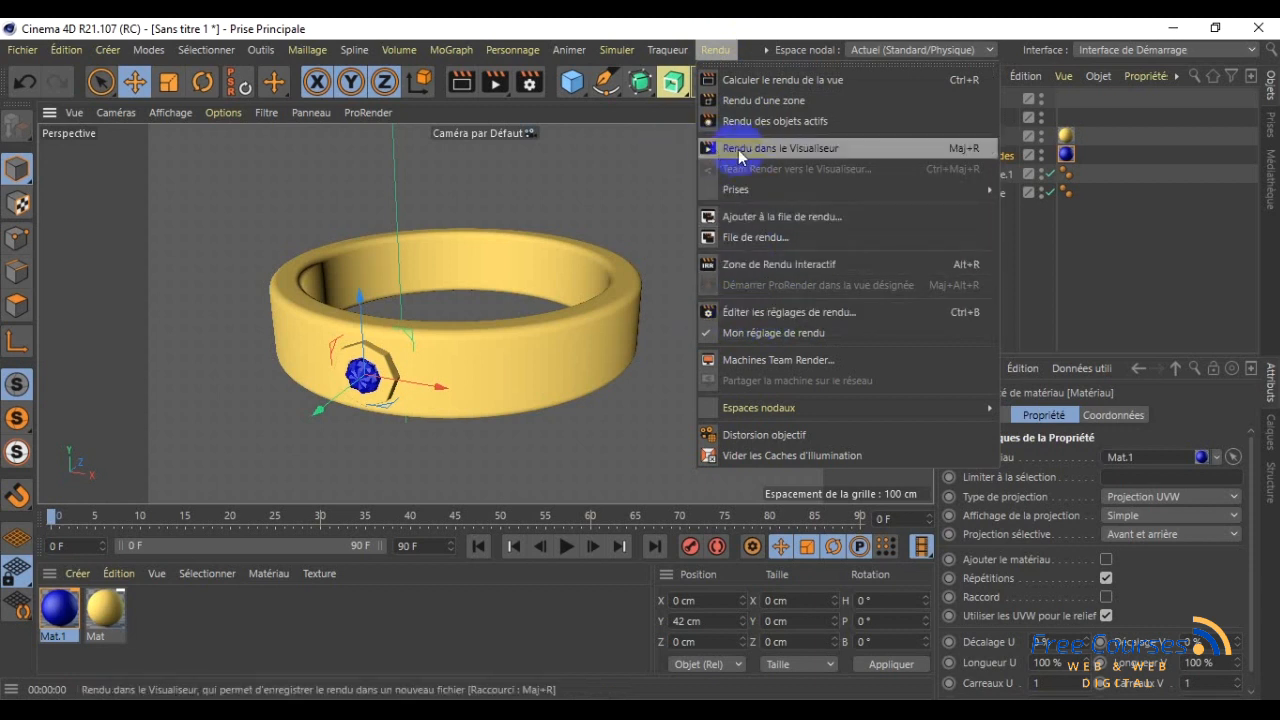
{"action": "left_click", "coordinate": [745, 314]}
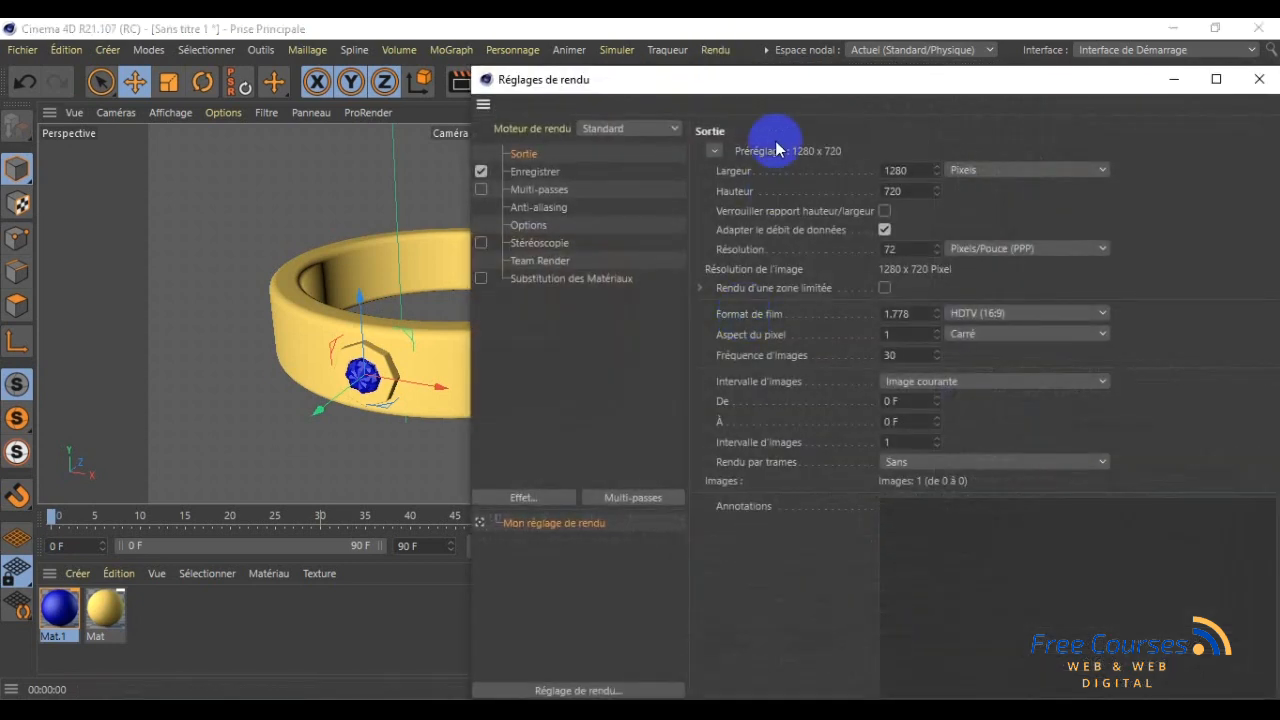
{"action": "left_click_drag", "start_coordinate": [773, 82], "coordinate": [706, 90]}
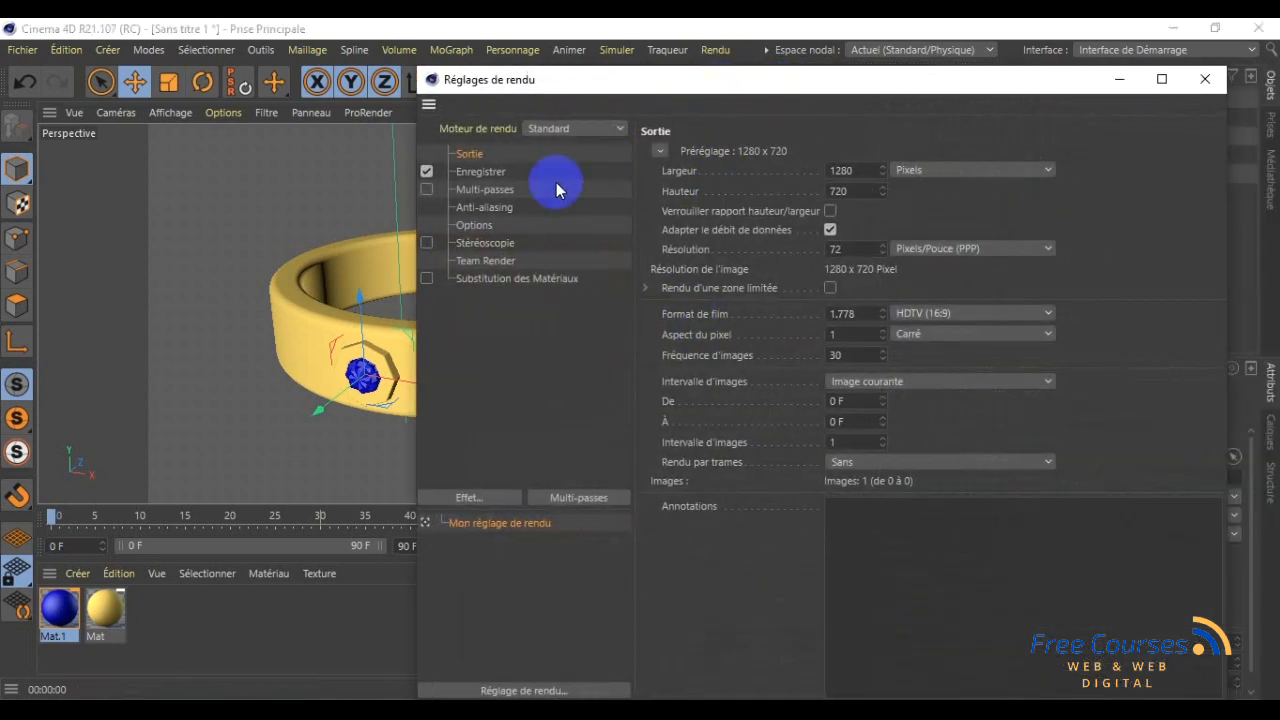
{"action": "left_click", "coordinate": [482, 207]}
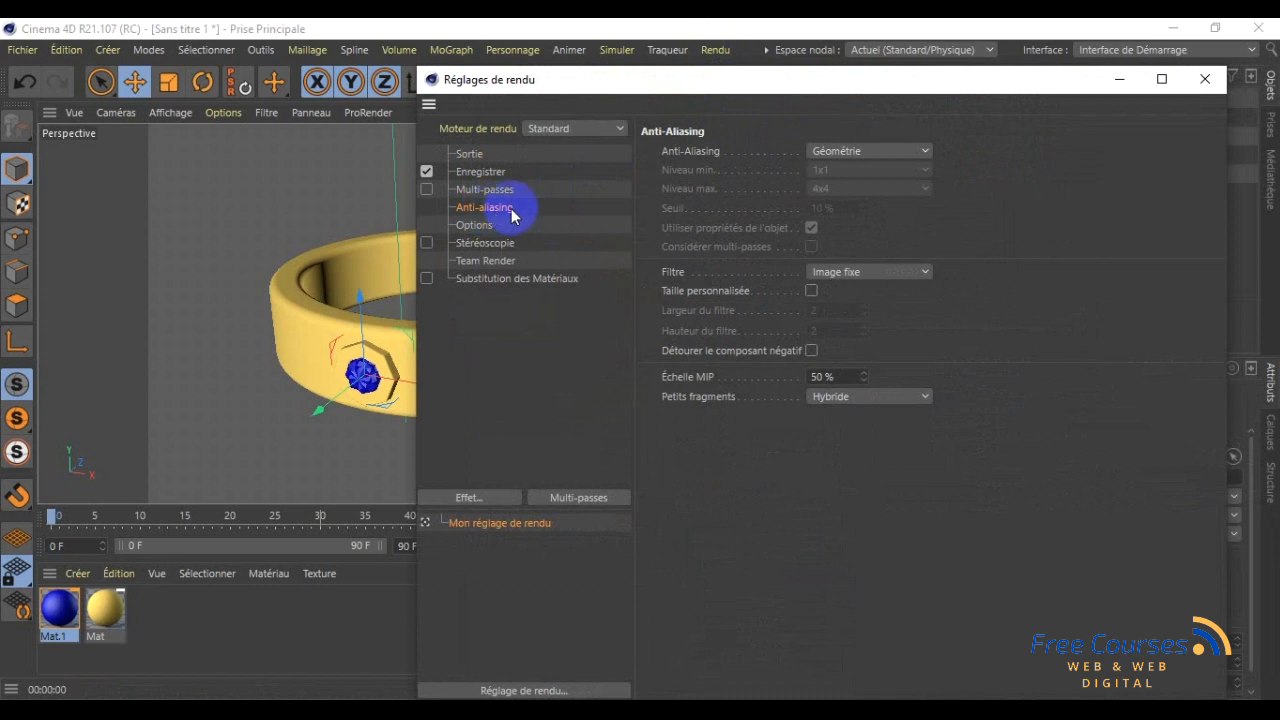
{"action": "left_click", "coordinate": [840, 151]}
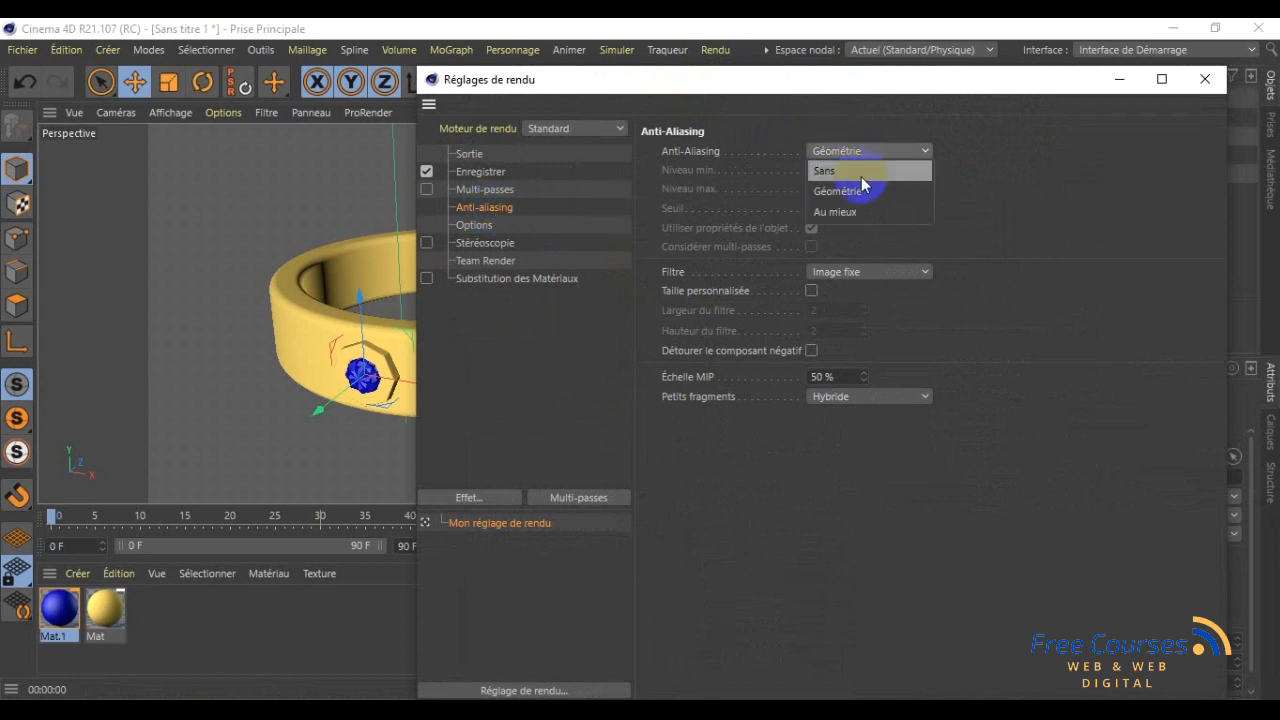
{"action": "left_click", "coordinate": [864, 212]}
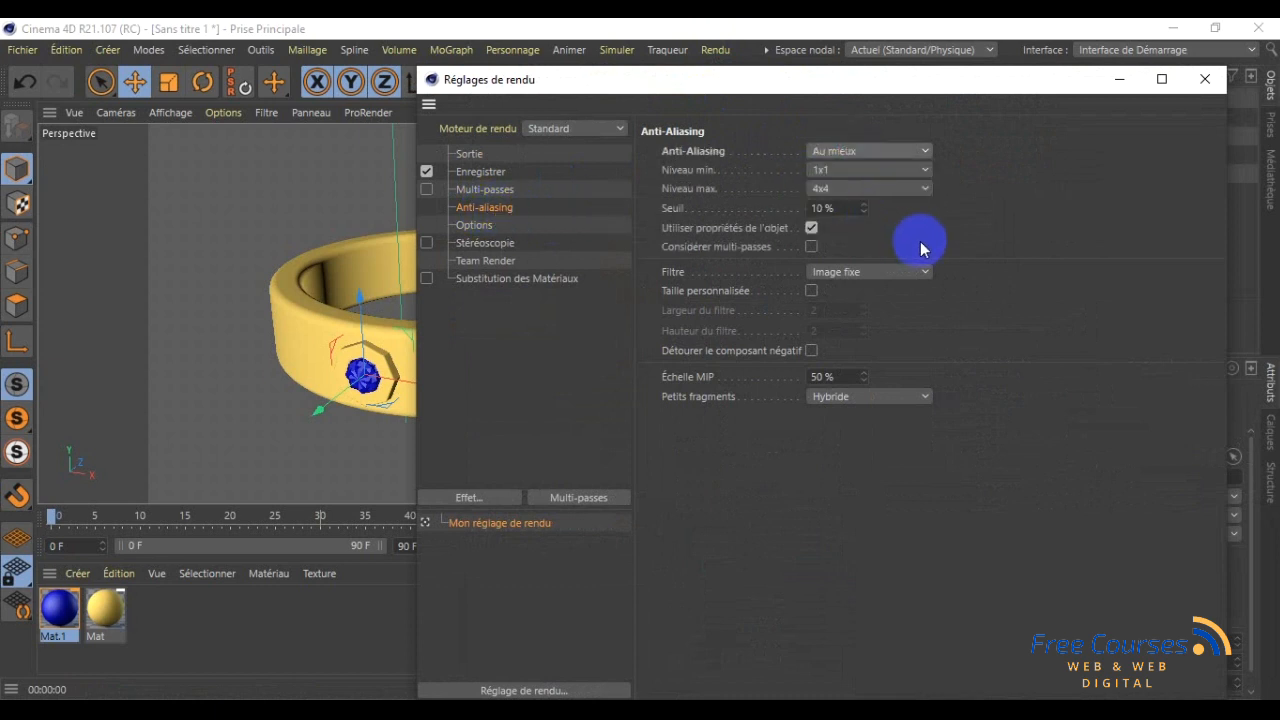
{"action": "left_click", "coordinate": [831, 273]}
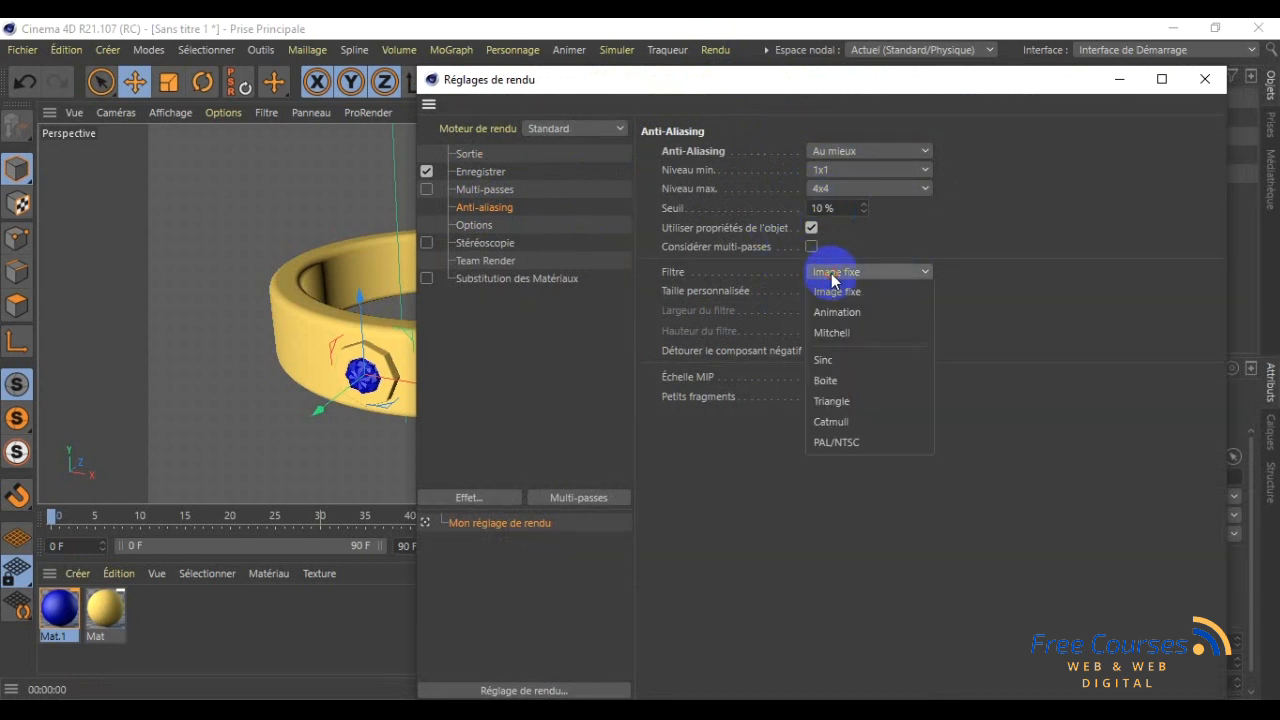
{"action": "left_click", "coordinate": [827, 362]}
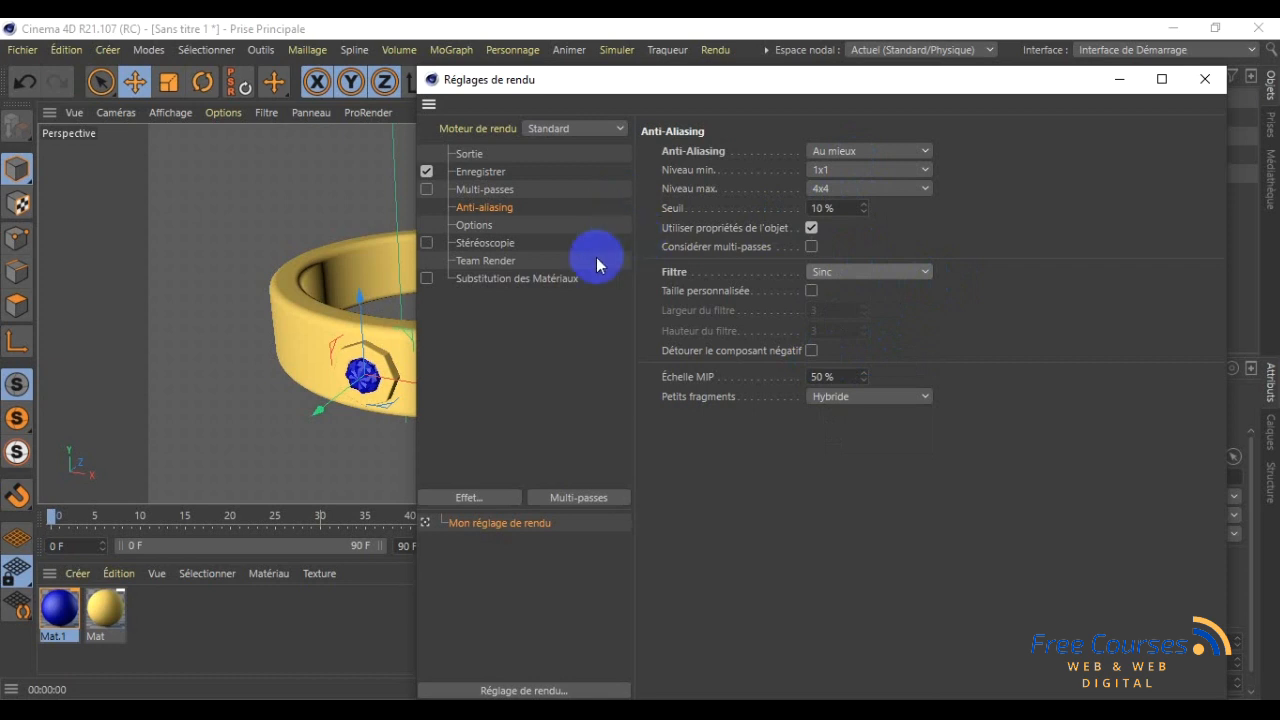
{"action": "left_click", "coordinate": [478, 156]}
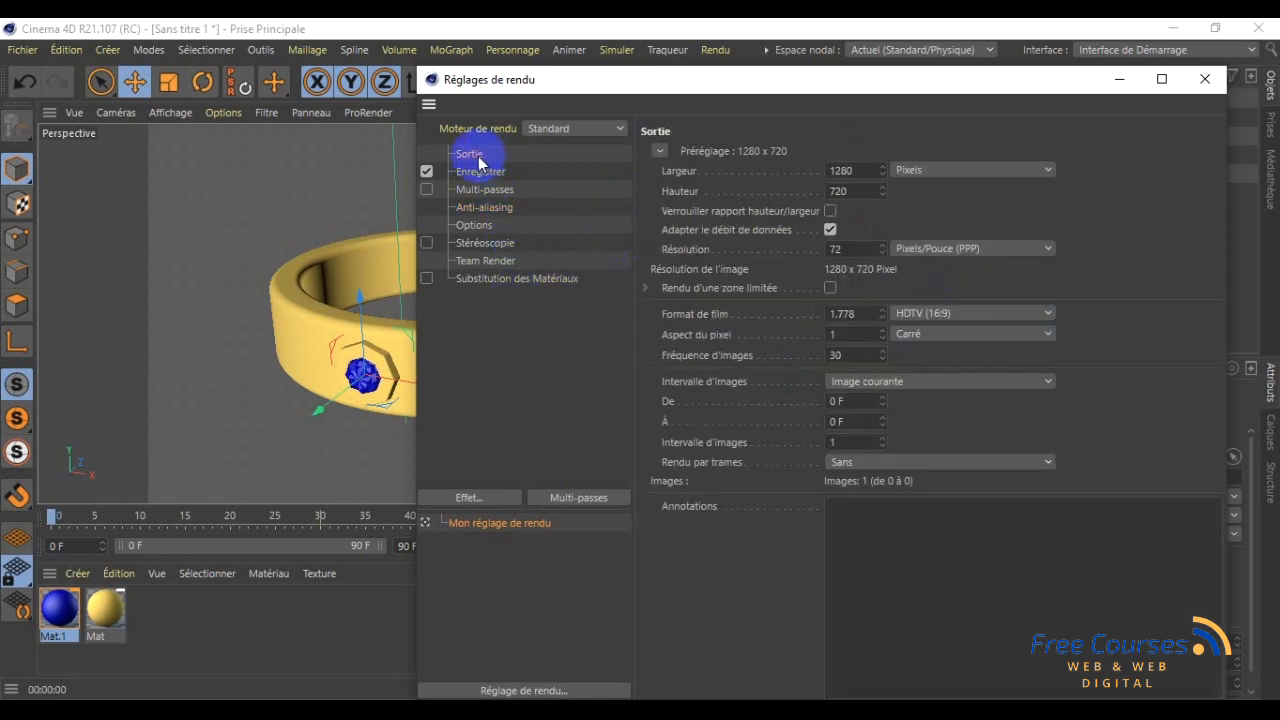
{"action": "left_click", "coordinate": [484, 210]}
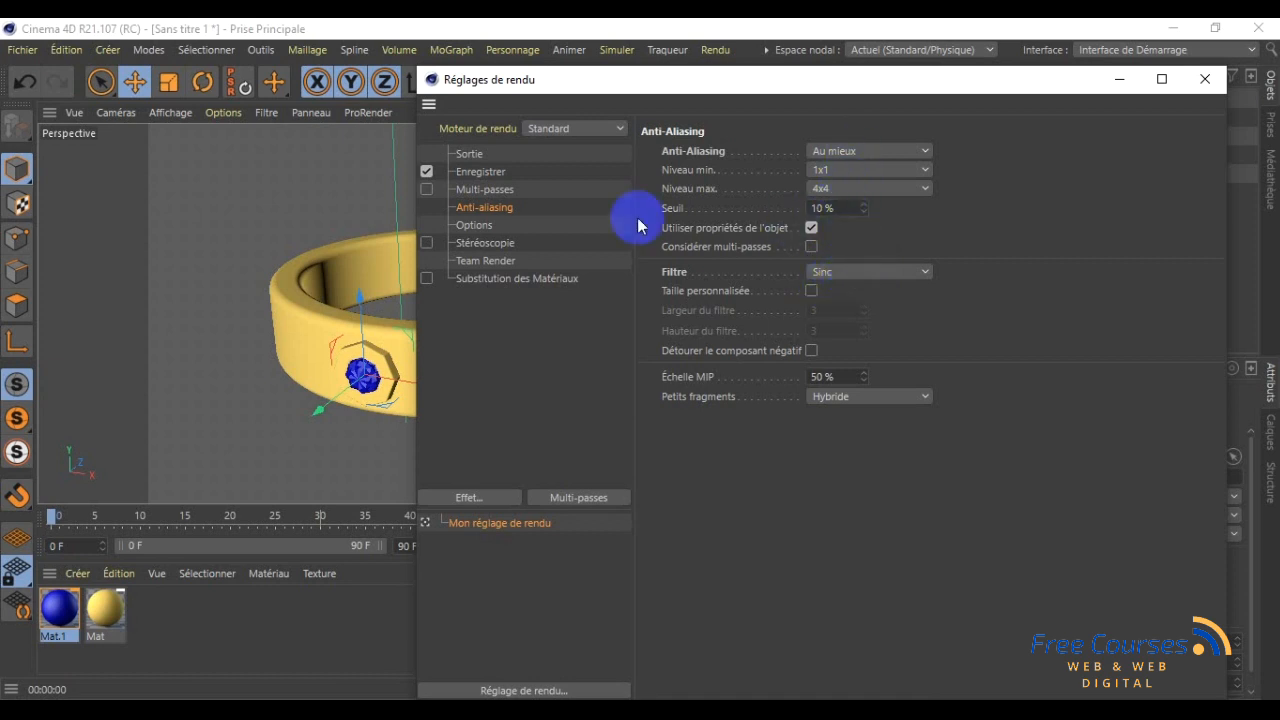
{"action": "left_click", "coordinate": [874, 271]}
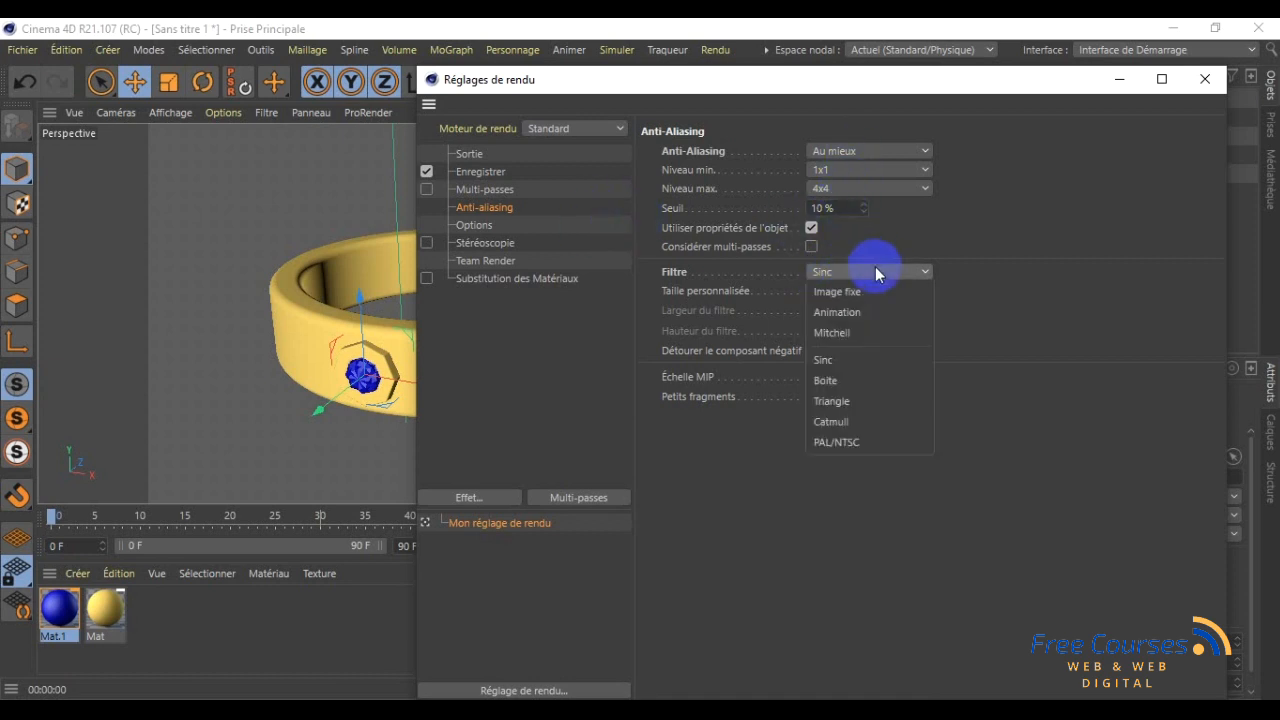
{"action": "left_click", "coordinate": [856, 359]}
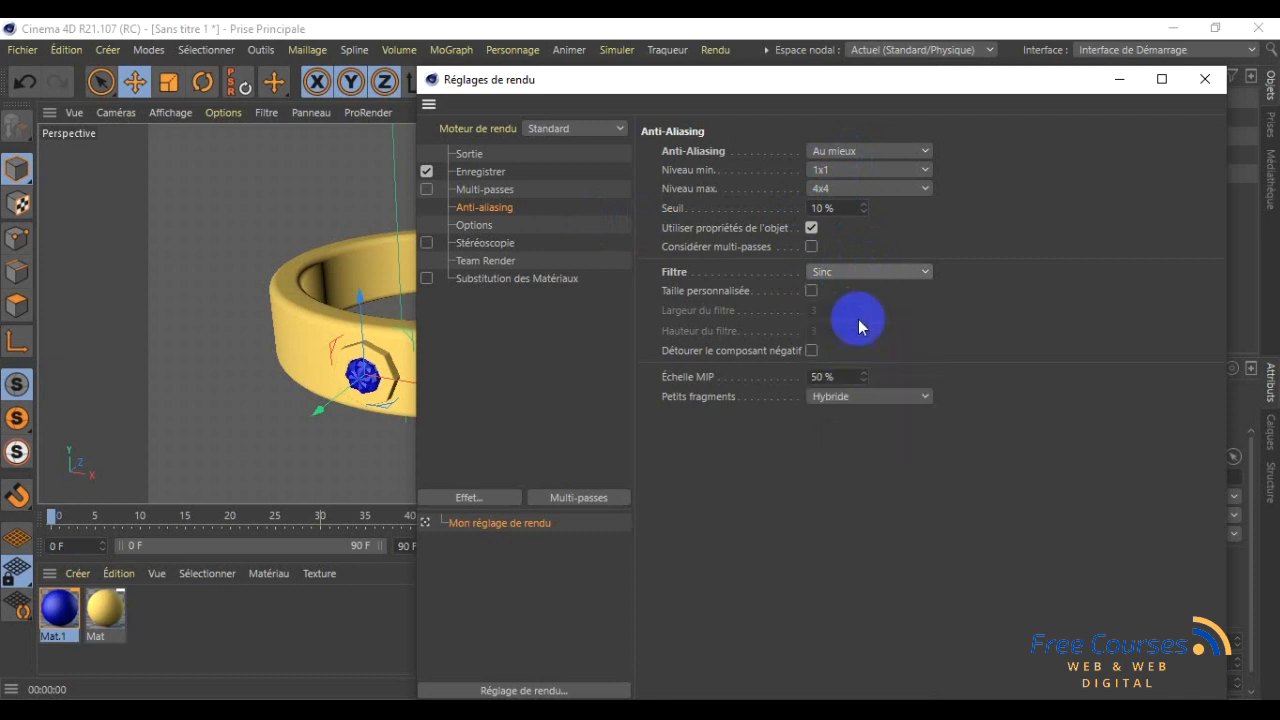
- Apply the 1280 x 720 screen (Écran) preset to the render output (Sortie)
{"action": "left_click", "coordinate": [477, 174]}
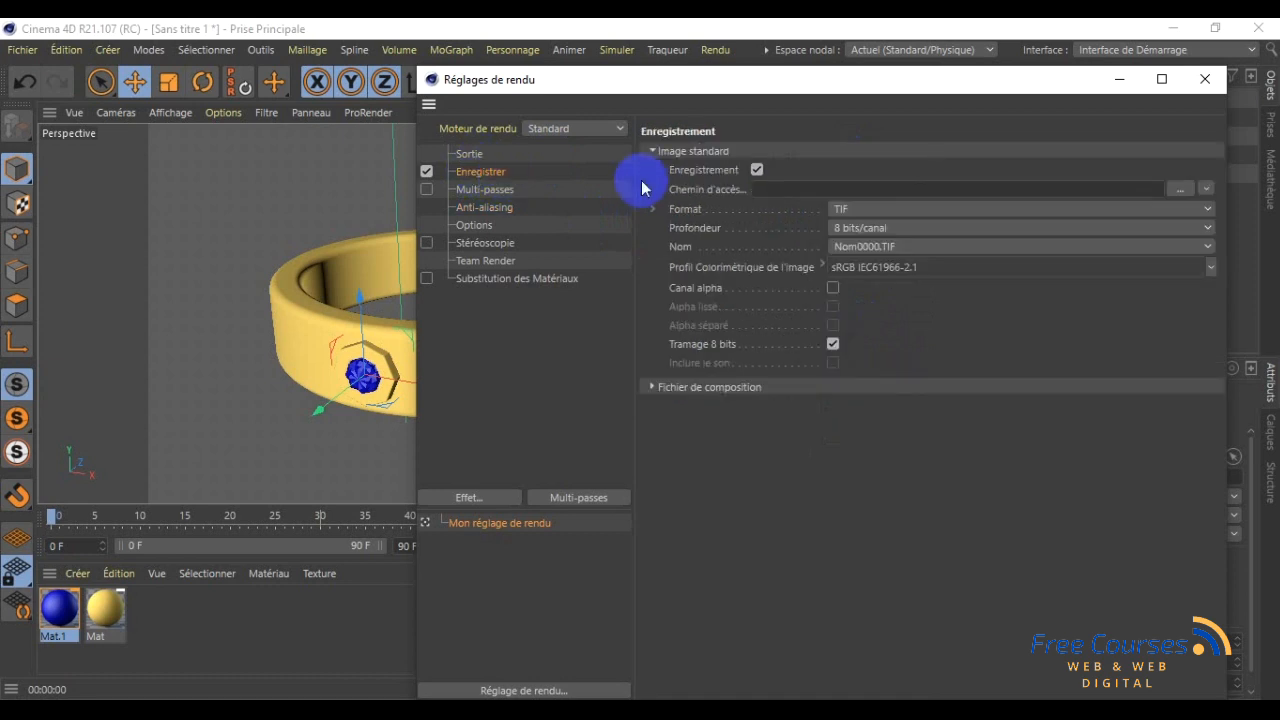
{"action": "left_click", "coordinate": [467, 155]}
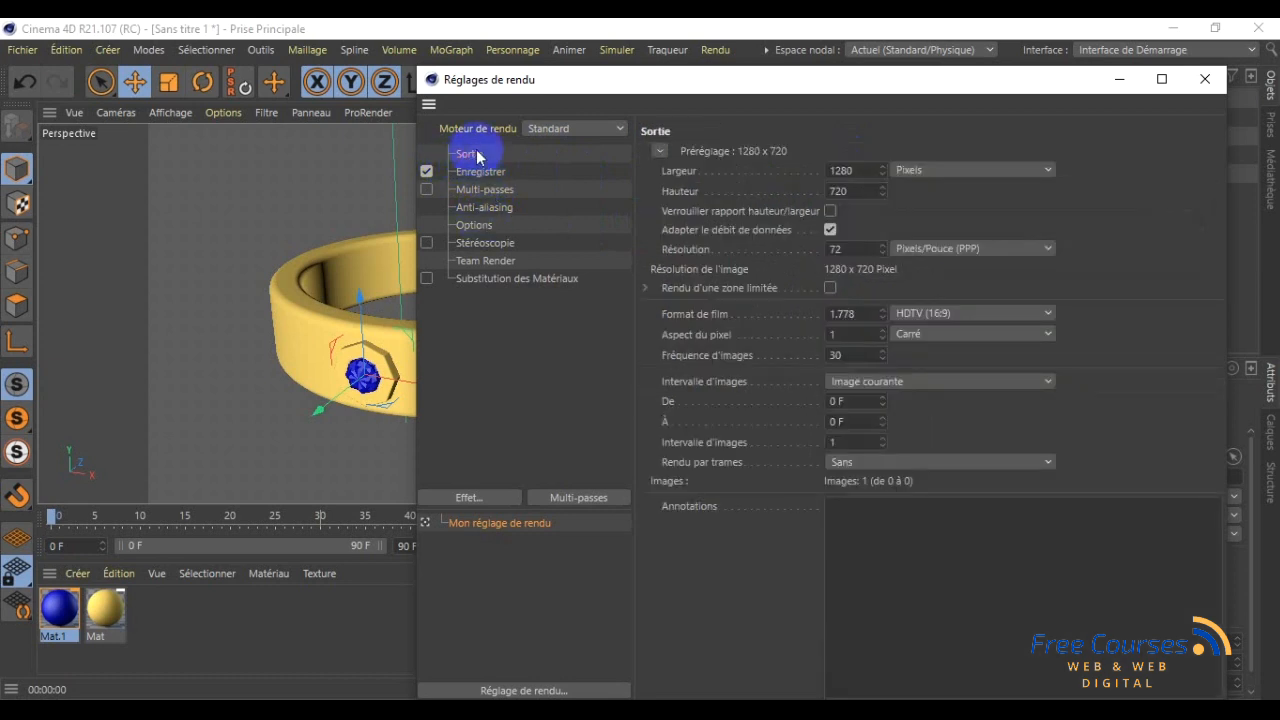
{"action": "left_click", "coordinate": [659, 151]}
{"action": "mouse_move", "coordinate": [665, 170]}
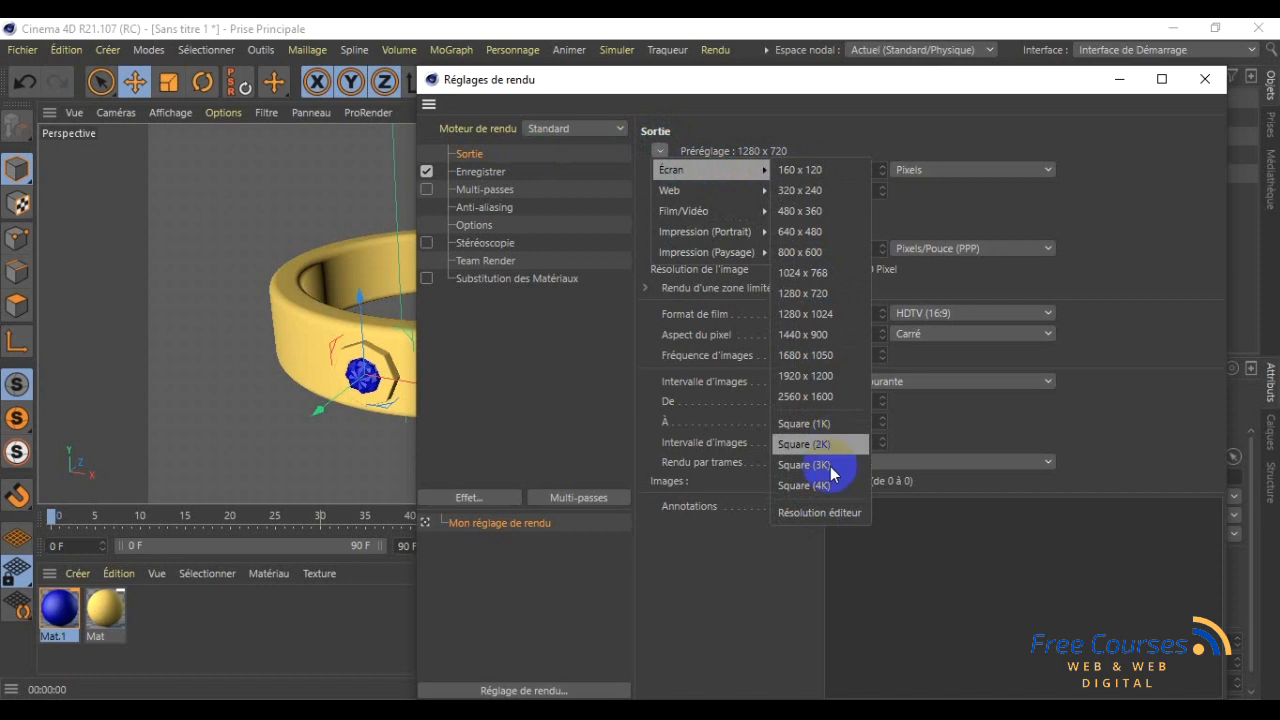
{"action": "mouse_move", "coordinate": [703, 194]}
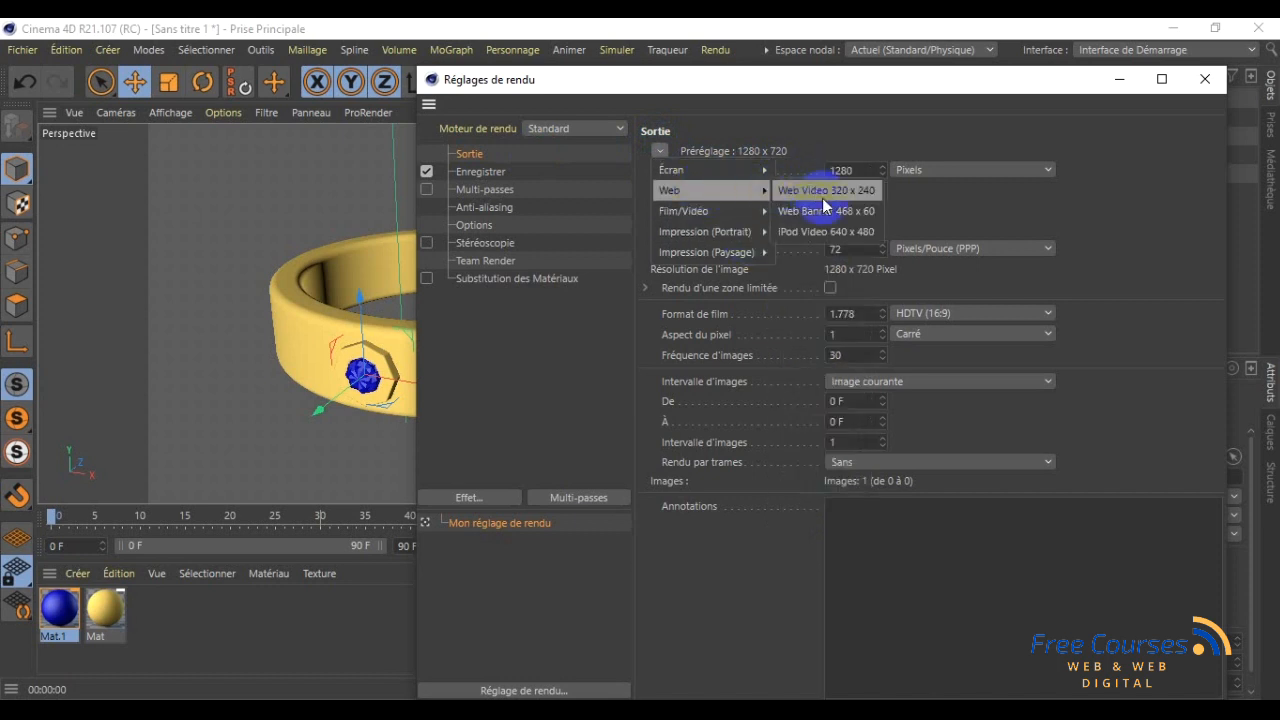
{"action": "mouse_move", "coordinate": [731, 210]}
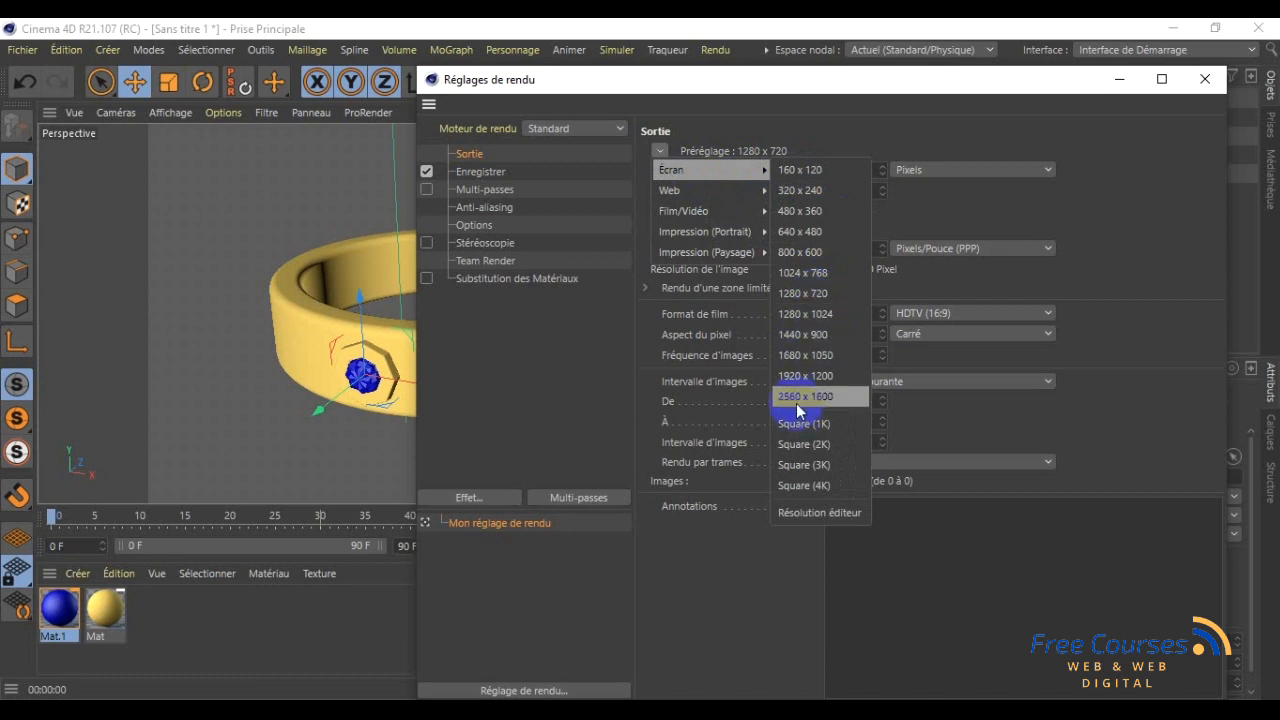
{"action": "left_click", "coordinate": [809, 299]}
{"action": "left_click", "coordinate": [868, 171]}
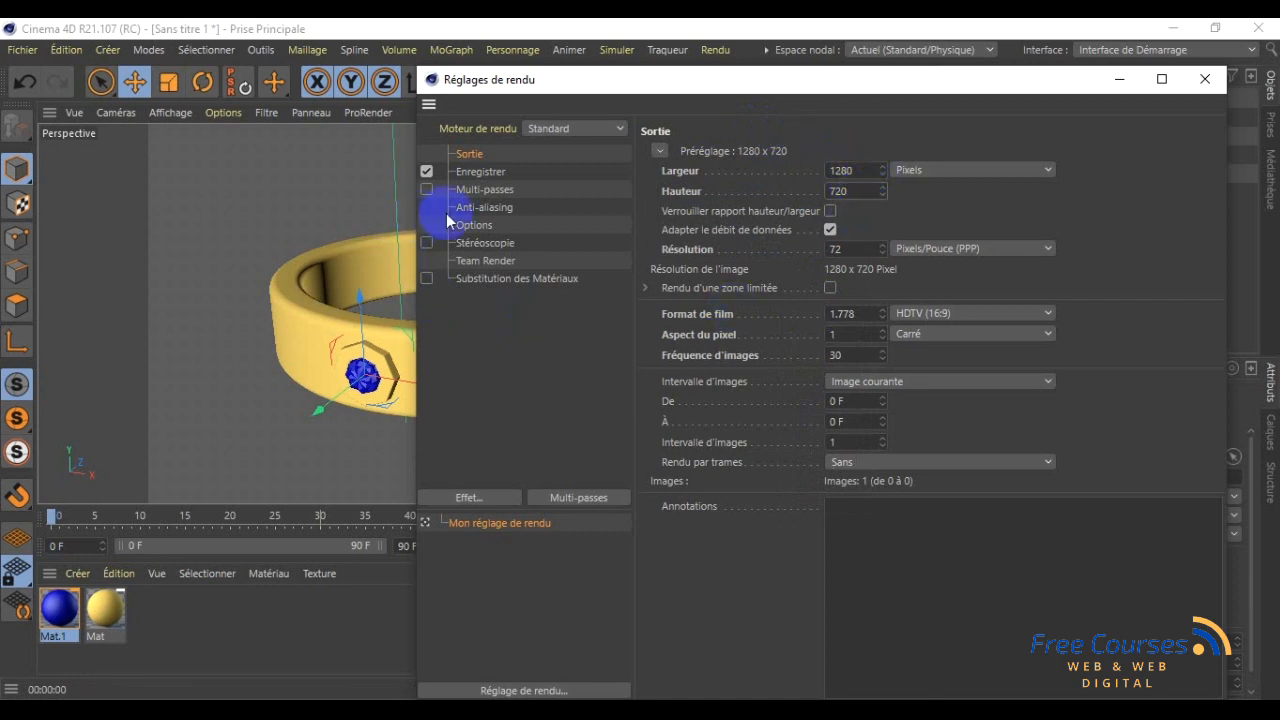
- Set the render's save path (Chemin d'accès) to a file named bague on the Desktop
{"action": "left_click", "coordinate": [492, 173]}
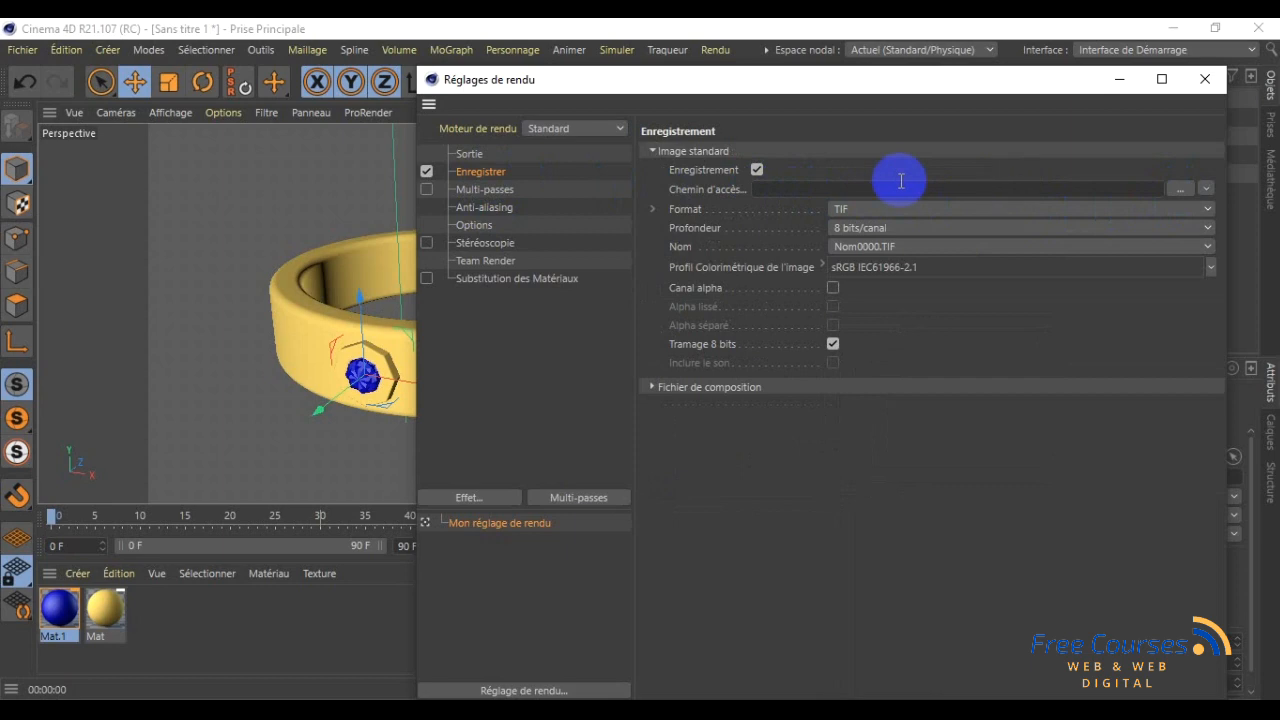
{"action": "left_click", "coordinate": [1179, 189]}
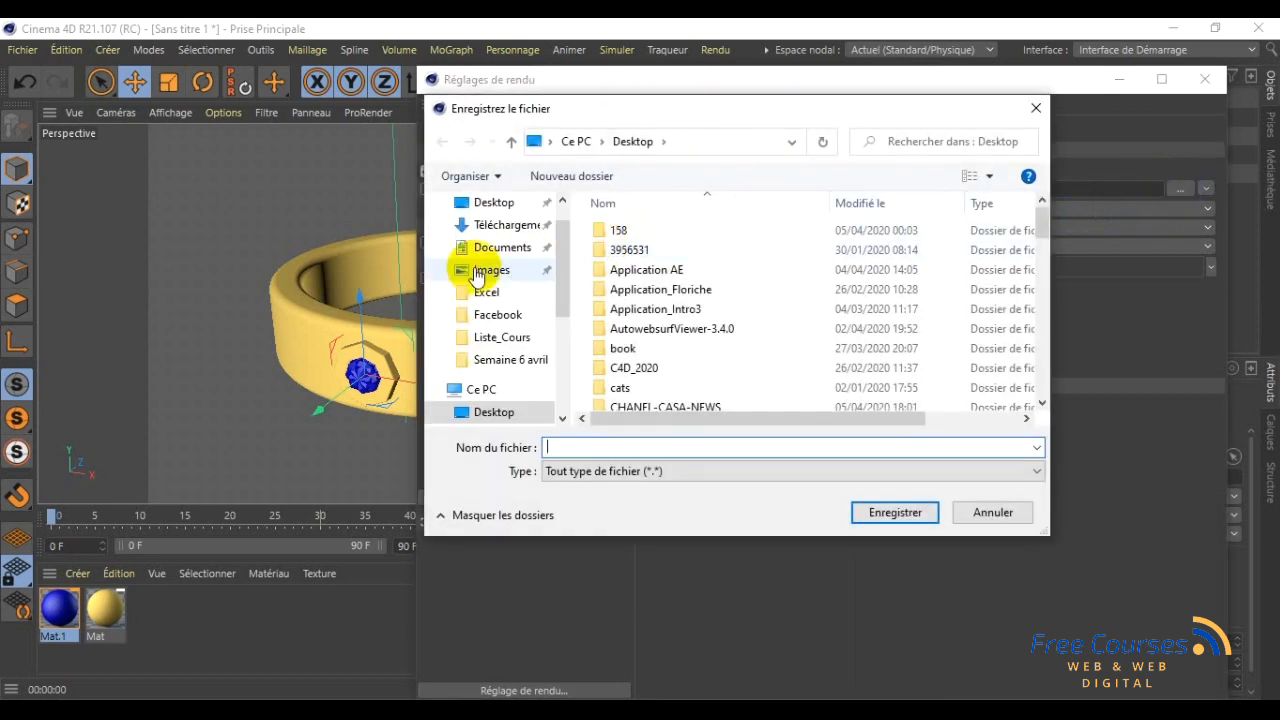
{"action": "left_click", "coordinate": [500, 204]}
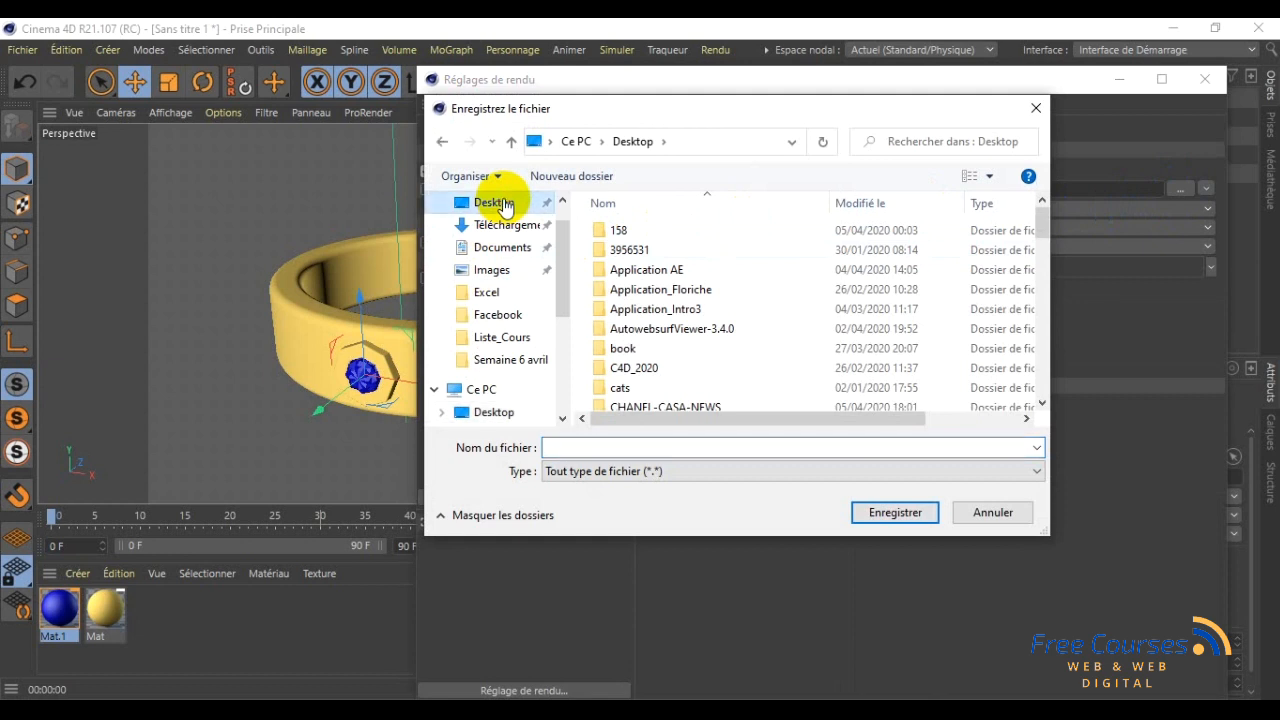
{"action": "left_click", "coordinate": [580, 451]}
{"action": "type", "text": "bague"}
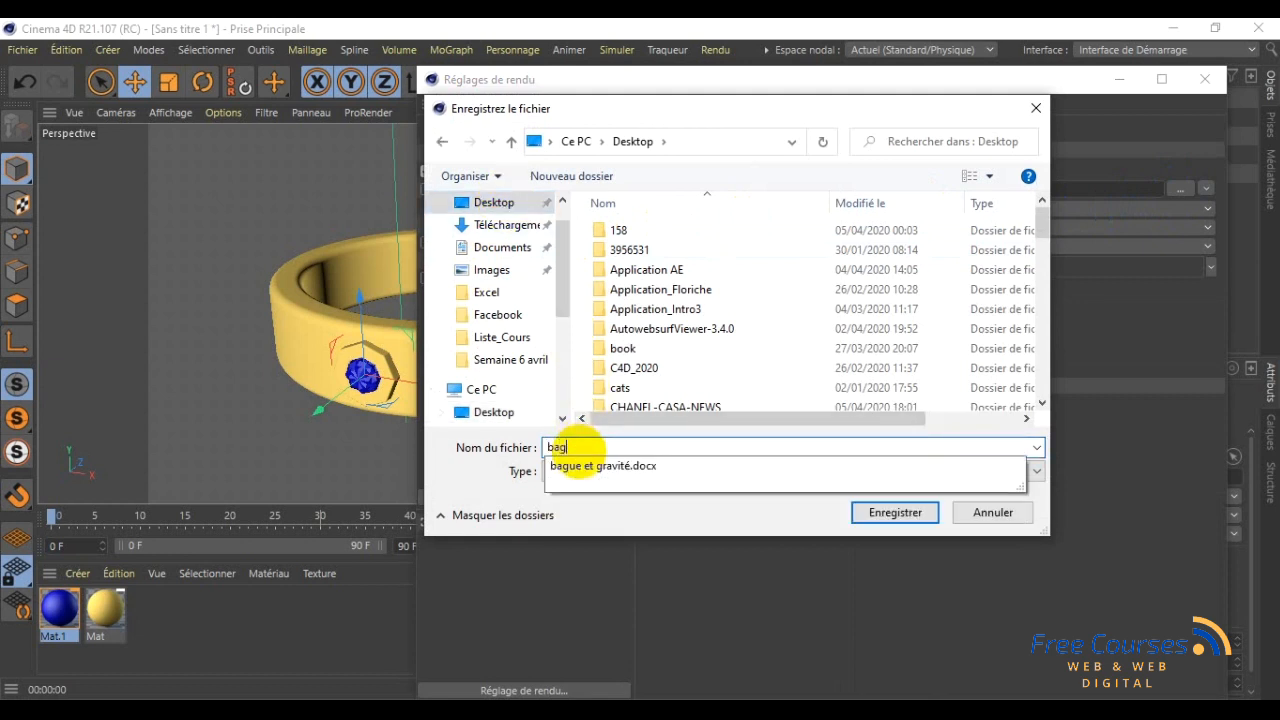
{"action": "left_click", "coordinate": [582, 113]}
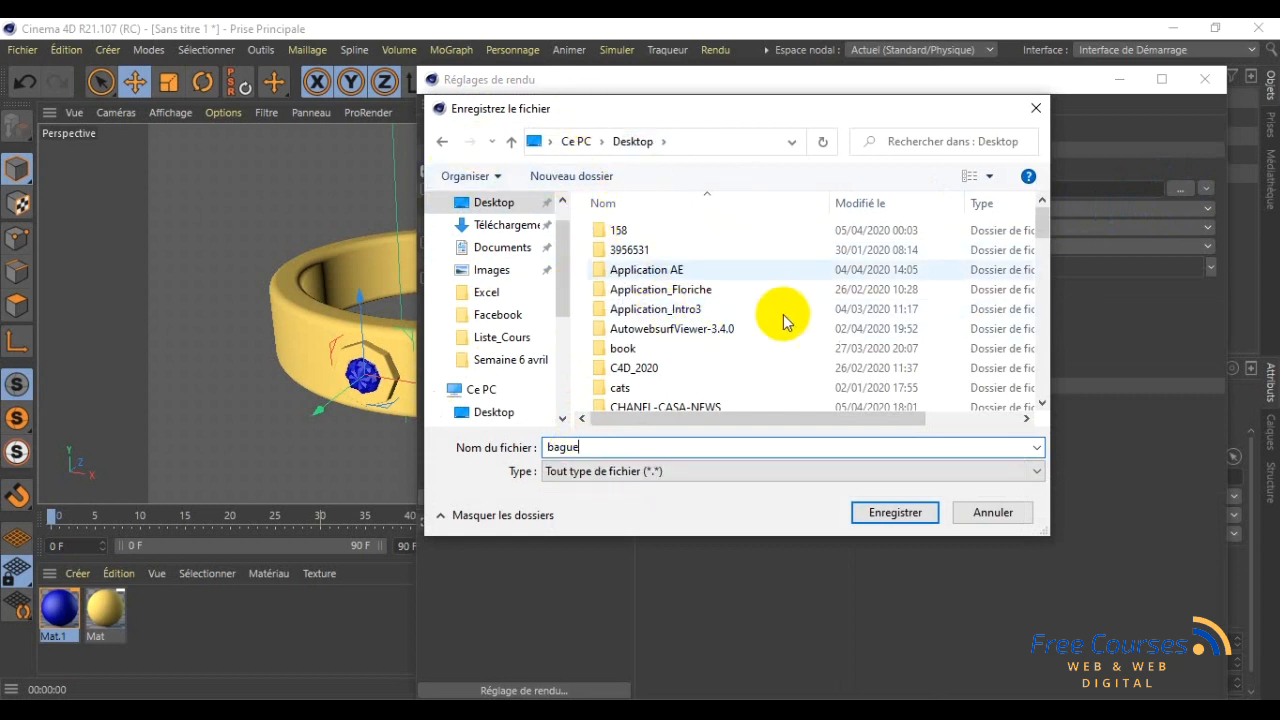
{"action": "left_click", "coordinate": [896, 513]}
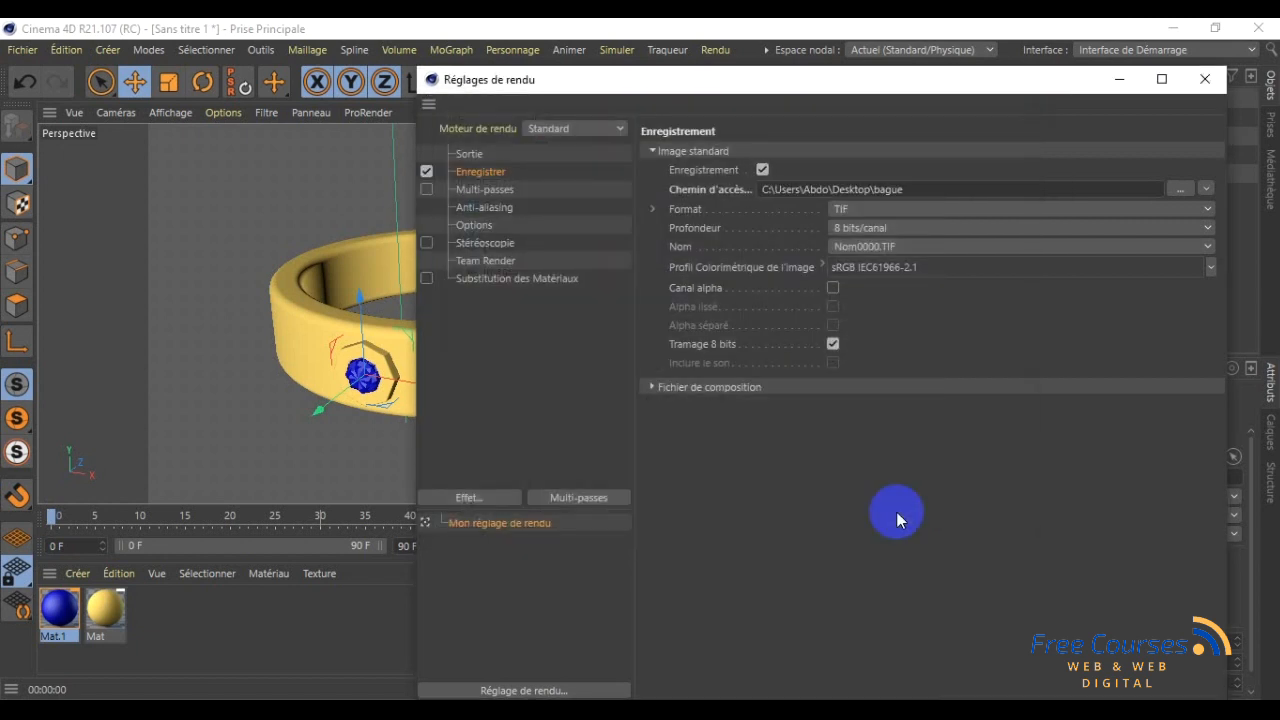
- Set the saved image's format to JPG and close the render settings
{"action": "left_click", "coordinate": [840, 212]}
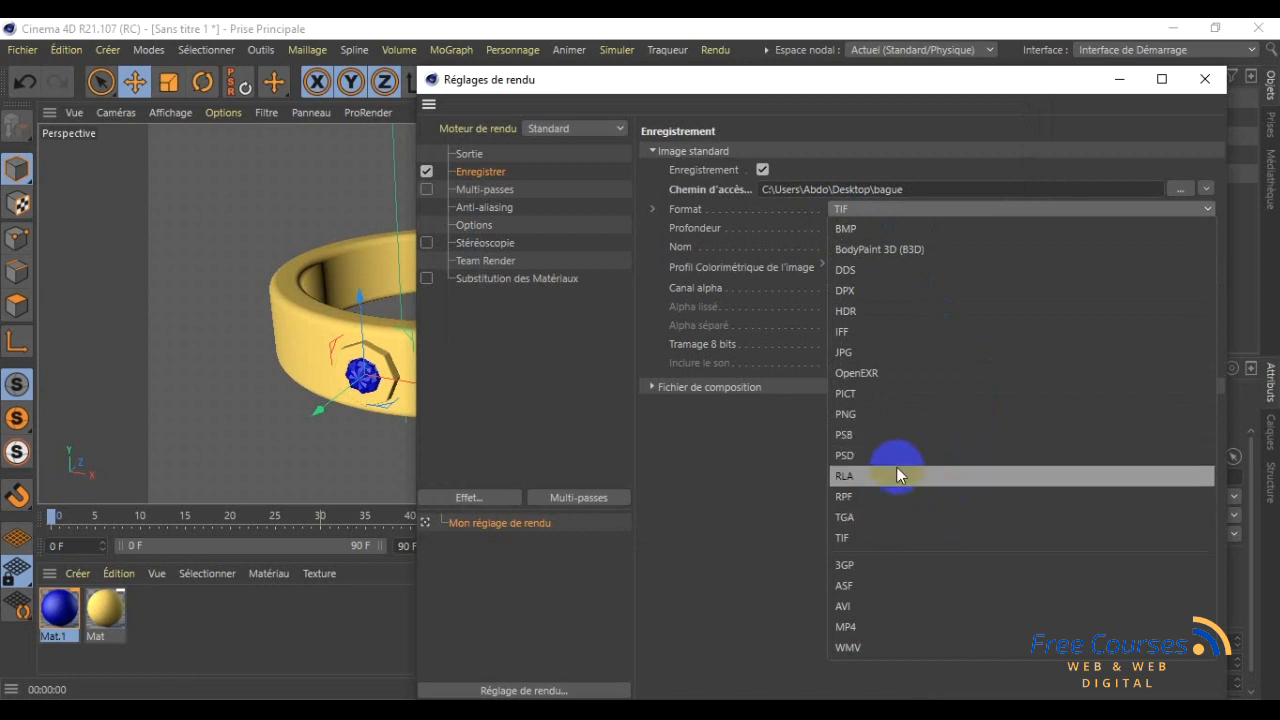
{"action": "left_click", "coordinate": [882, 353]}
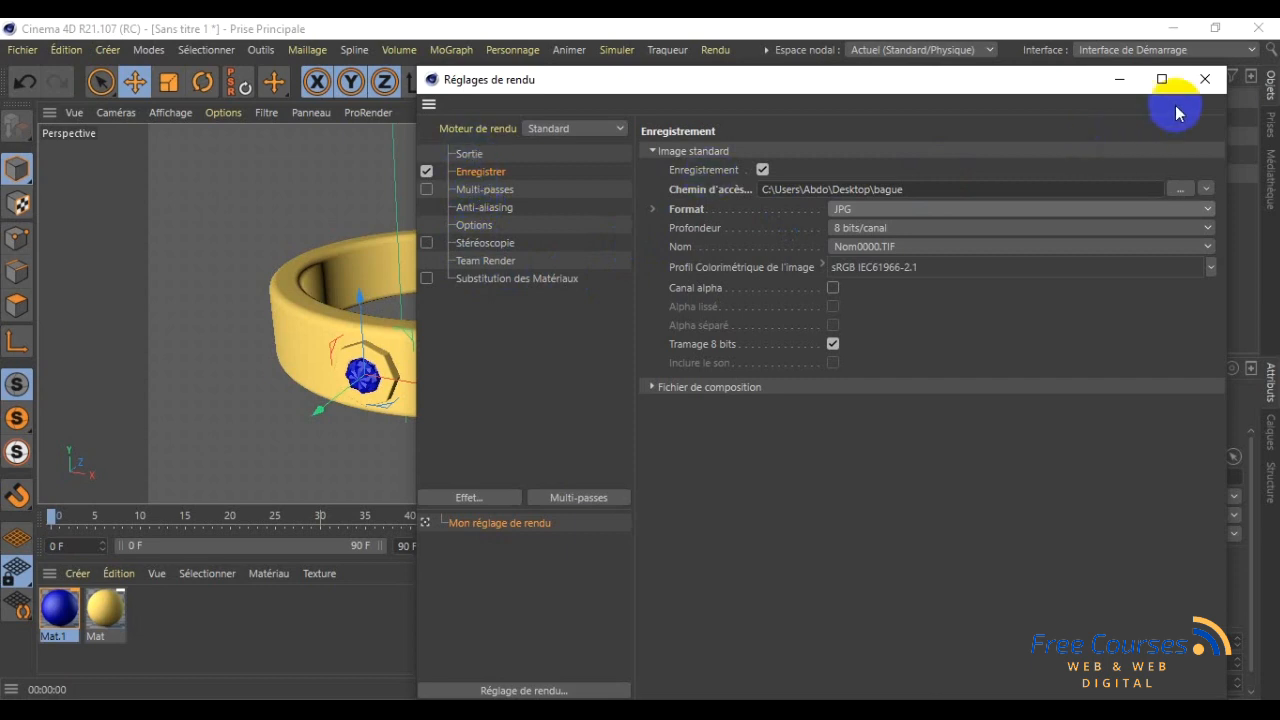
{"action": "left_click", "coordinate": [1205, 89]}
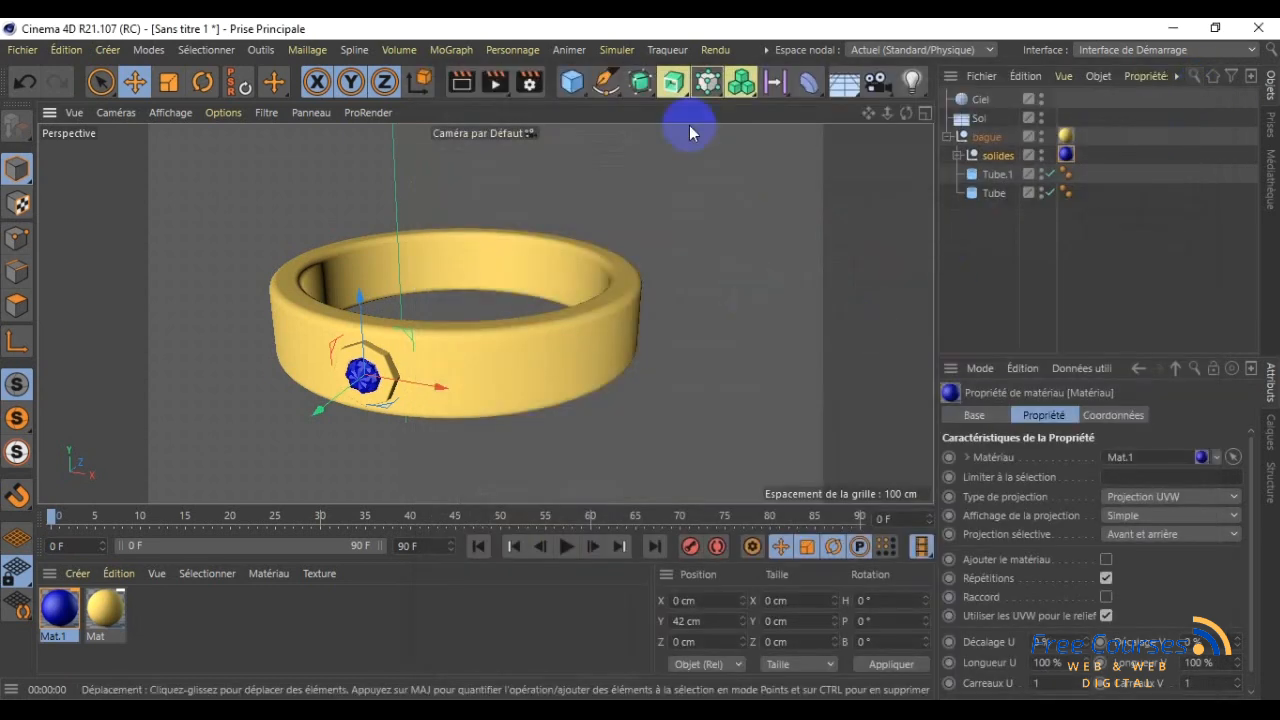
- Render the ring scene in the Visualiseur and close the render window
{"action": "left_click", "coordinate": [714, 49]}
{"action": "left_click", "coordinate": [783, 147]}
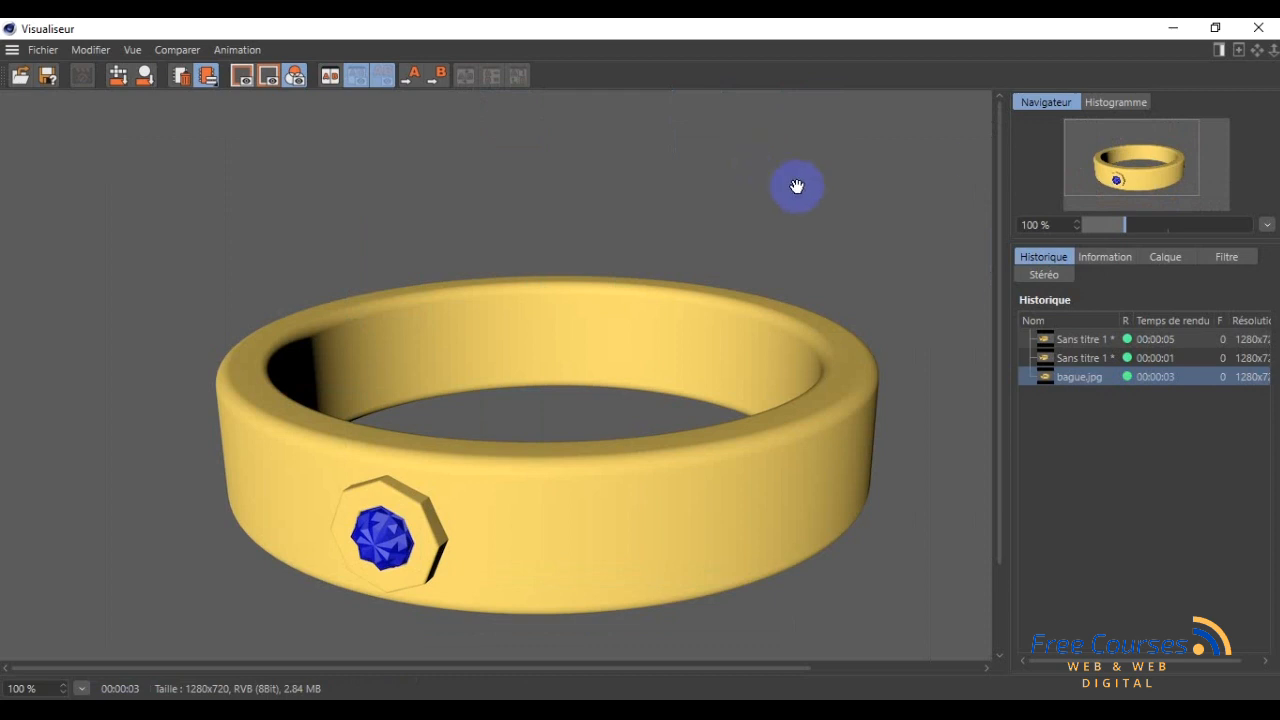
{"action": "left_click", "coordinate": [1258, 28]}
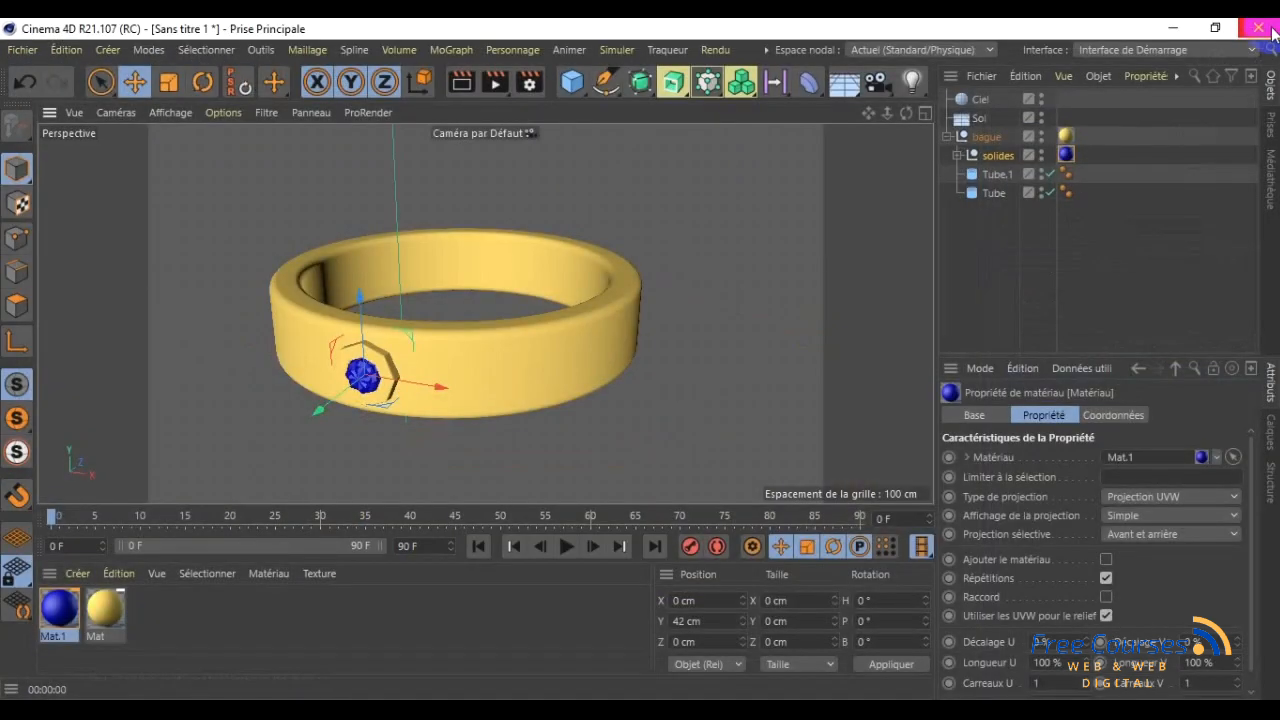
- Minimize the open windows to show the desktop and move bague.jpg to an empty spot below the LOGO.png column area
{"action": "left_click", "coordinate": [1172, 30]}
{"action": "left_click", "coordinate": [1172, 32]}
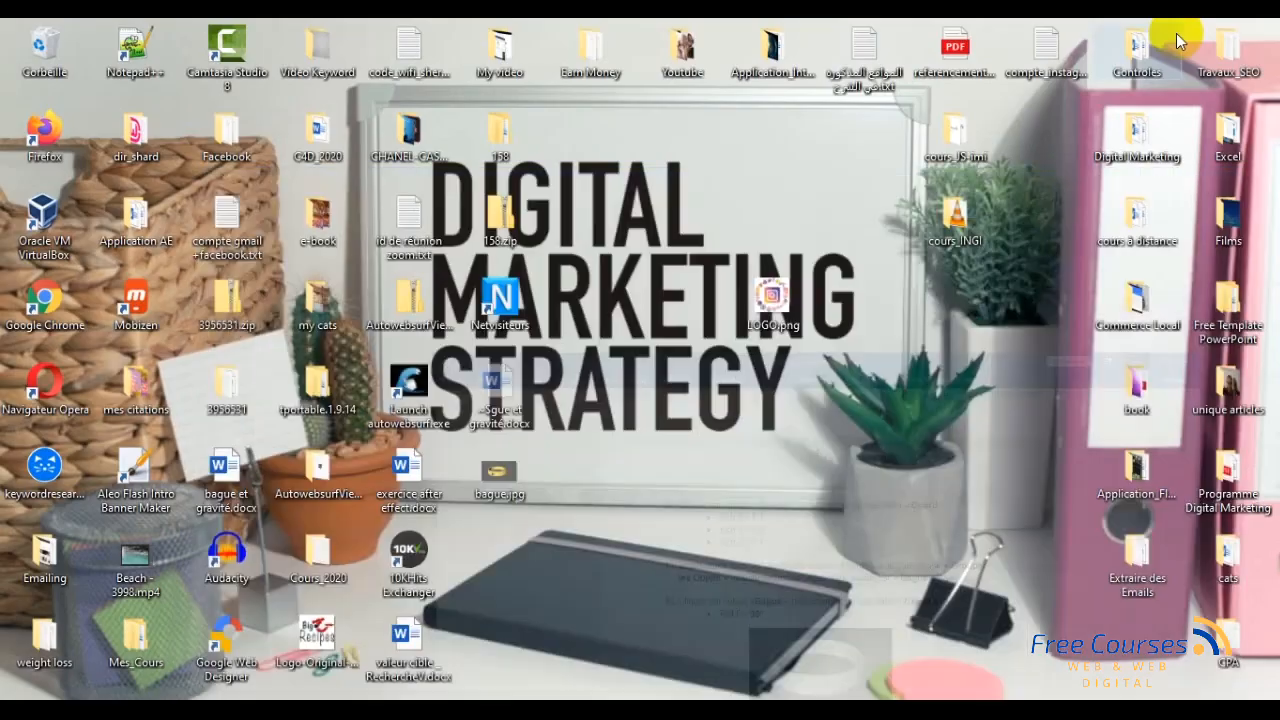
{"action": "left_click_drag", "start_coordinate": [495, 475], "coordinate": [679, 476]}
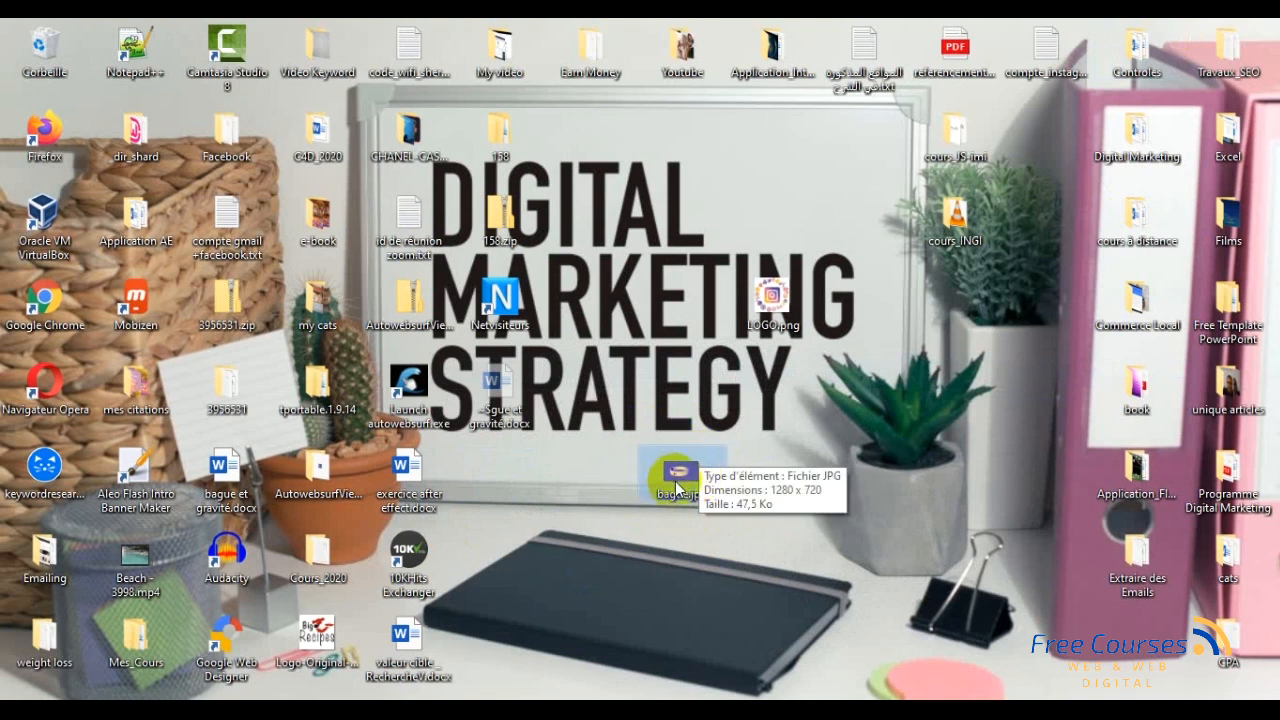
{"action": "left_click", "coordinate": [676, 540]}
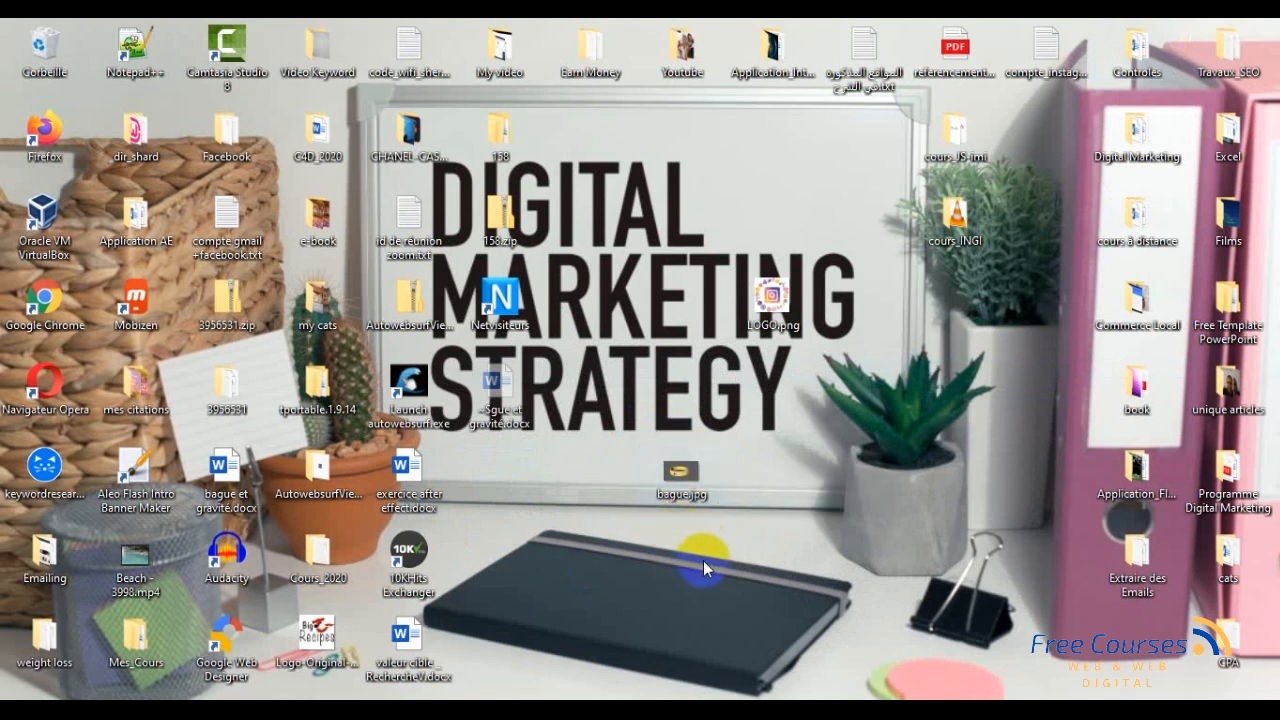